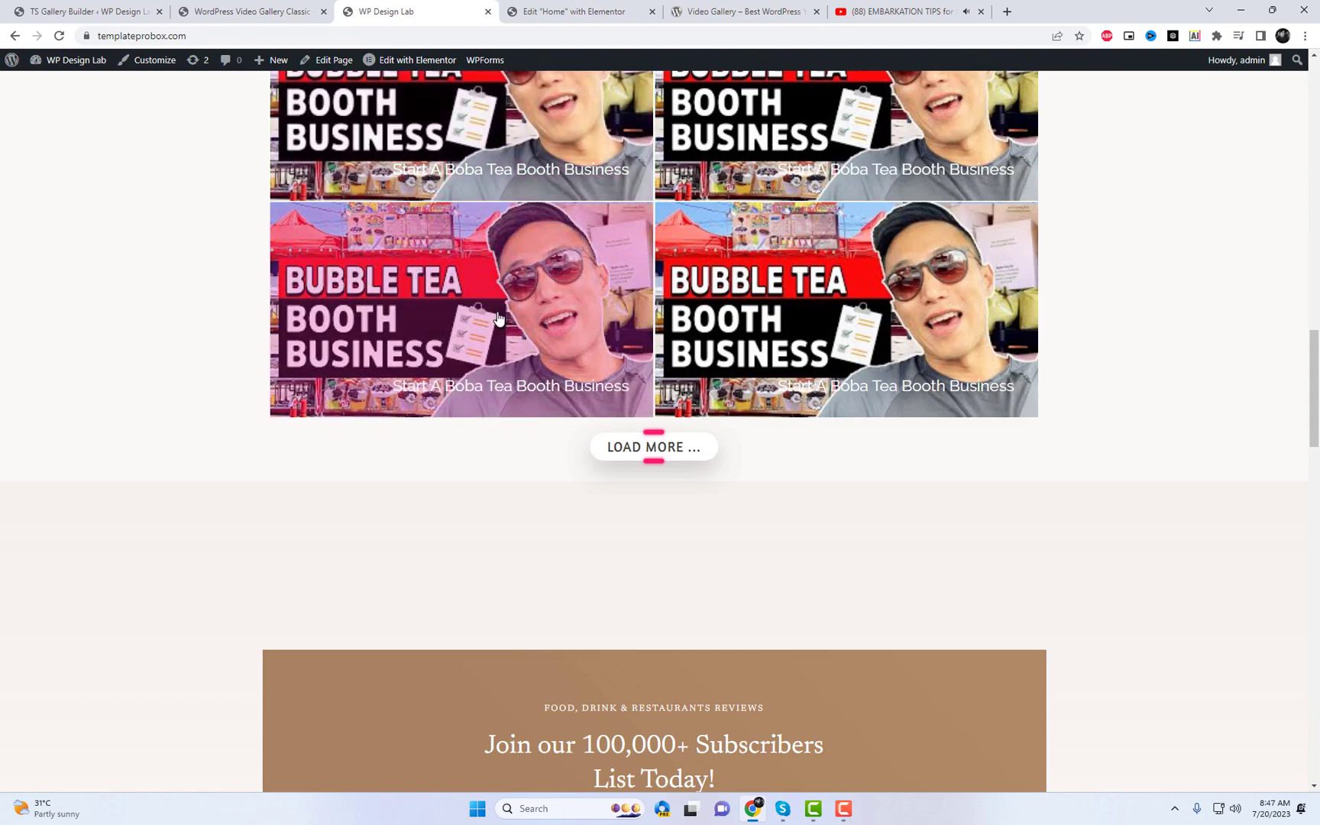
Load more videos in the page's bubble tea video gallery and look over the grid.
left_click(643, 456)
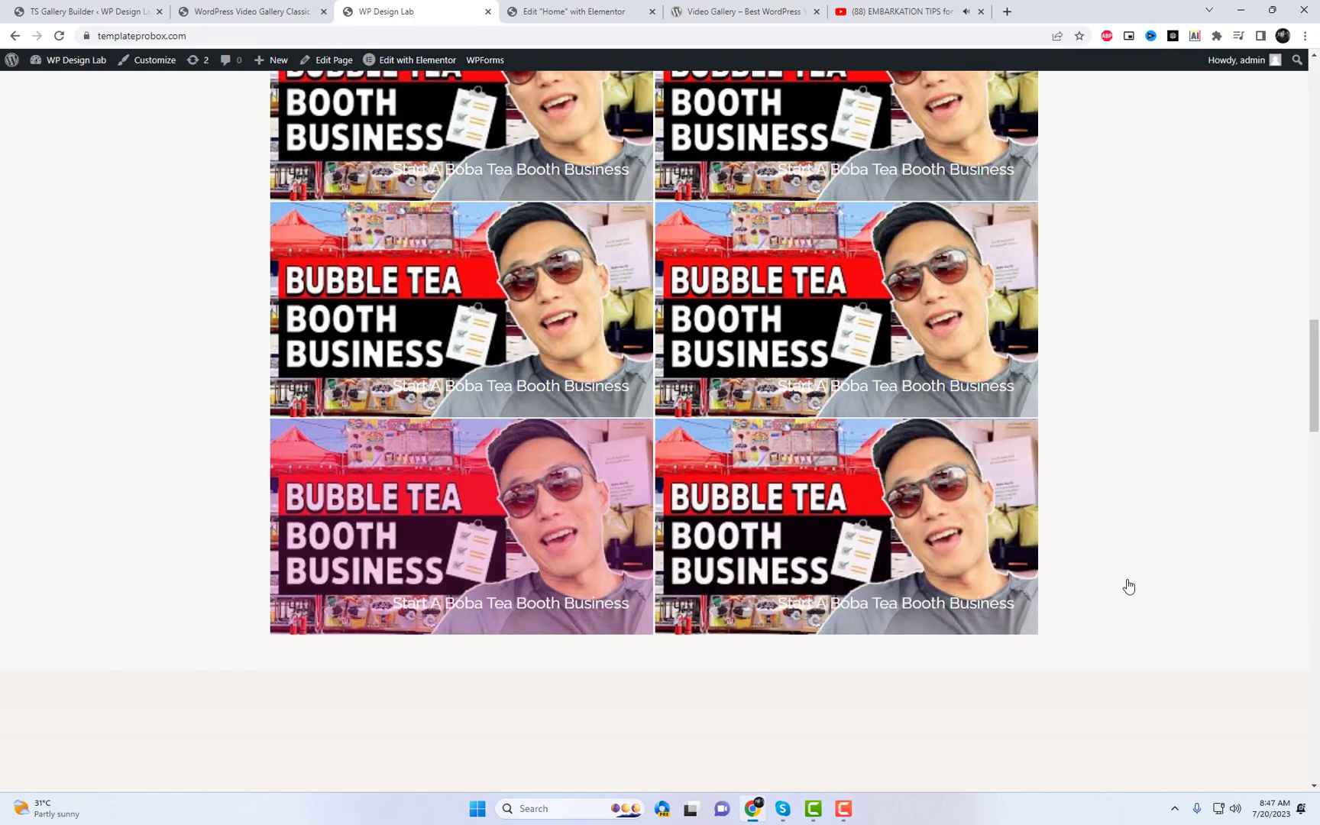
scroll(1178, 584, "down", 2)
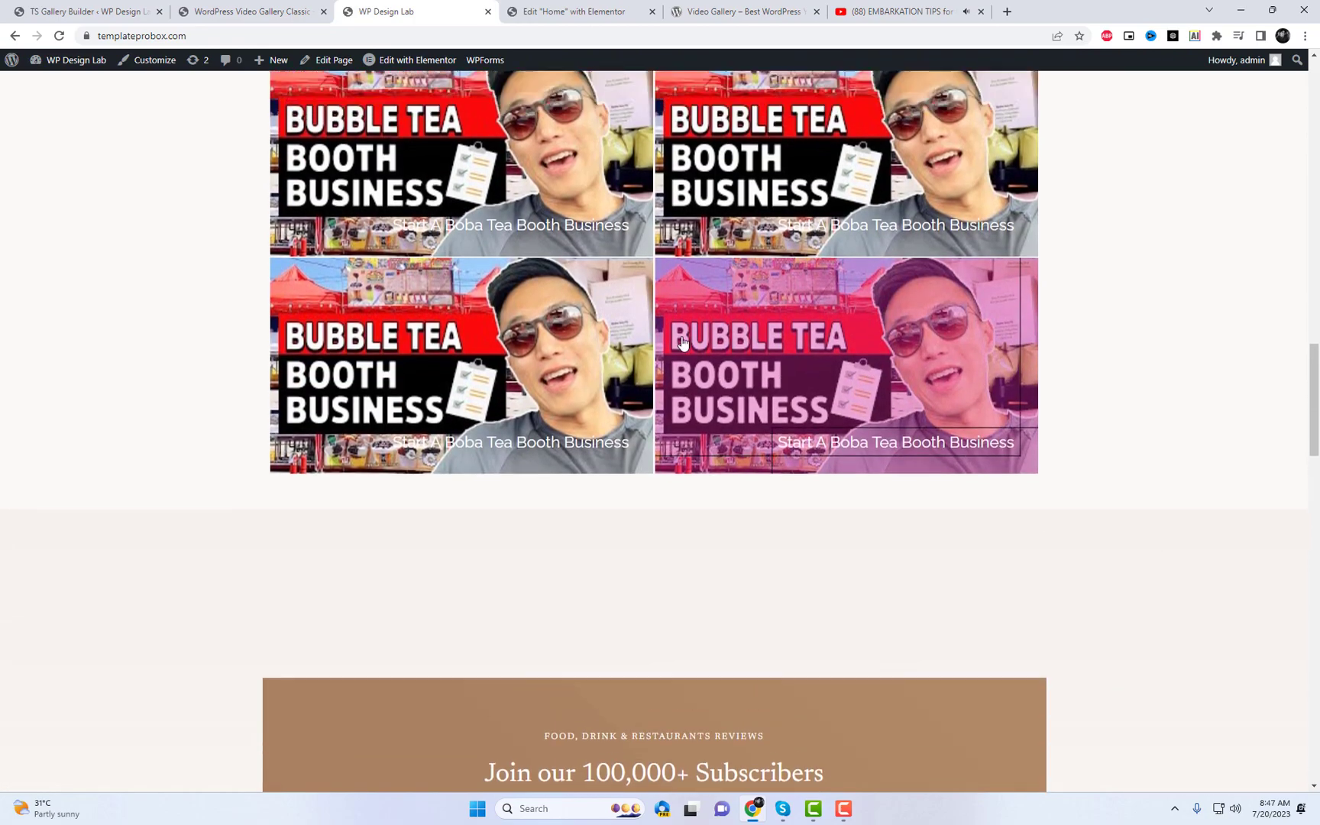
scroll(493, 436, "up", 4)
scroll(497, 424, "up", 4)
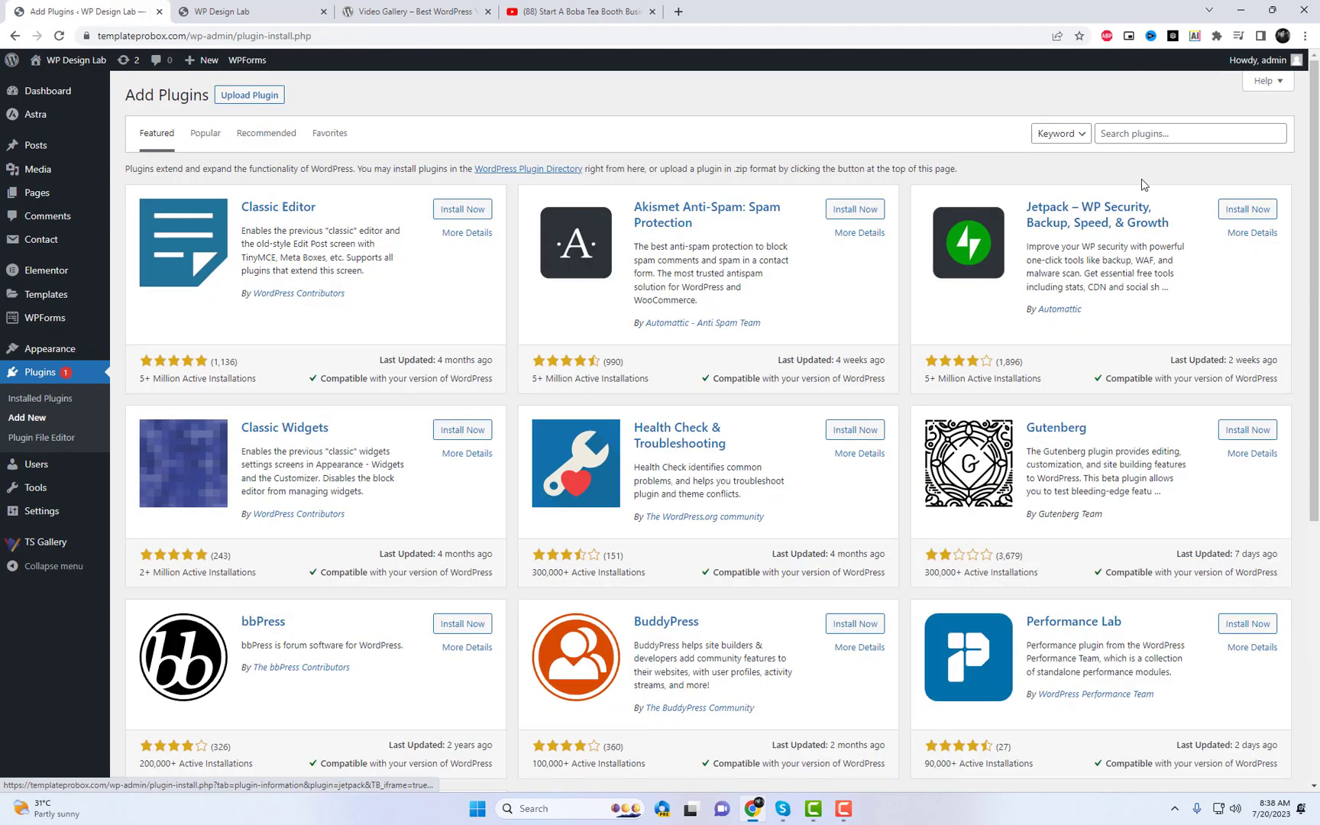
Search the WordPress plugin directory for "Video Gallery – Best WordPress YouTube Gallery Plugin".
left_click(1138, 136)
type("- Best WordPress YouTube Gallery Plugin")
left_click_drag(1128, 136, 961, 236)
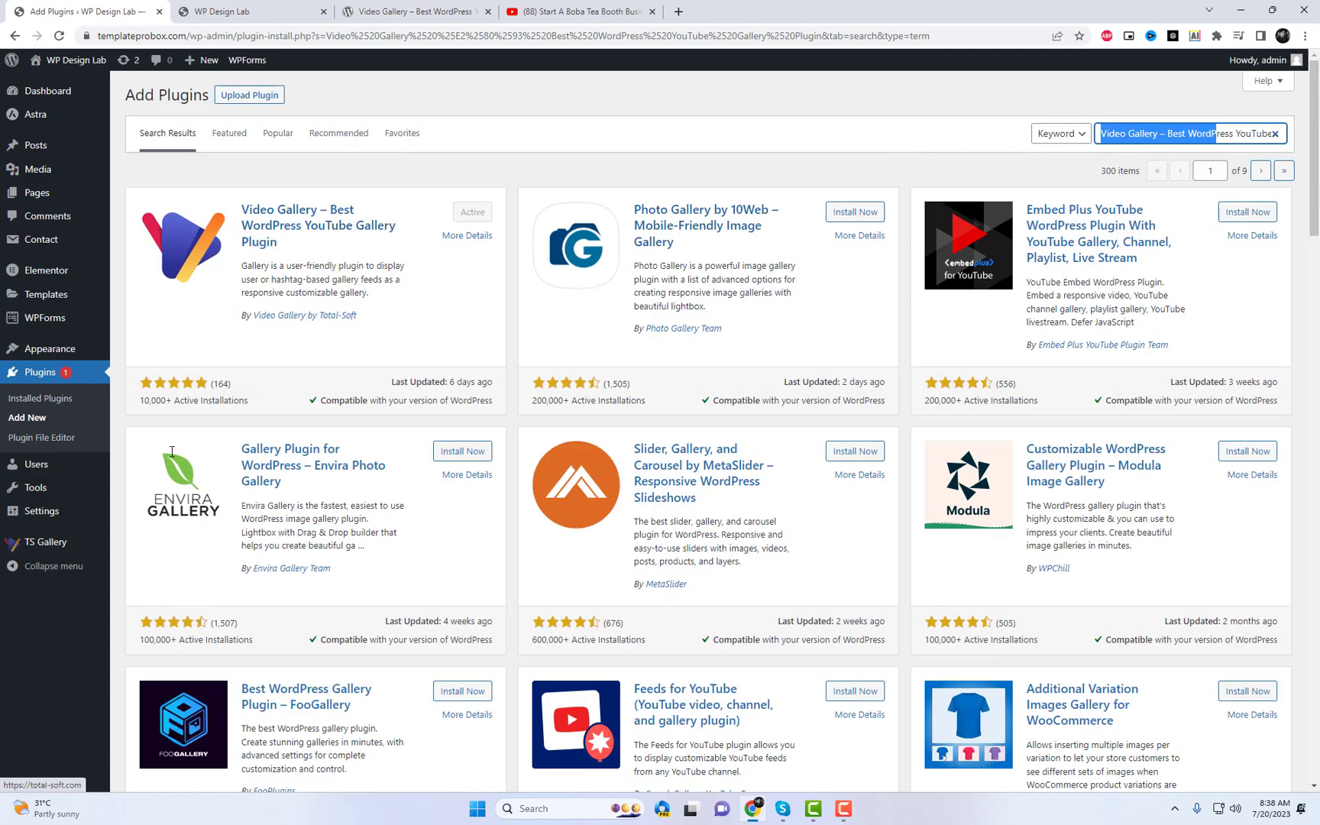
Open the TS Gallery plugin and start creating a new gallery.
mouse_move(69, 542)
left_click(134, 547)
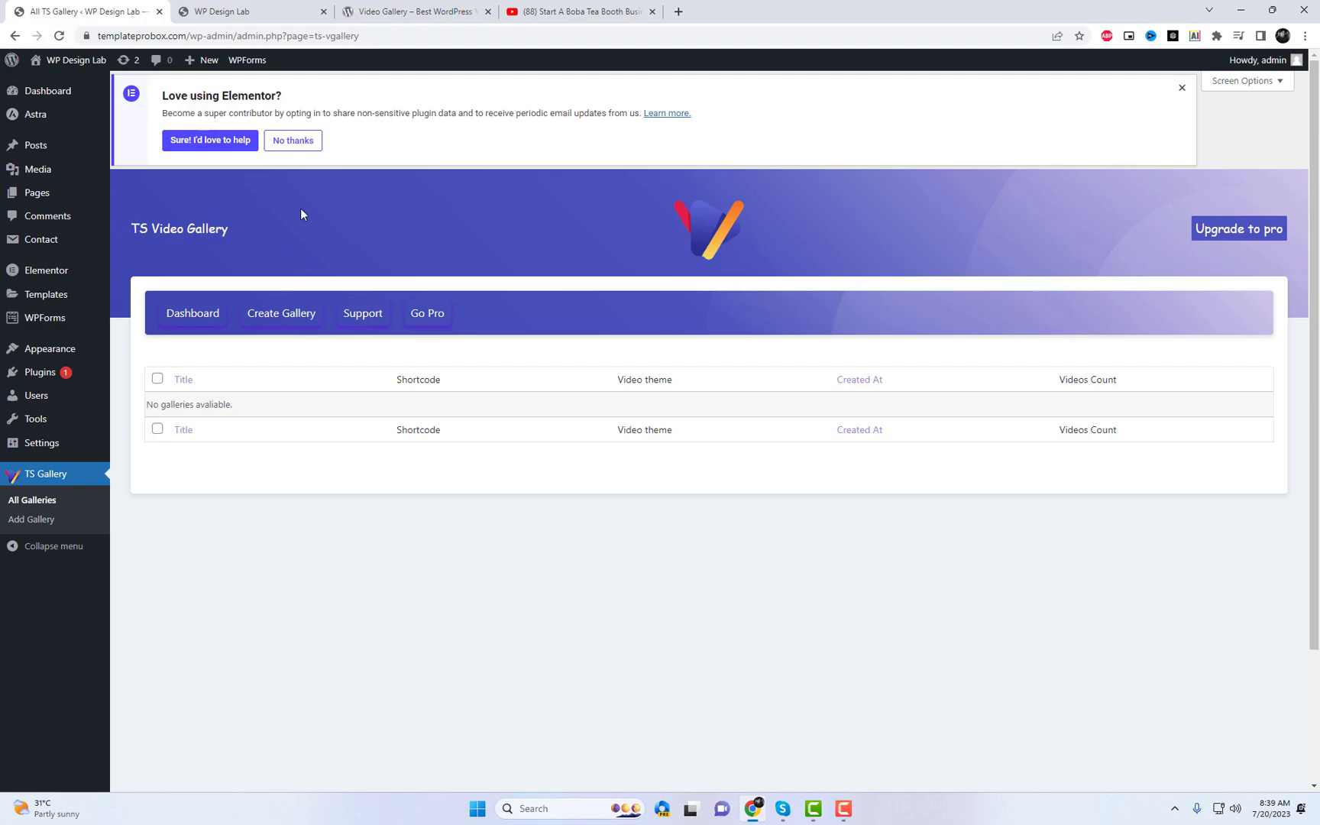
left_click(287, 318)
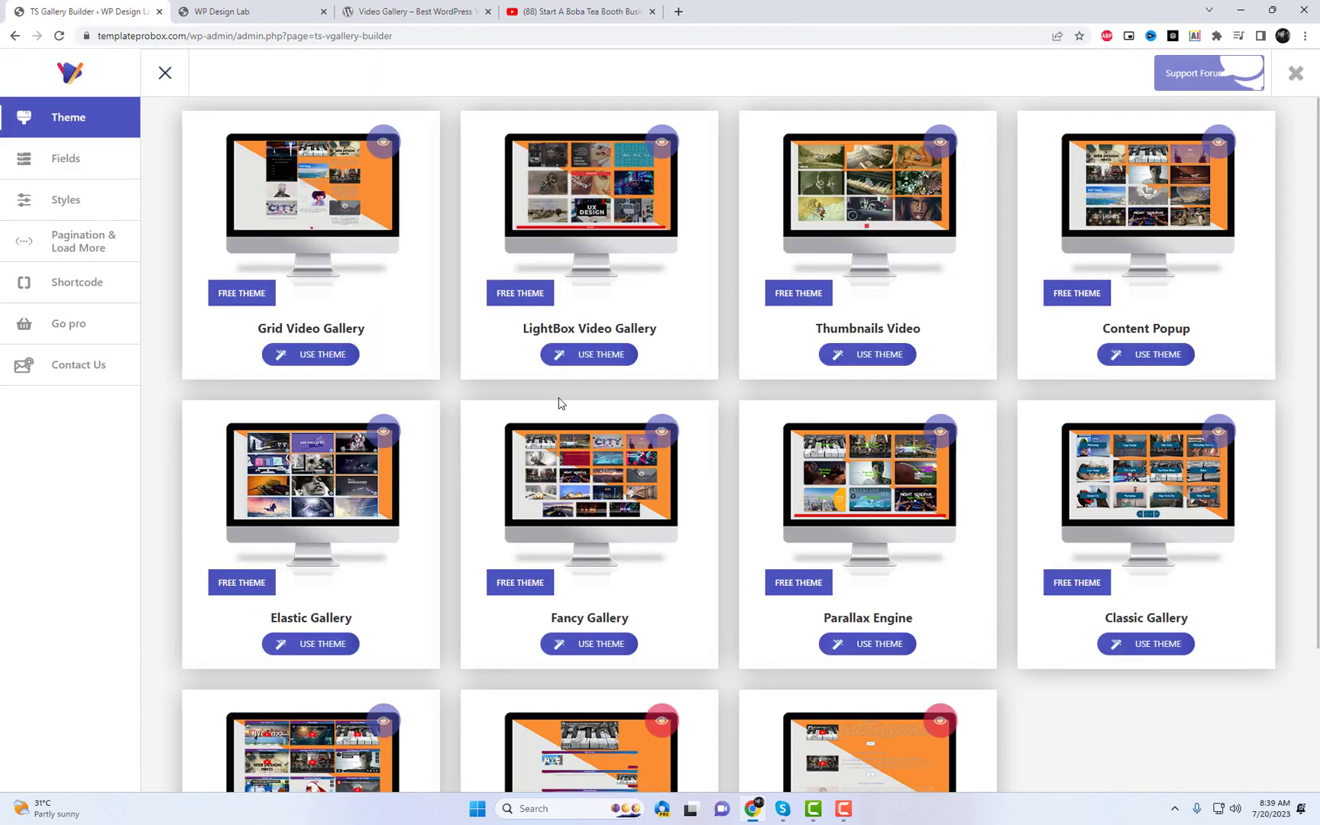
Preview the Space Gallery theme's demo page and return to the theme list in the gallery builder.
scroll(981, 590, "down", 2)
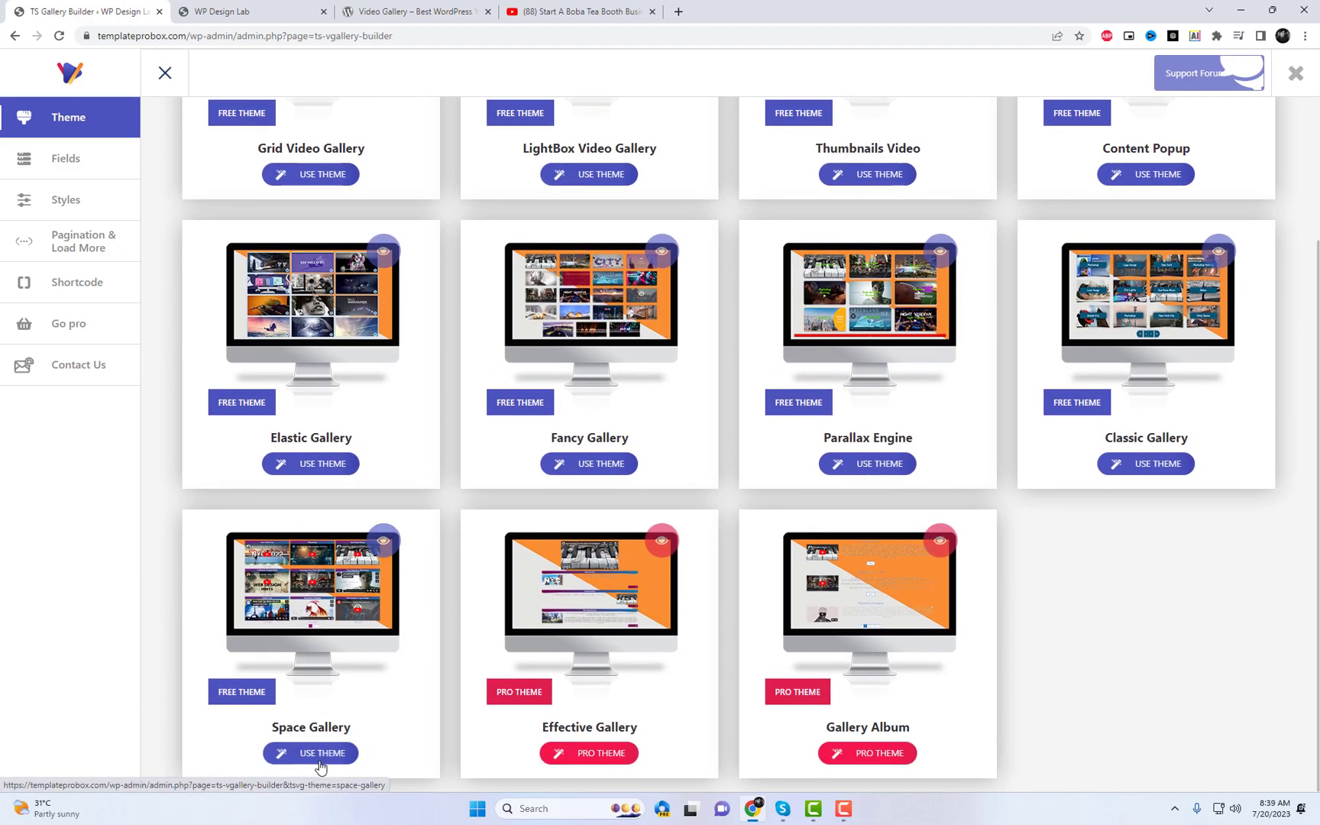
left_click(383, 543)
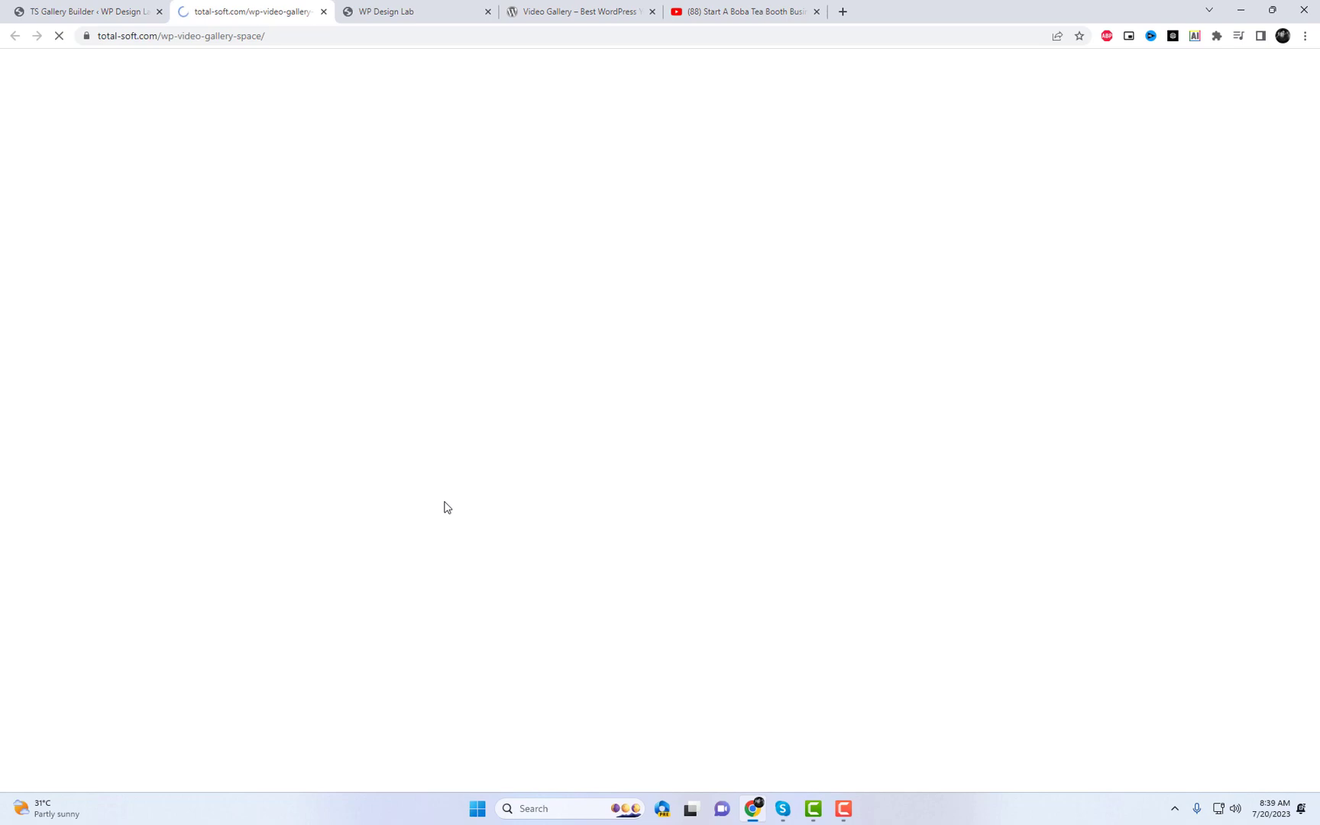
scroll(733, 457, "down", 10)
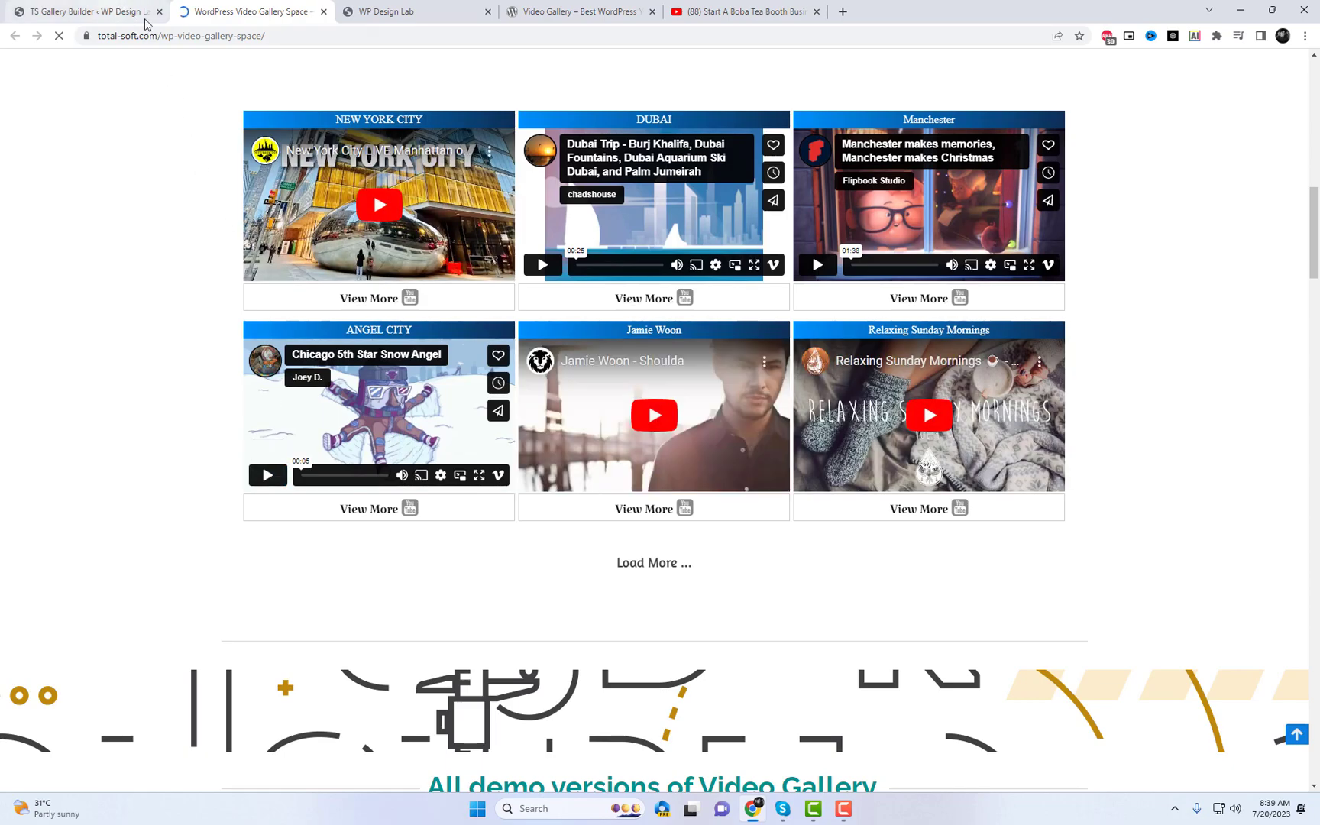
left_click(97, 9)
scroll(727, 433, "up", 3)
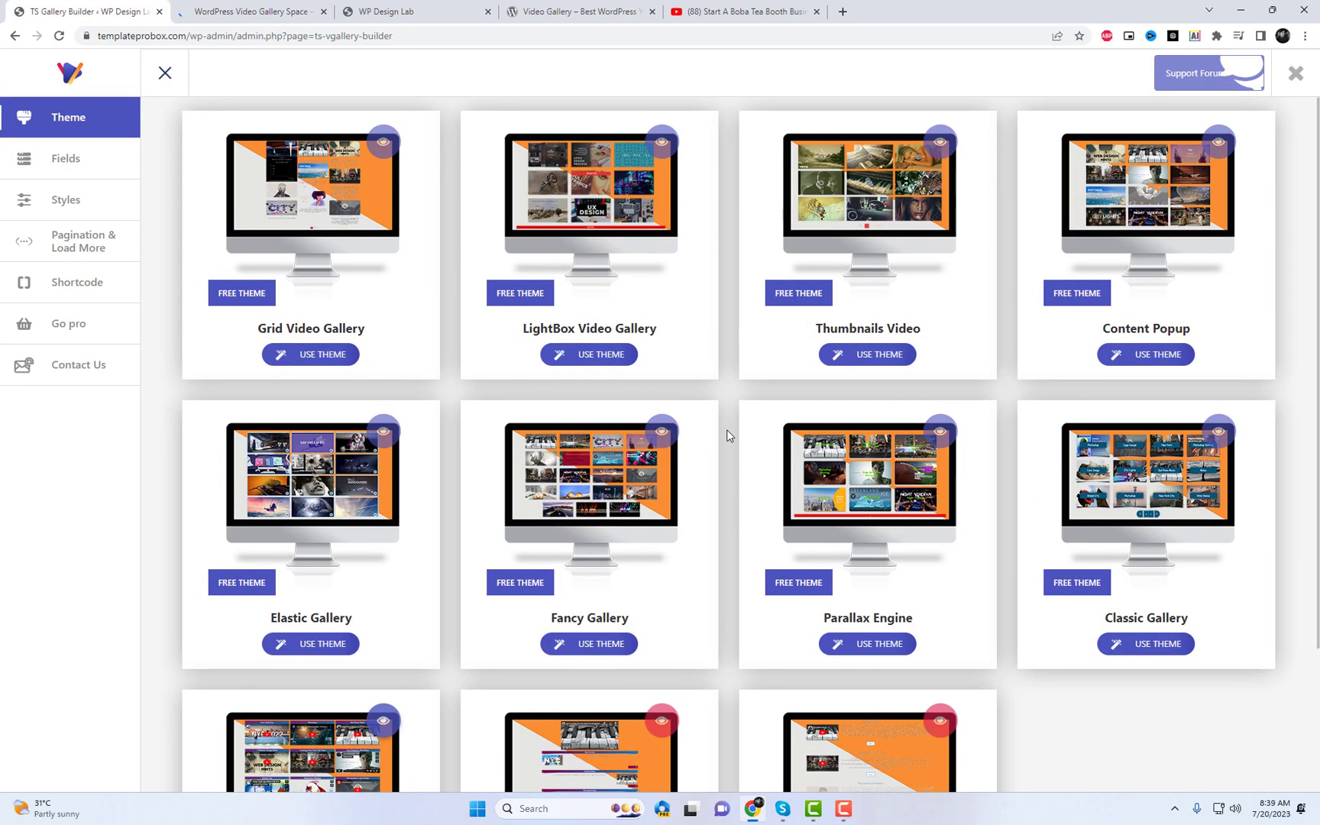
Preview the LightBox Video Gallery demo, including its Website Design Tutorial video popup, and return to the theme list.
left_click(663, 150)
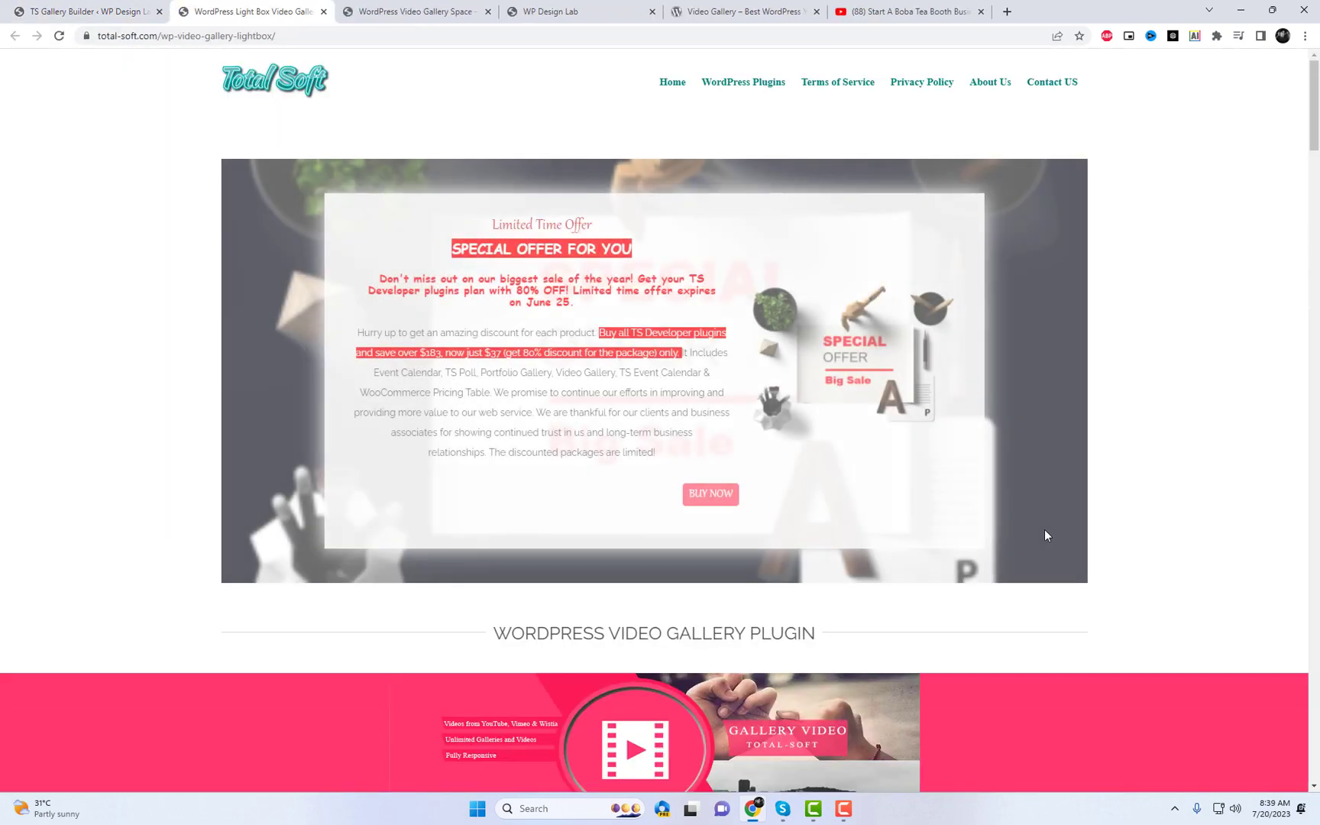
scroll(1014, 527, "down", 10)
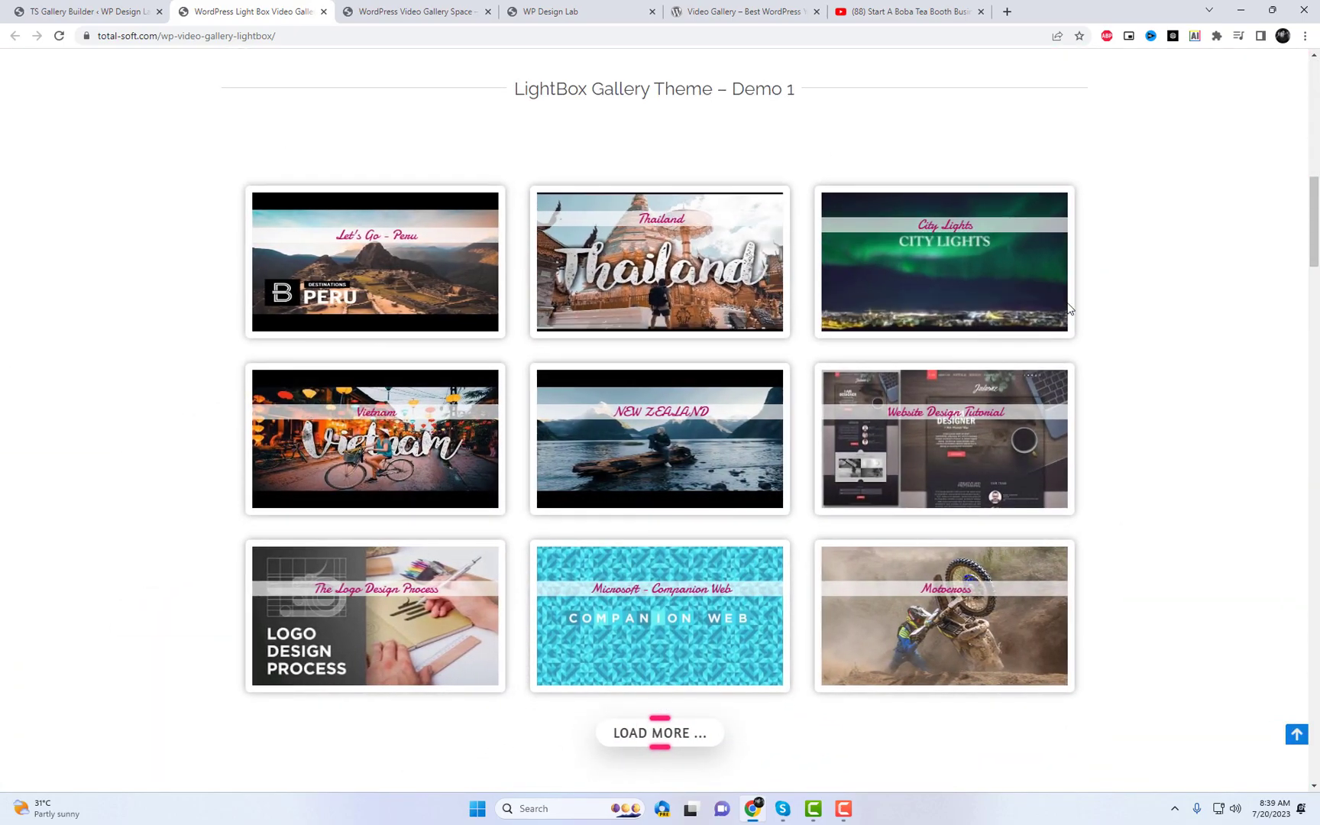
left_click(968, 457)
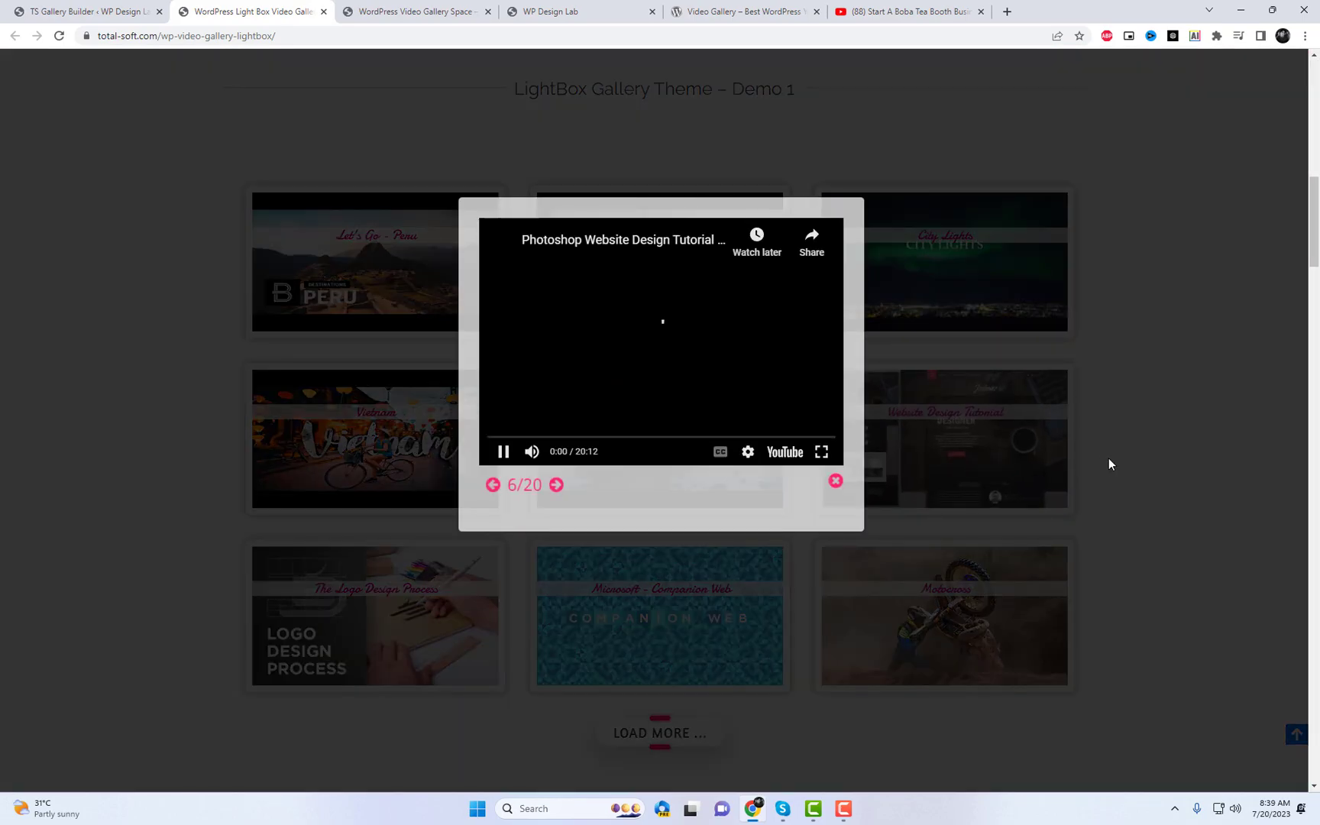
left_click(1163, 382)
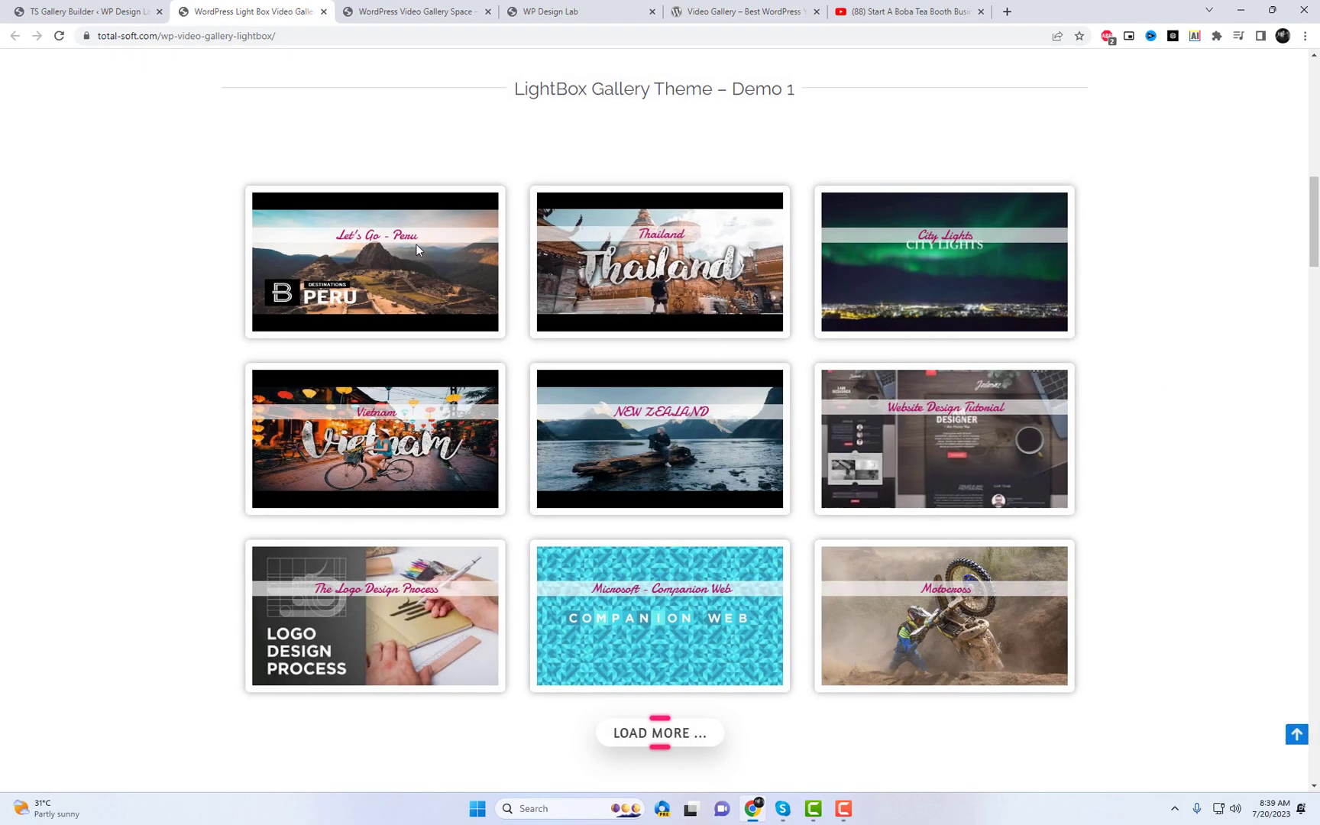
left_click(111, 15)
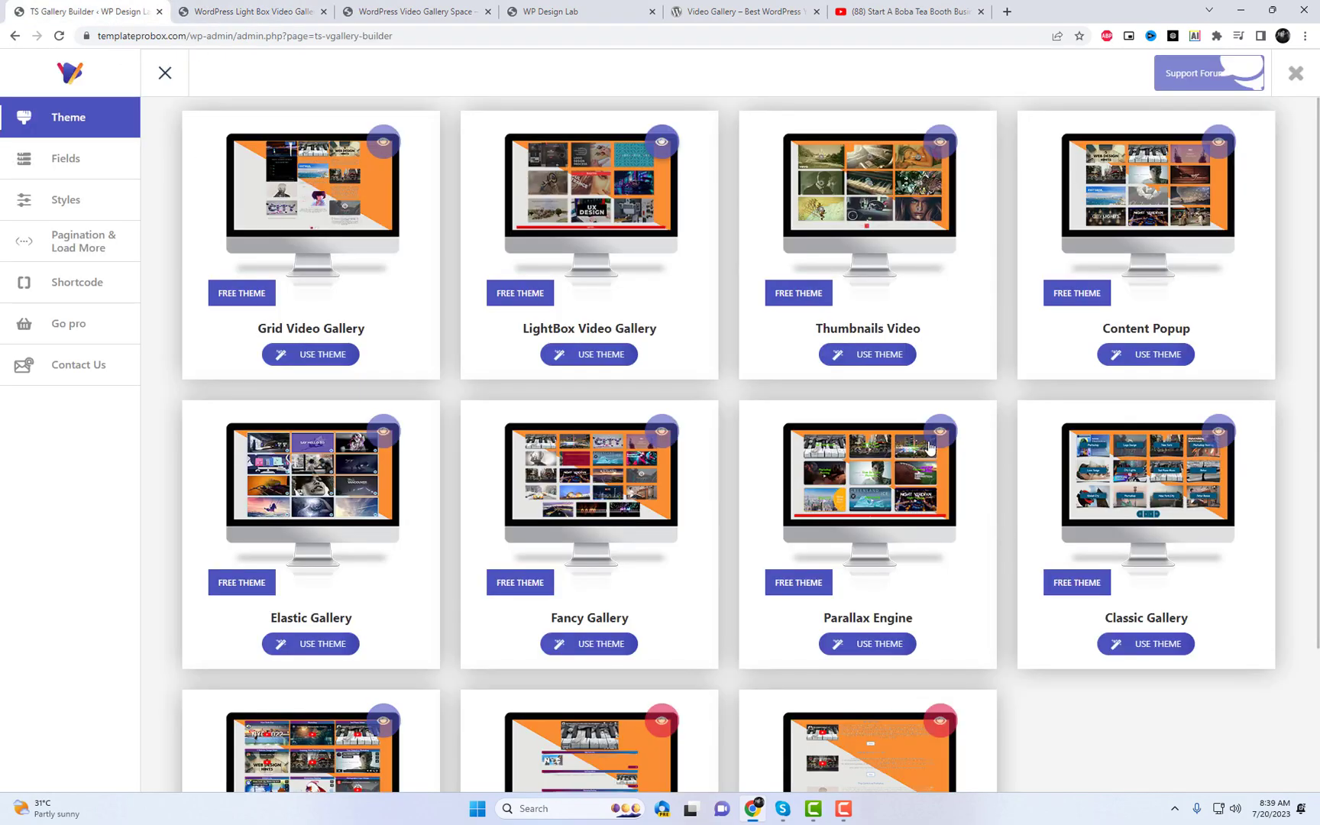
Preview the Fancy Gallery demo, including the popup player for the Photoshop video, and return to the theme list.
left_click(663, 438)
scroll(688, 422, "down", 5)
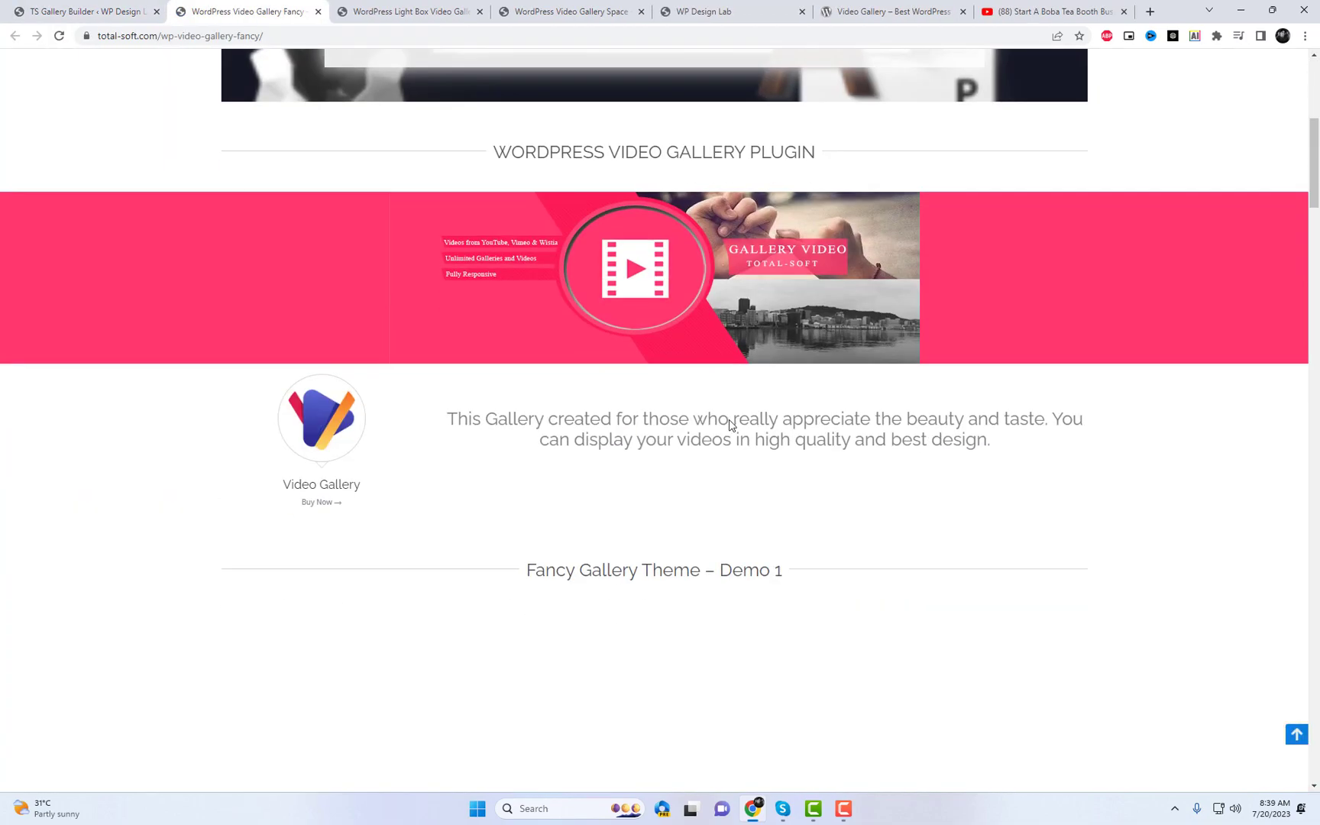
scroll(764, 344, "down", 5)
scroll(814, 252, "down", 4)
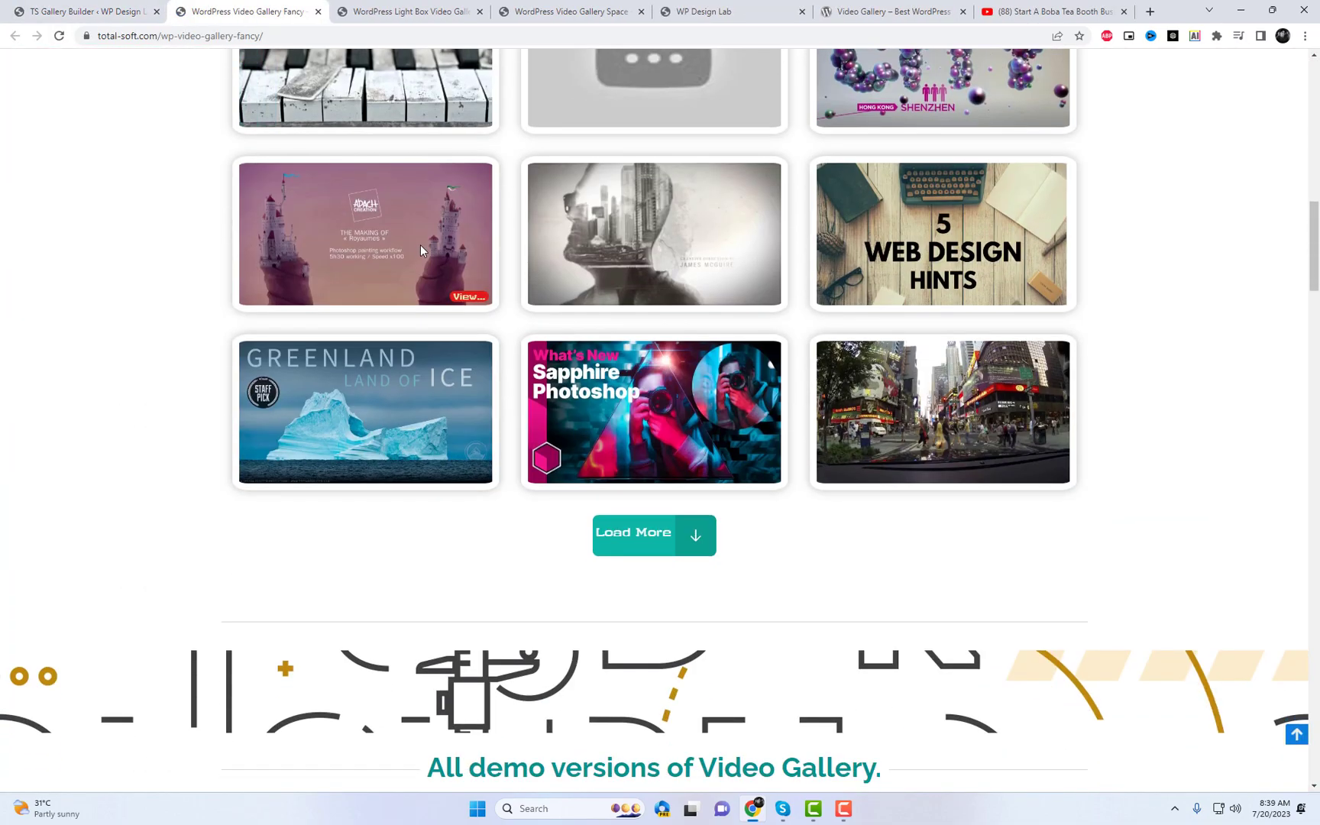
left_click(676, 432)
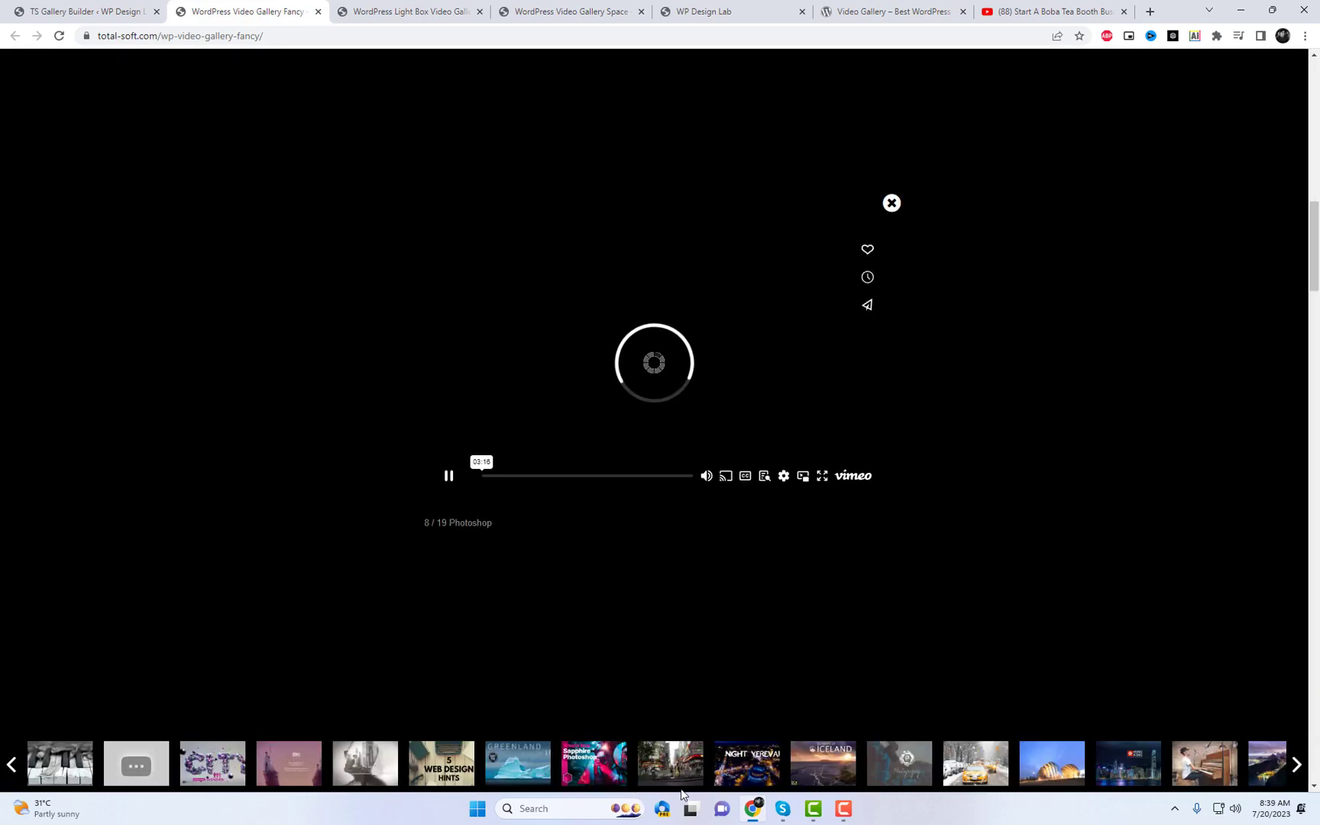
left_click(617, 766)
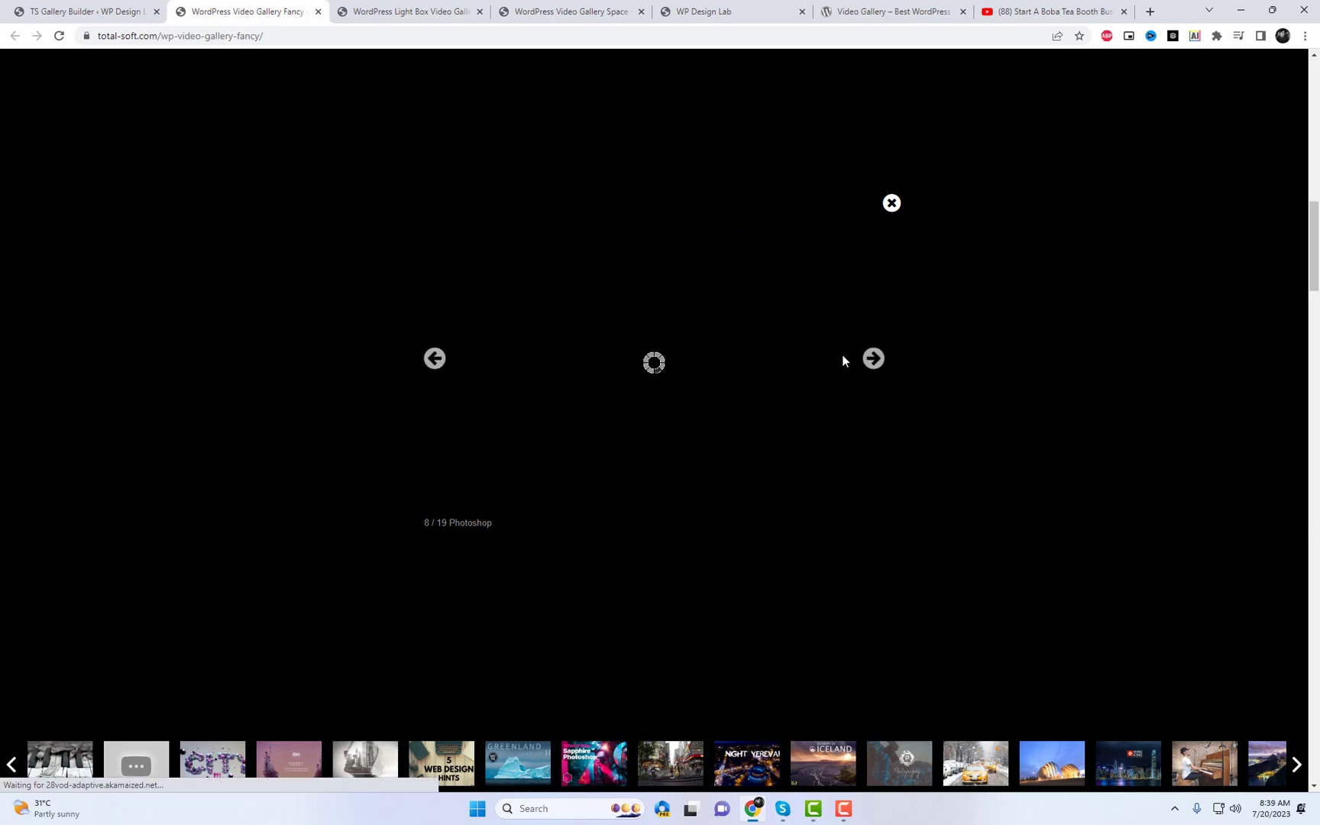
left_click(892, 204)
key("ctrl+Page_Up")
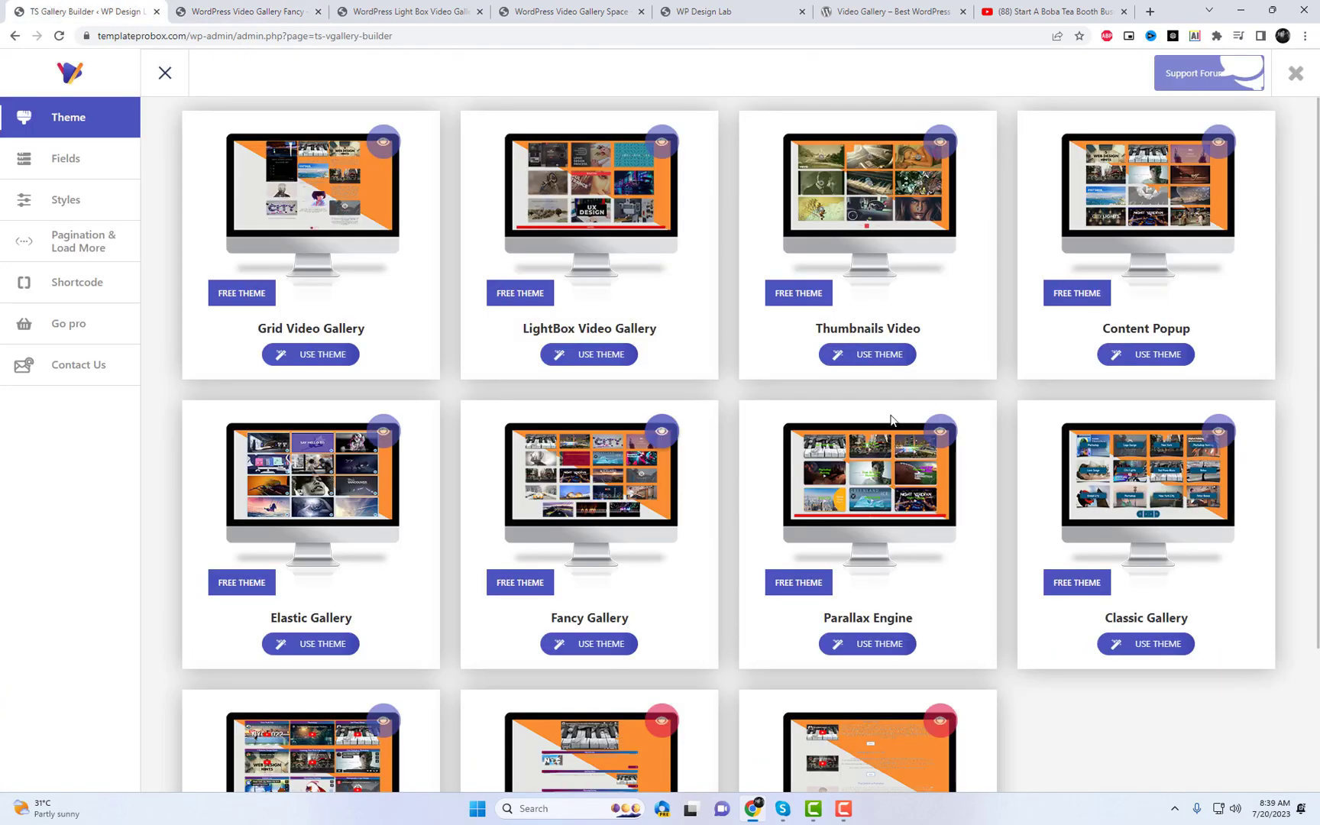
Preview the Classic Gallery theme's demo and its second page of videos, closing the other theme demo pages.
scroll(1196, 559, "down", 2)
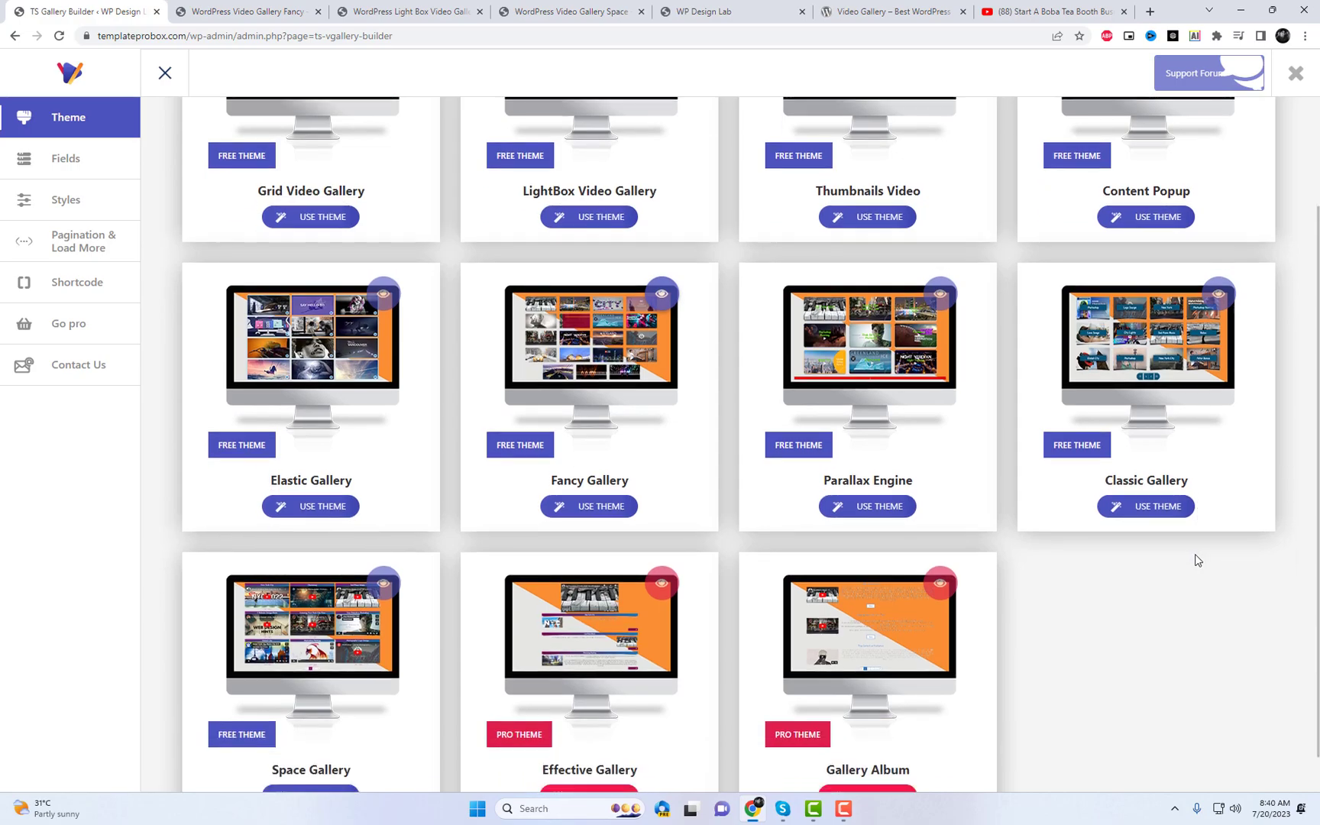
left_click(1217, 294)
left_click(374, 11)
key("ctrl+w")
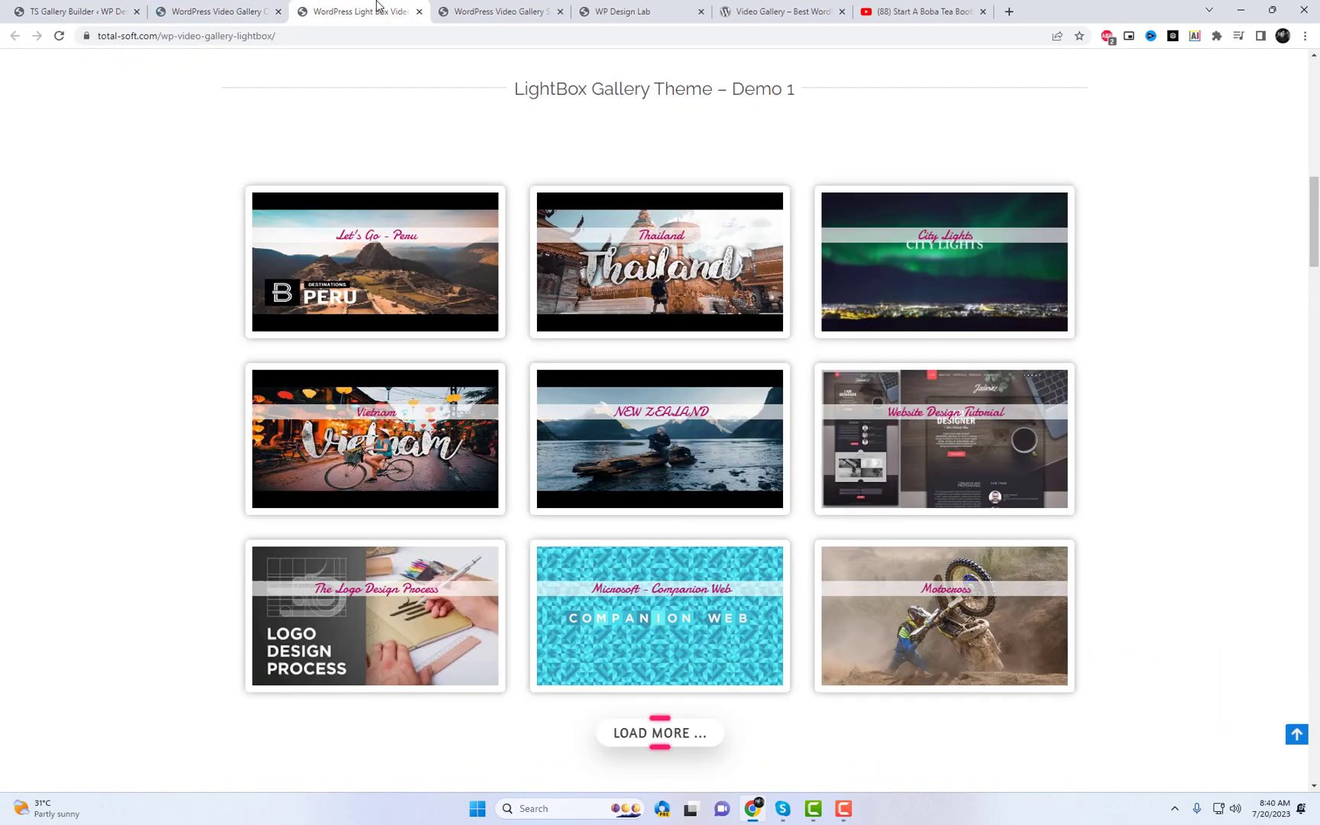
key("ctrl+w")
key("ctrl+w")
scroll(741, 493, "down", 10)
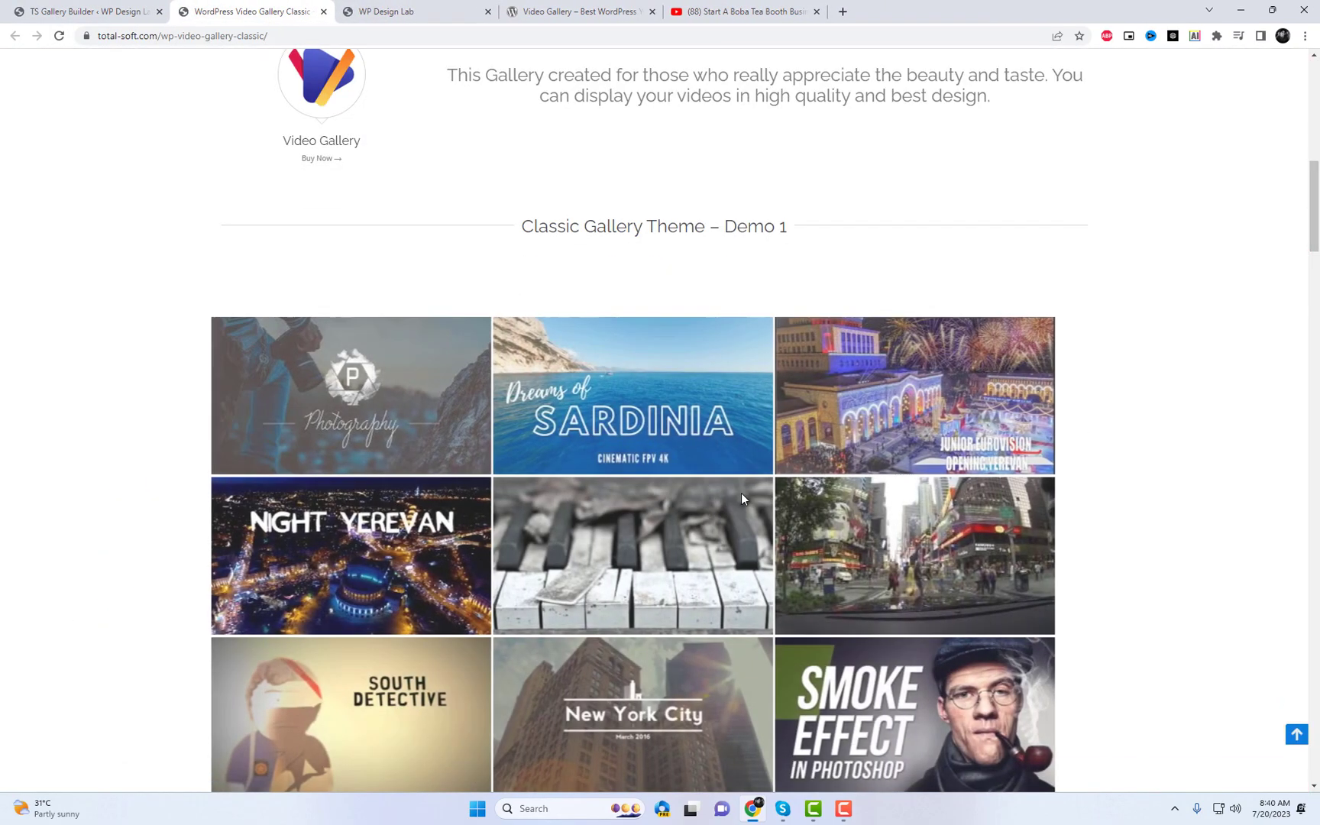
scroll(690, 376, "down", 4)
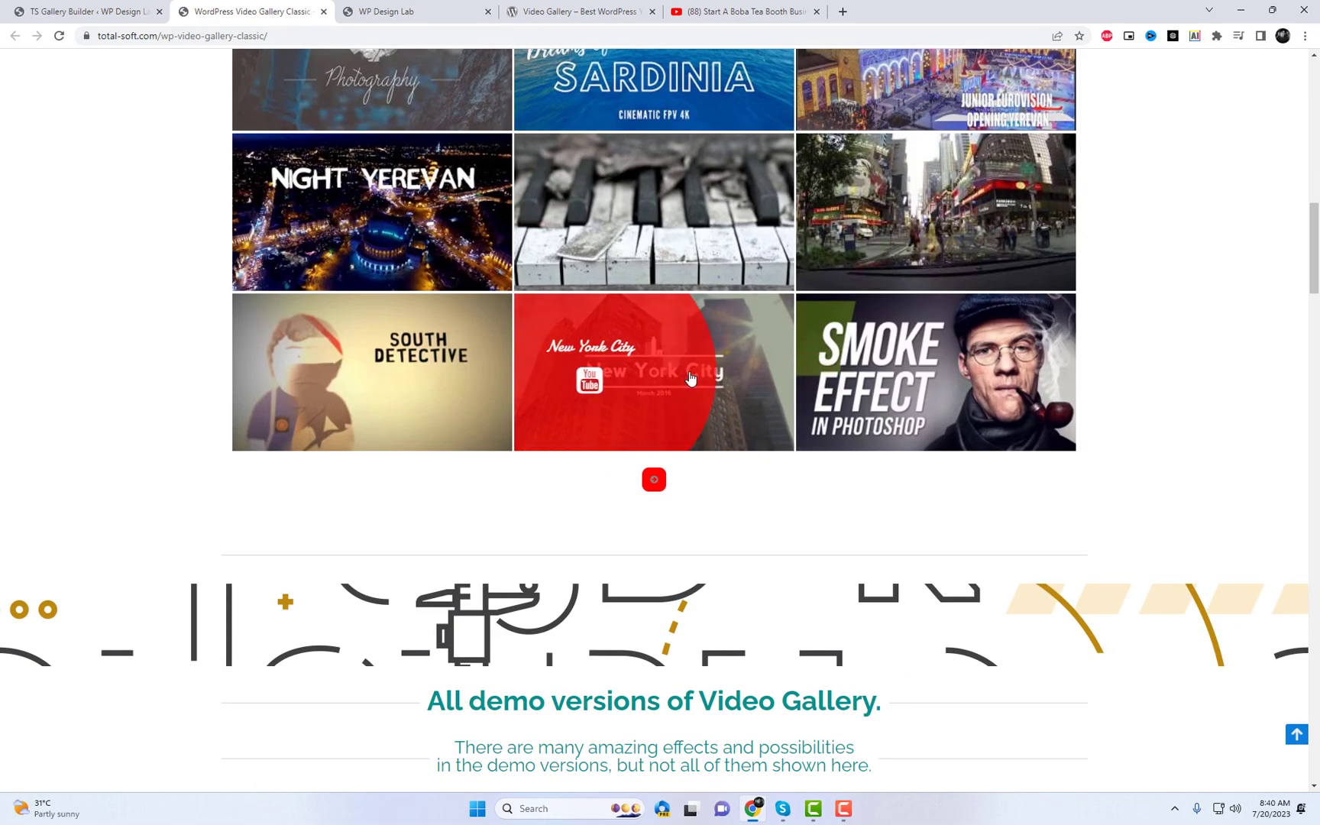
left_click(659, 482)
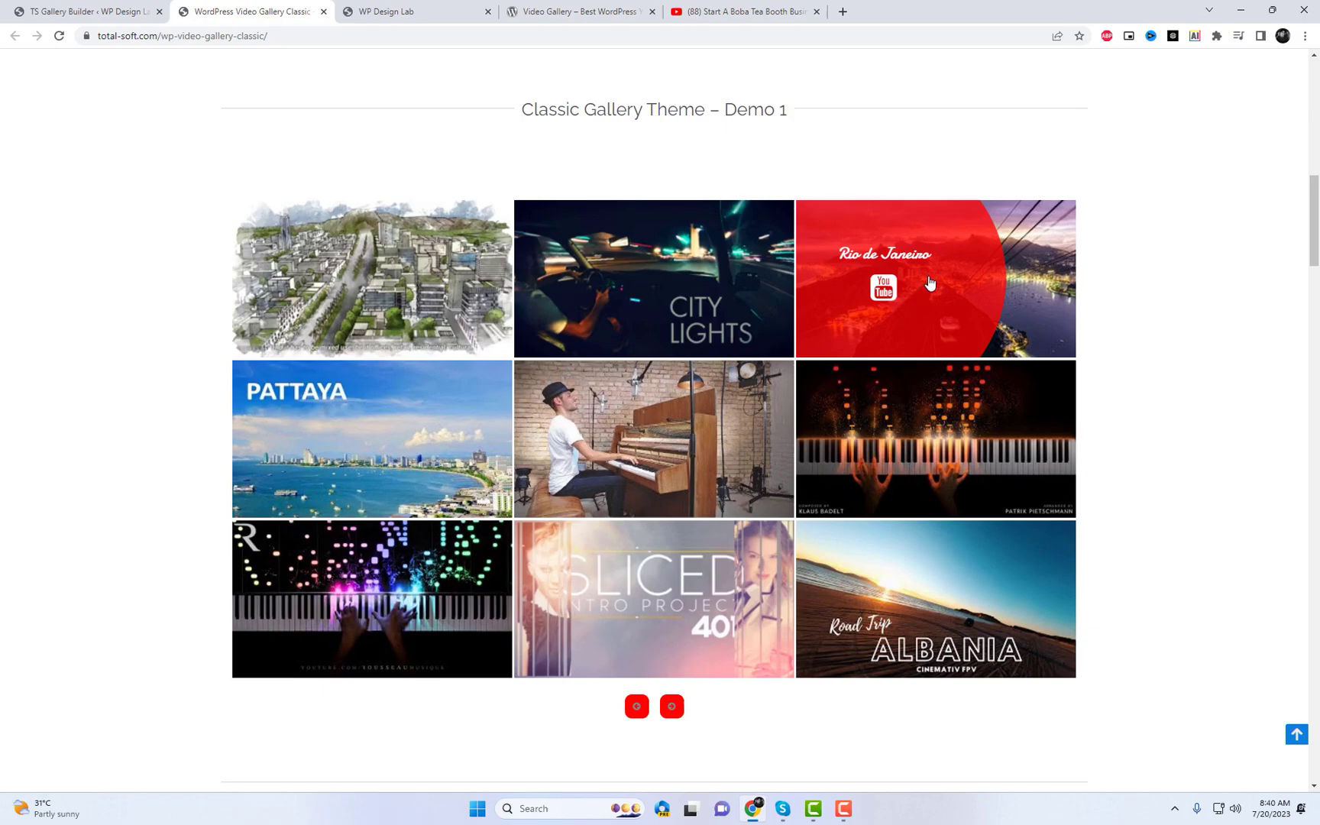
Apply the Classic Gallery theme to the new gallery and open its placeholder video for editing.
left_click(116, 11)
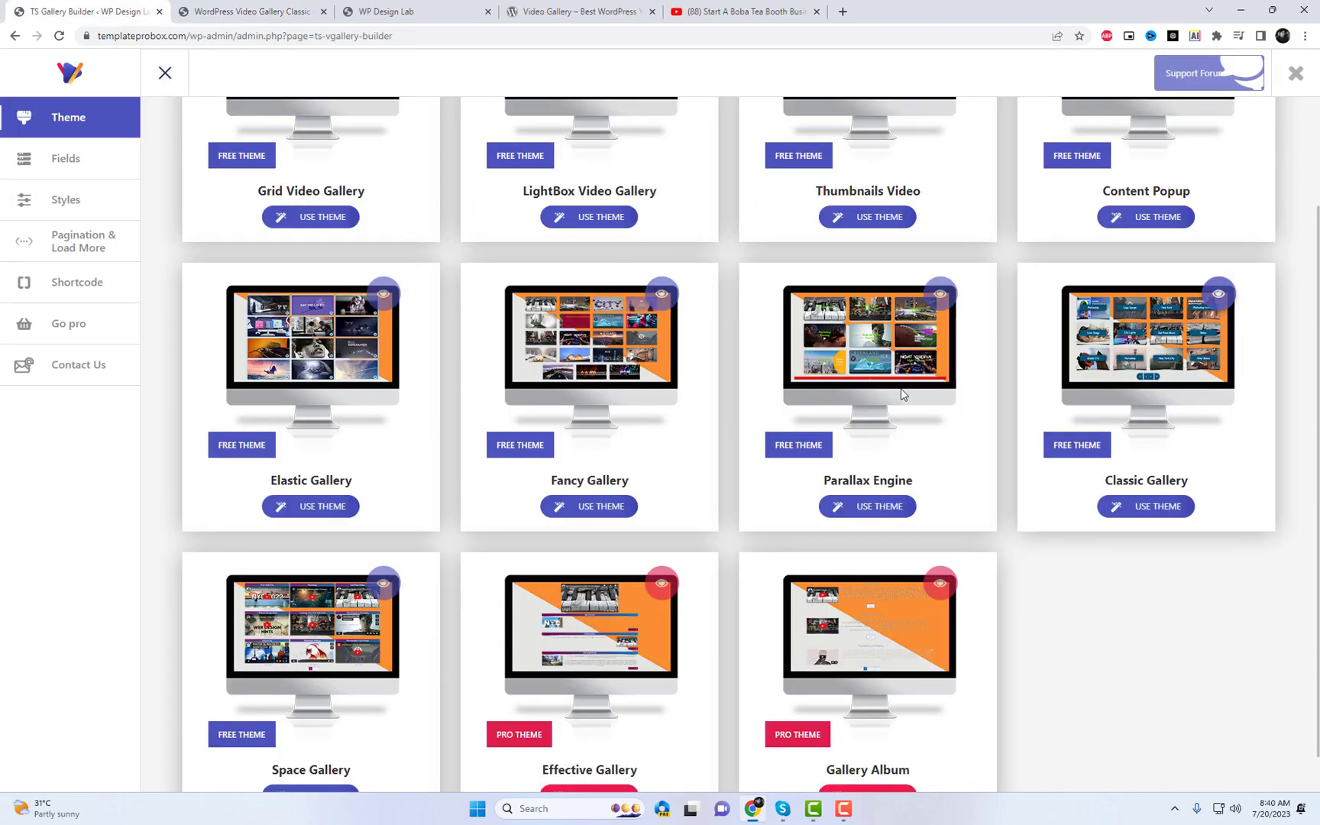
left_click(1142, 508)
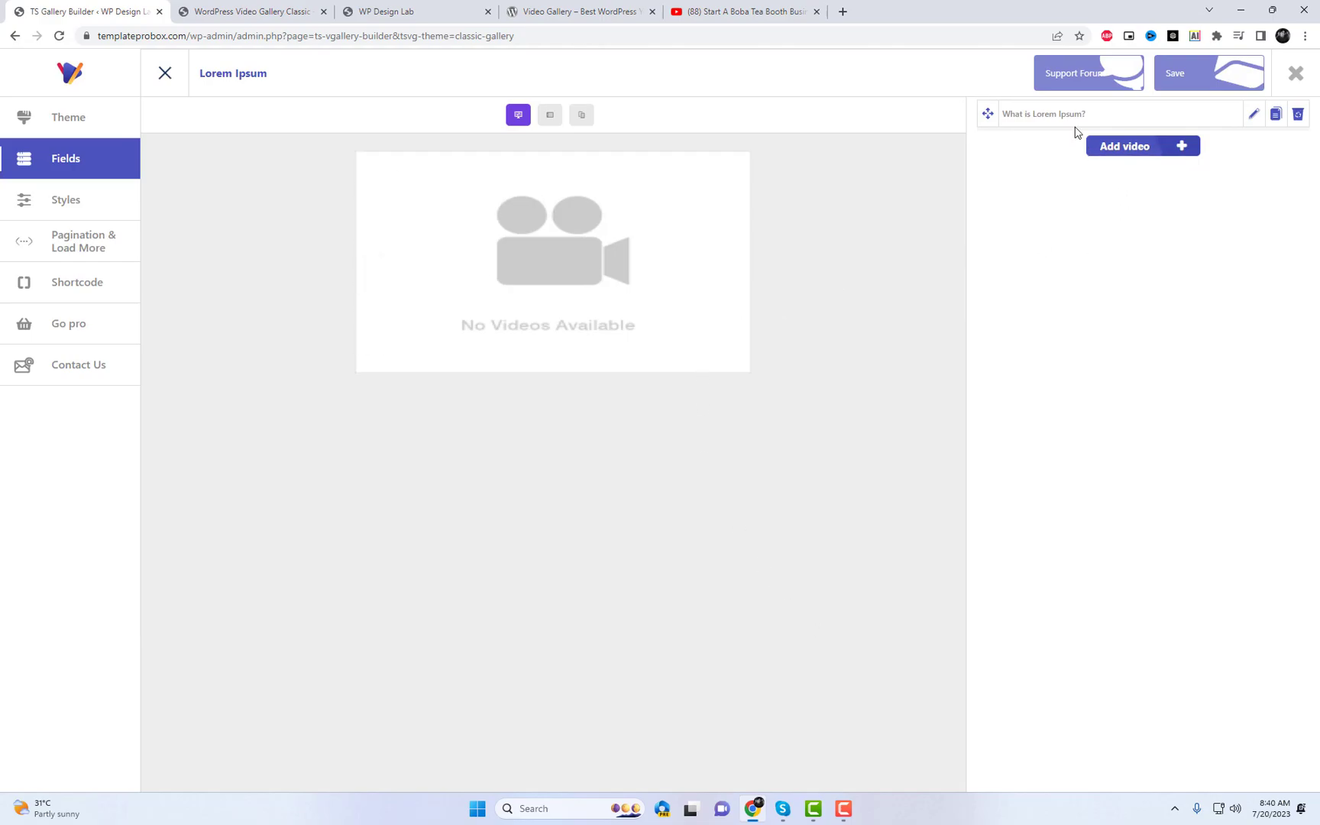
left_click(1255, 117)
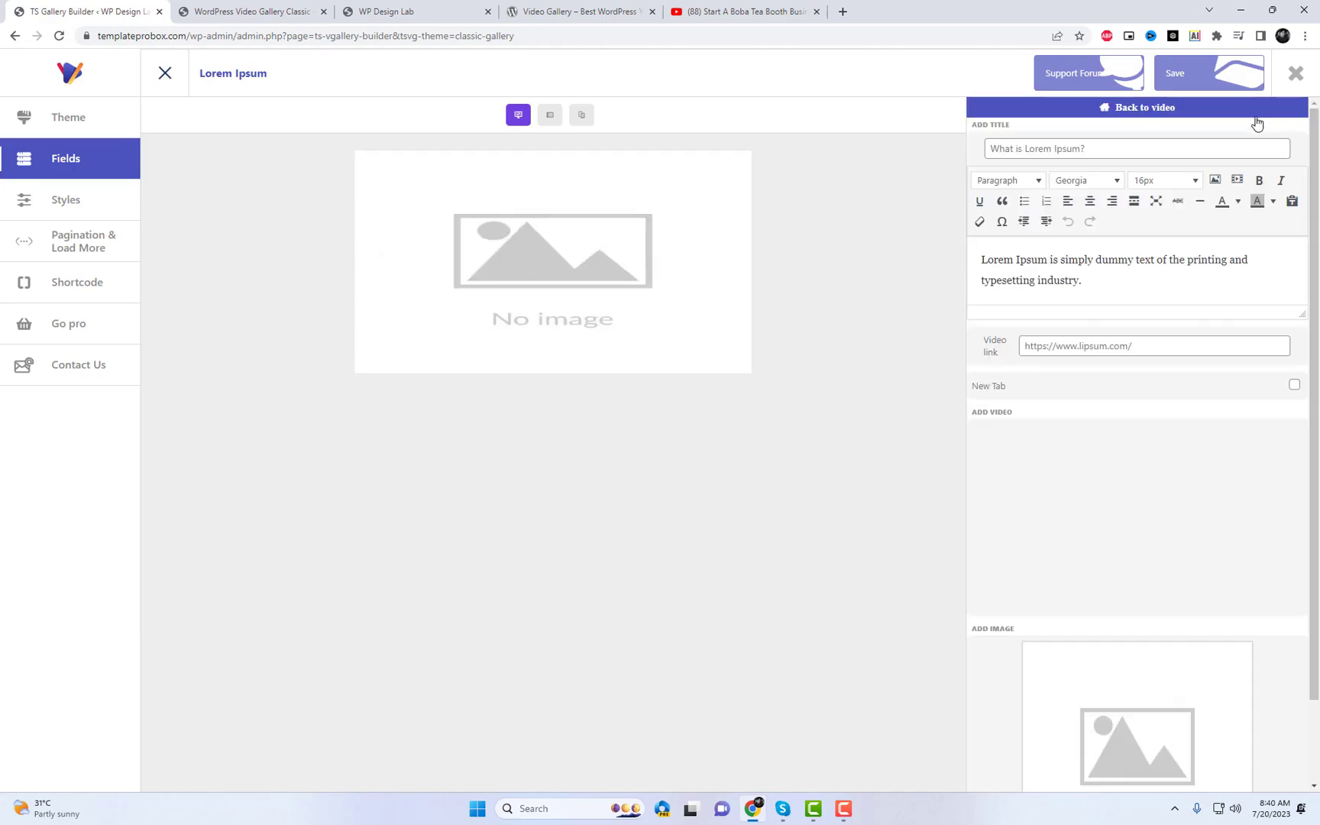
Switch to the YouTube video page and copy "Start A Boba Tea Booth Business" from the video's title.
left_click(697, 17)
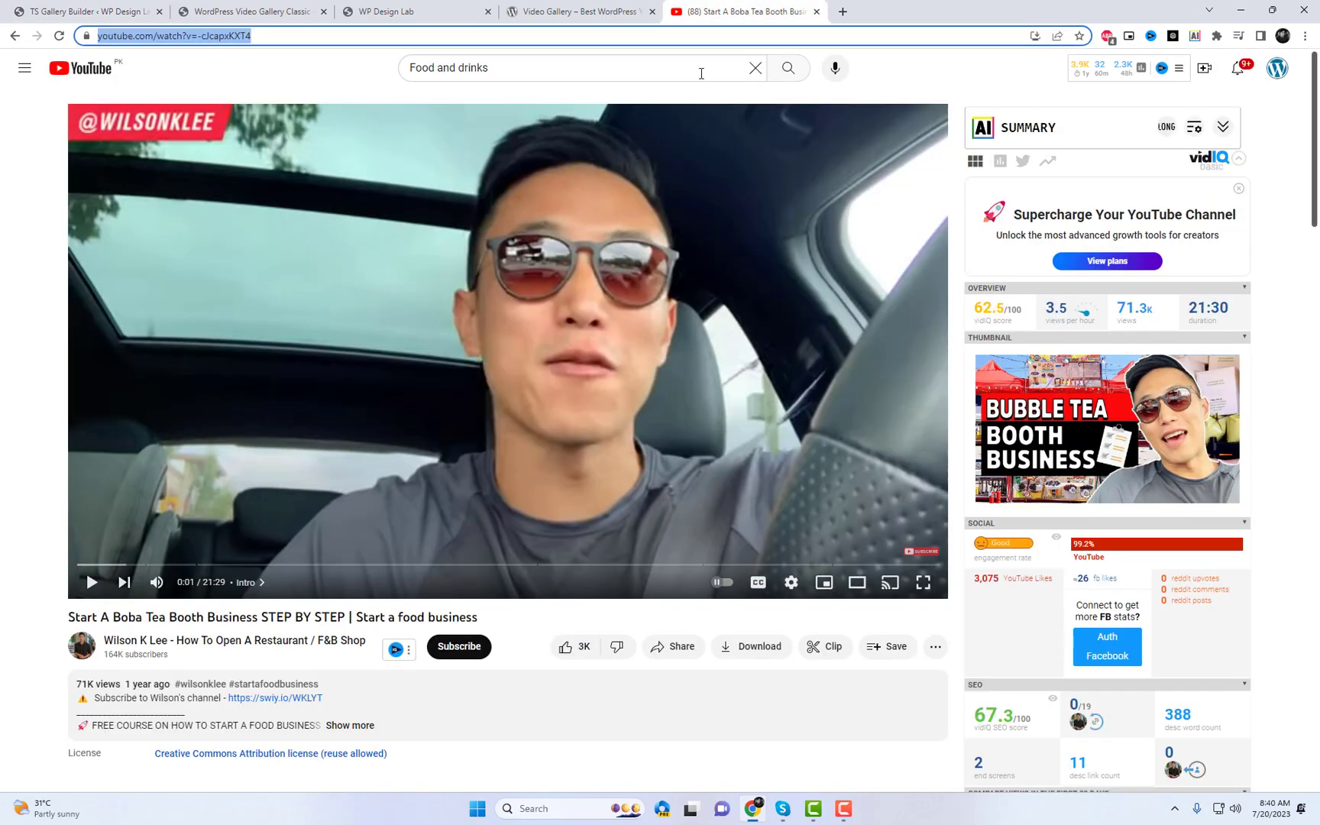
scroll(221, 604, "down", 2)
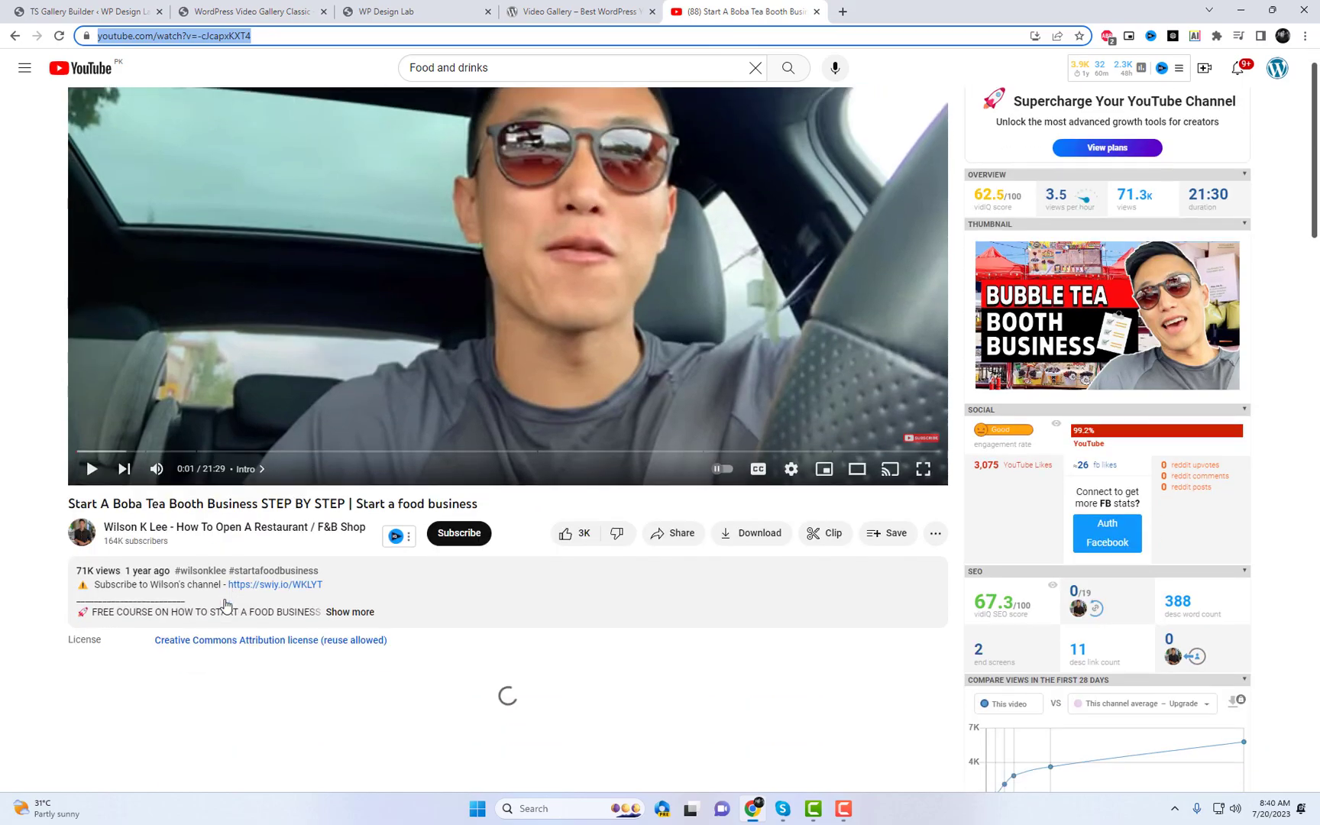
left_click_drag(66, 484, 229, 479)
double_click(405, 479)
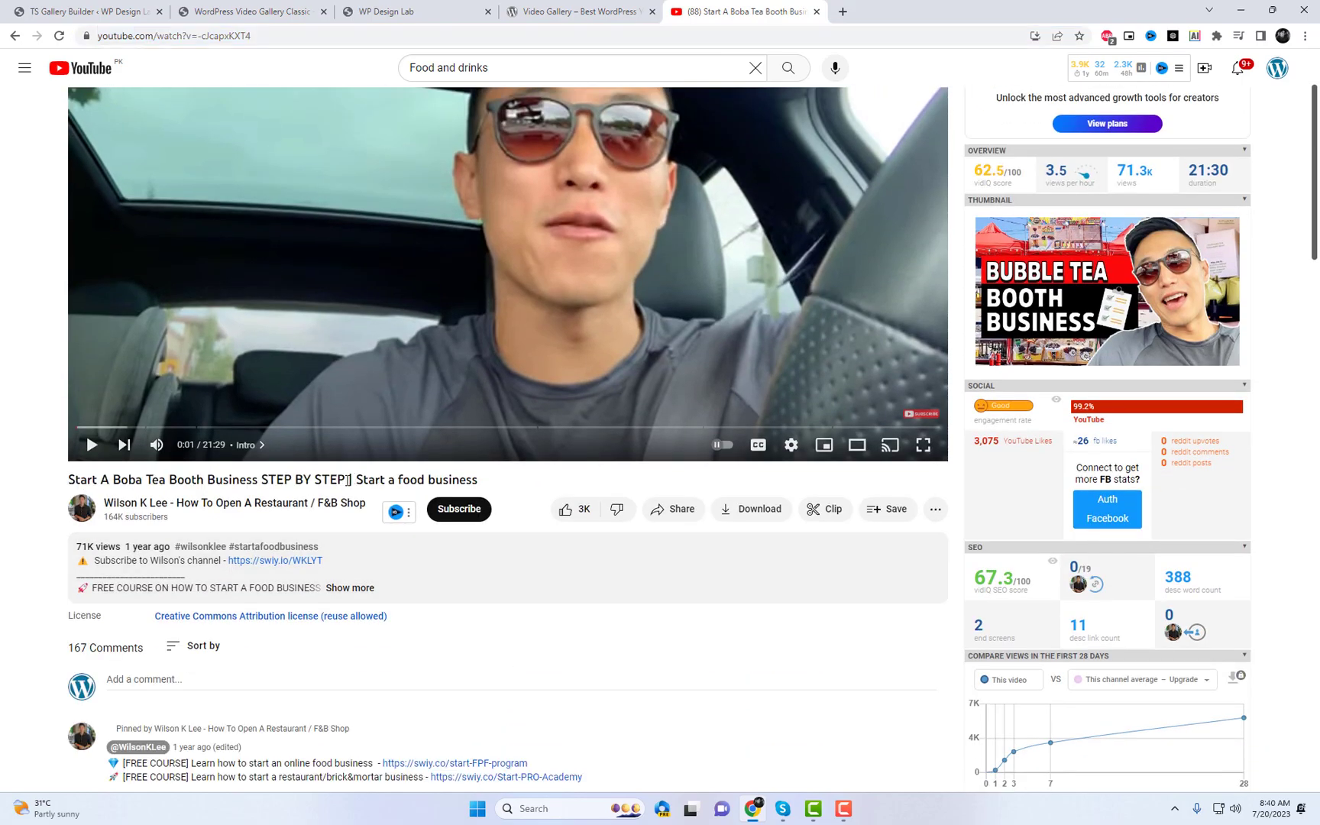
left_click_drag(258, 479, 69, 481)
key("ctrl+c")
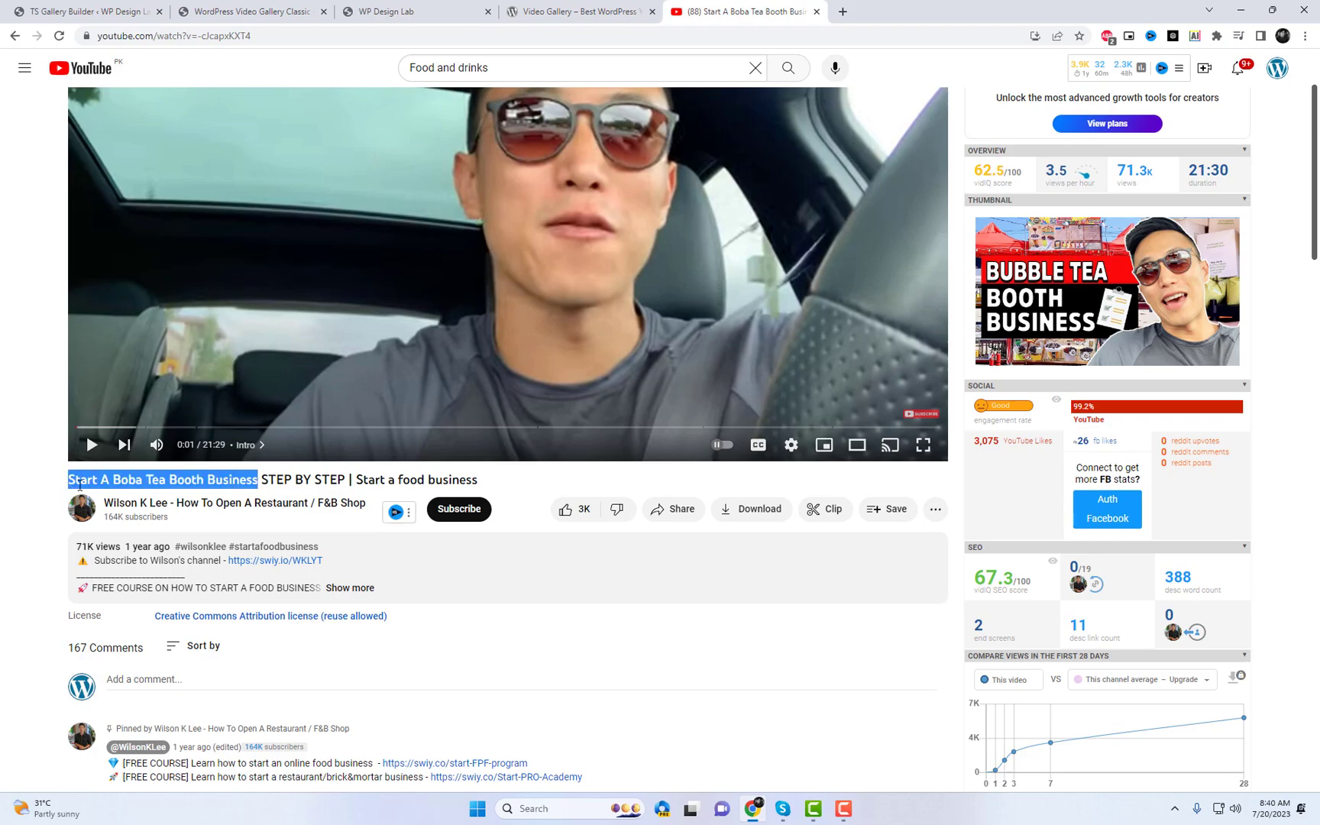
In the gallery builder, replace the placeholder video's title with "Start A Boba Tea Booth Business".
left_click(80, 11)
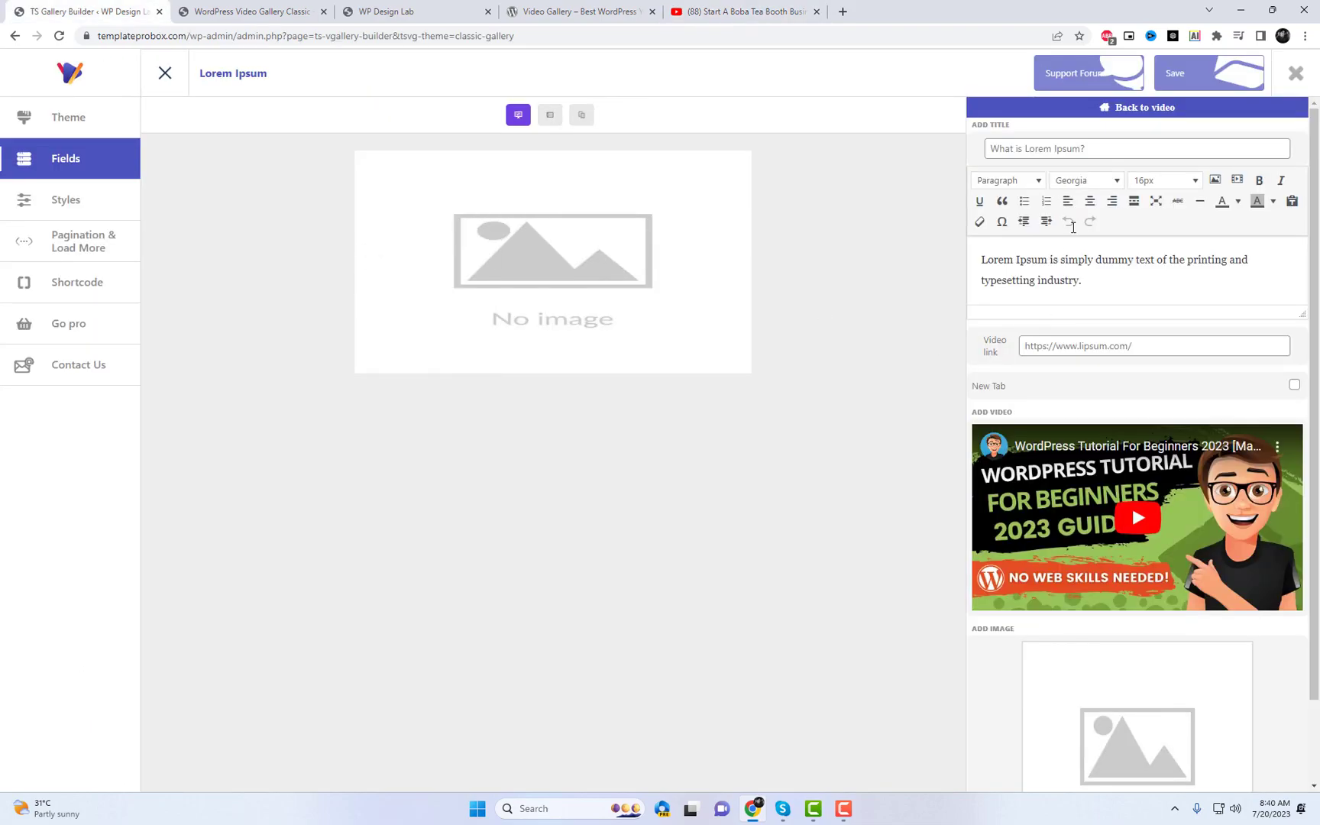
left_click_drag(1086, 147, 990, 149)
key("ctrl+v")
Delete the placeholder description text and copy the boba tea video's URL from its YouTube page.
left_click_drag(1131, 283, 965, 255)
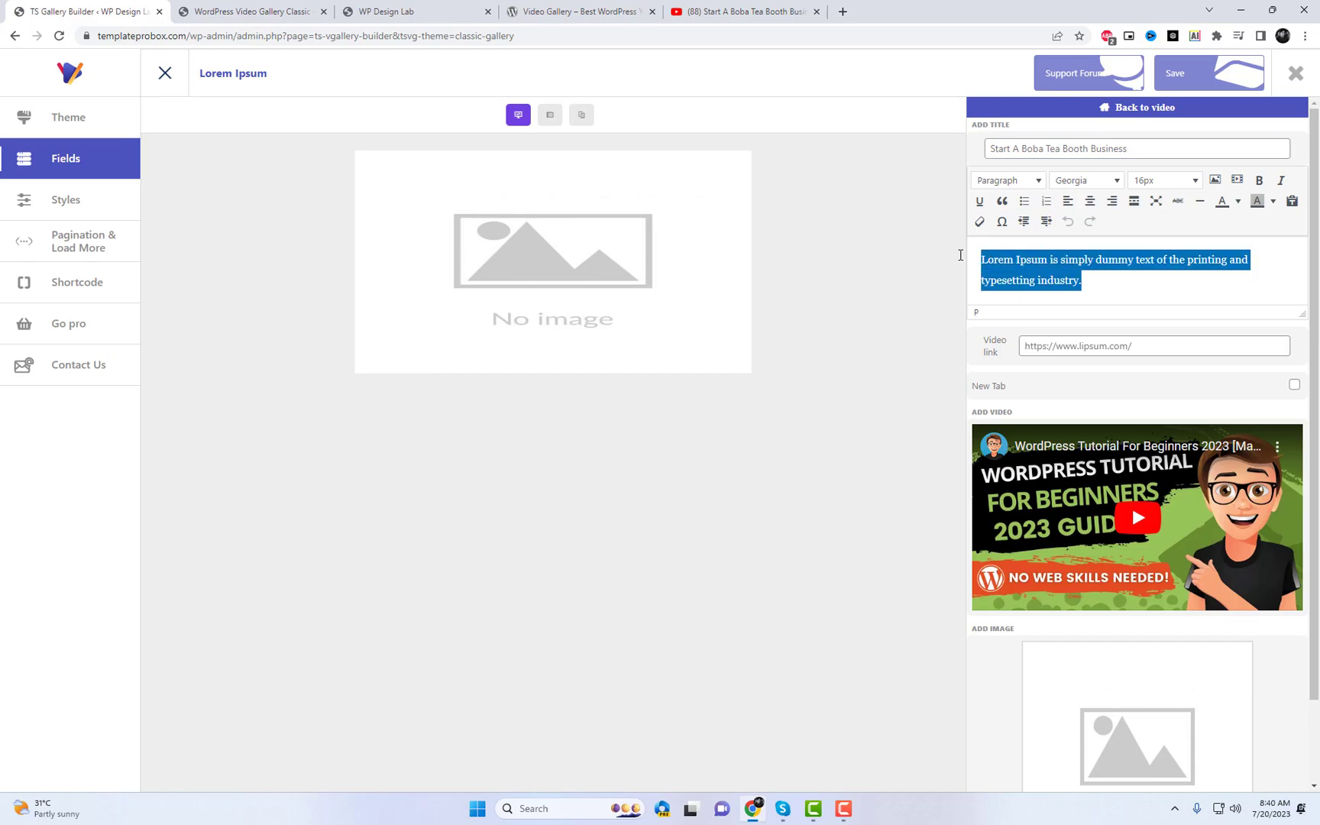
key("BackSpace")
left_click(756, 8)
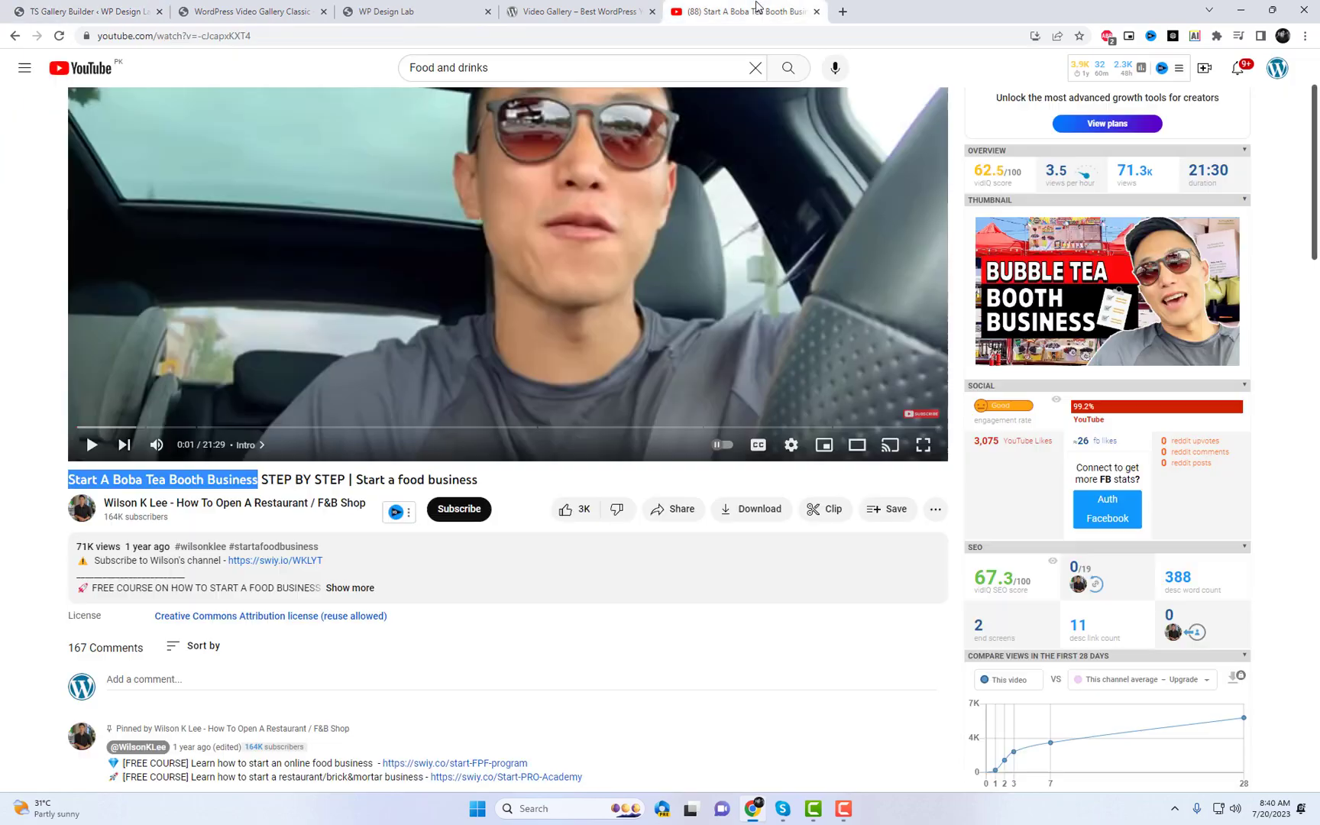
left_click(417, 41)
right_click(420, 42)
left_click(462, 134)
In the gallery builder, replace the placeholder video by inserting the copied YouTube URL.
left_click(119, 20)
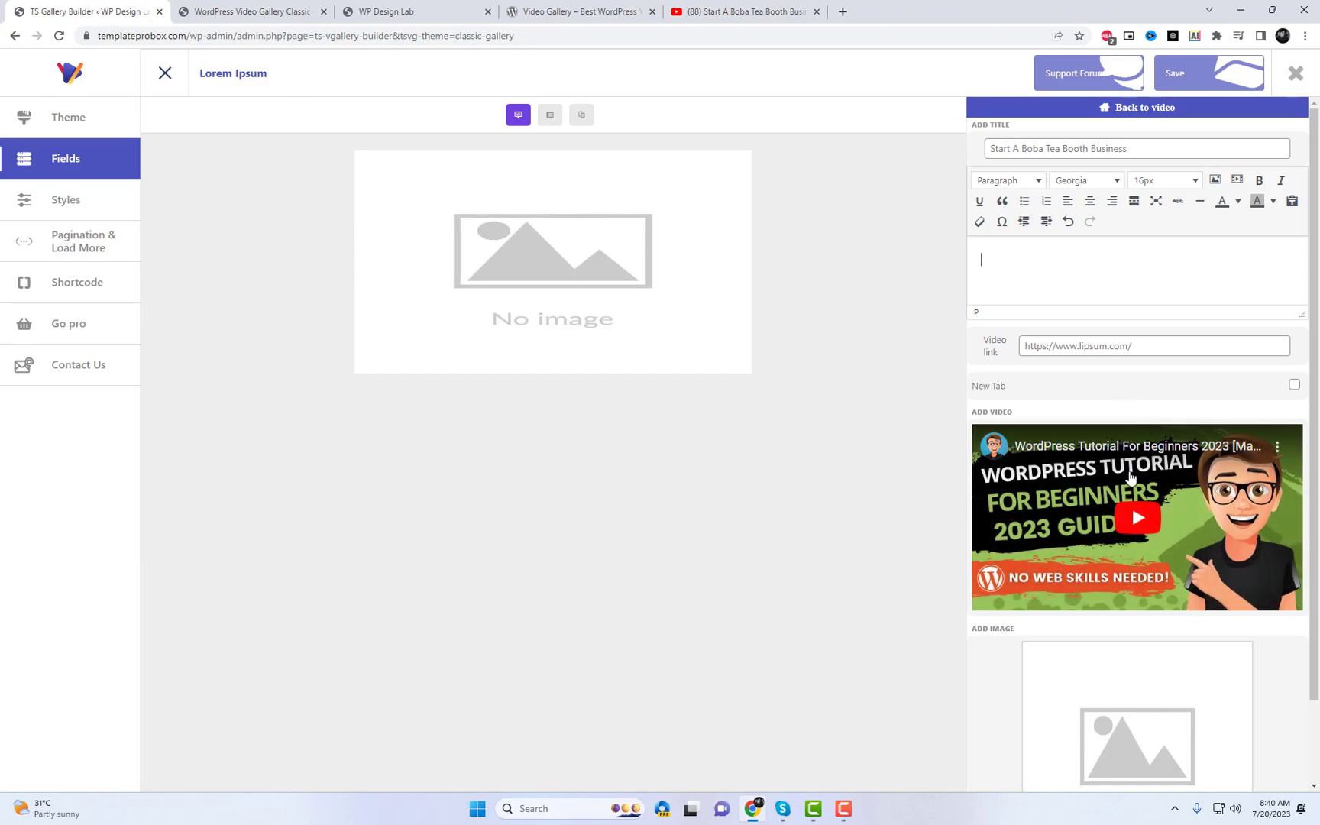
left_click(1134, 493)
left_click(475, 133)
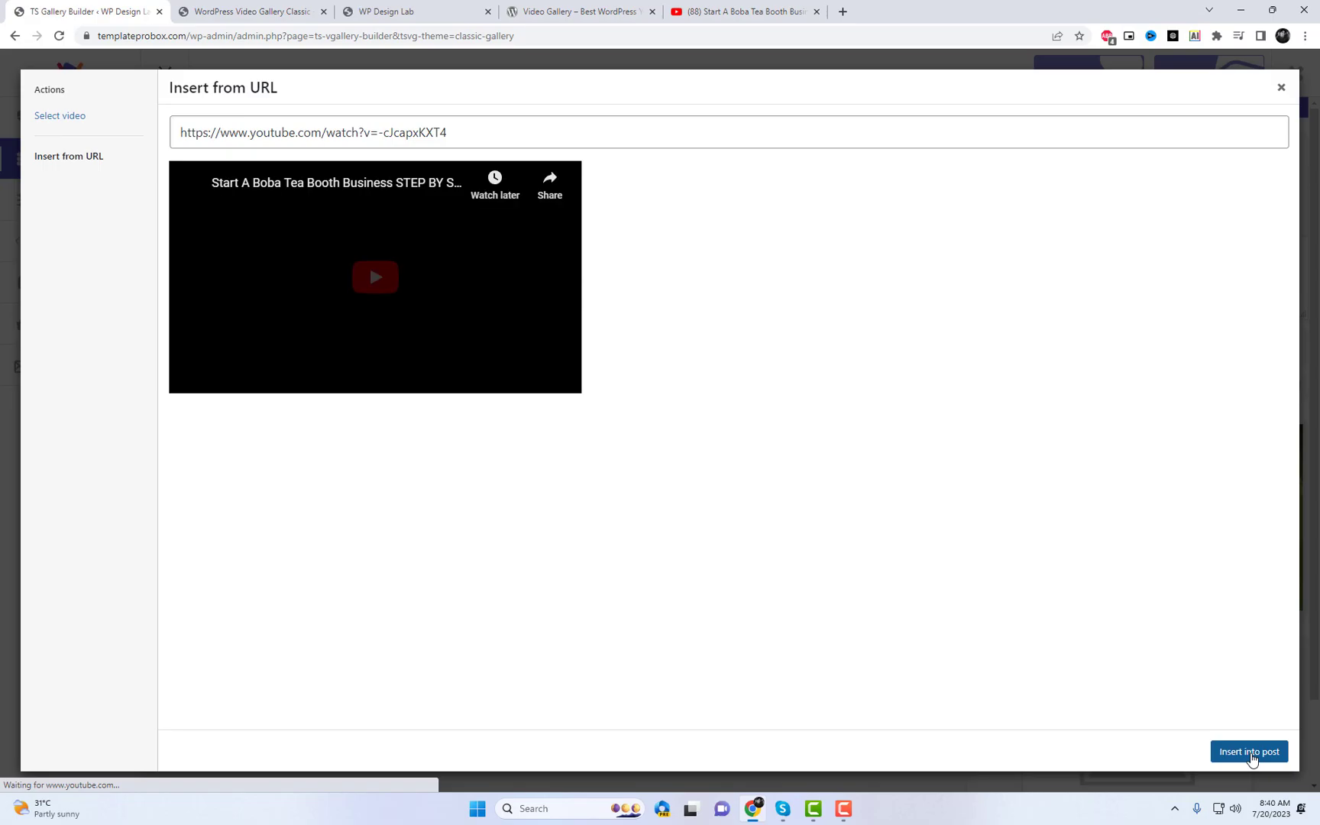
left_click(1259, 750)
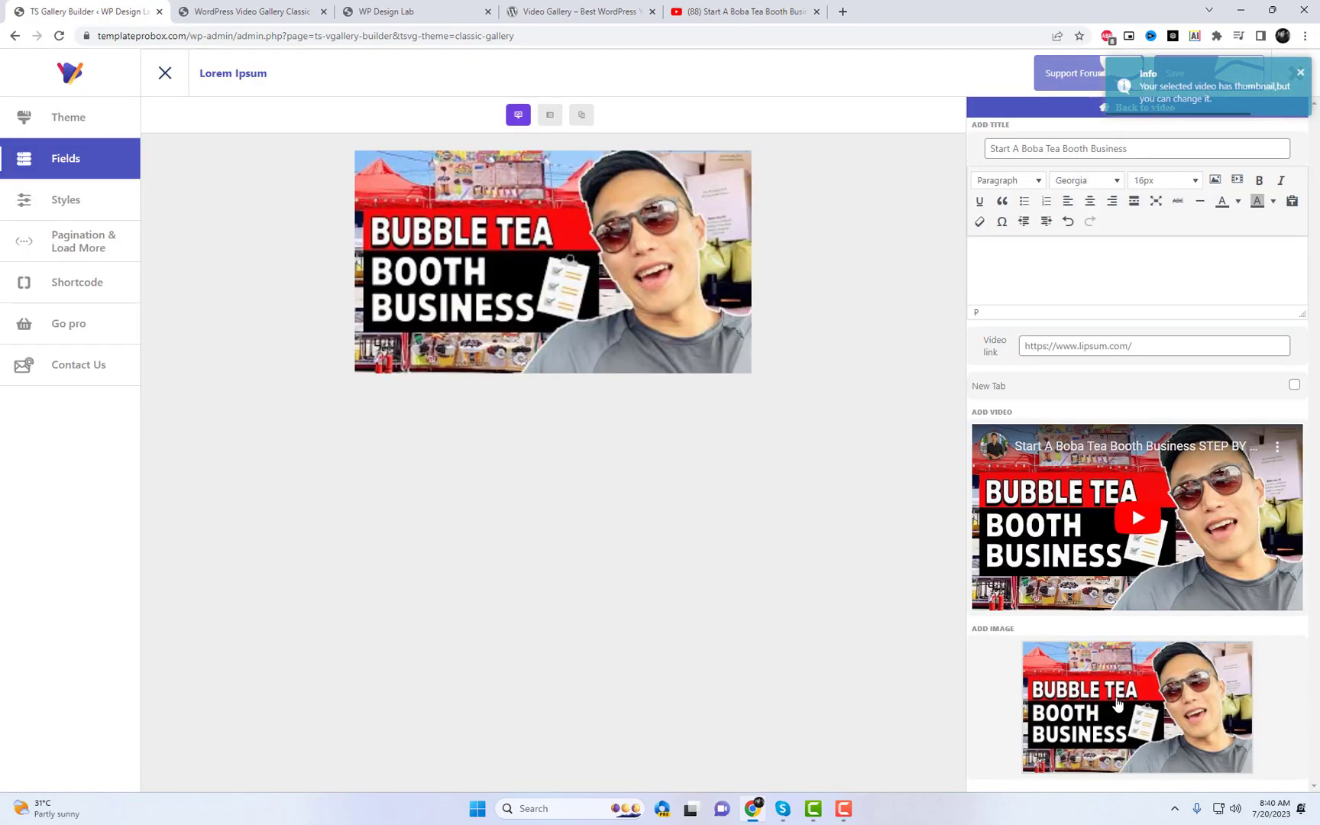
Inspect the thumbnail image choices in the media library, close them without selecting one, and preview the gallery item.
left_click(1155, 707)
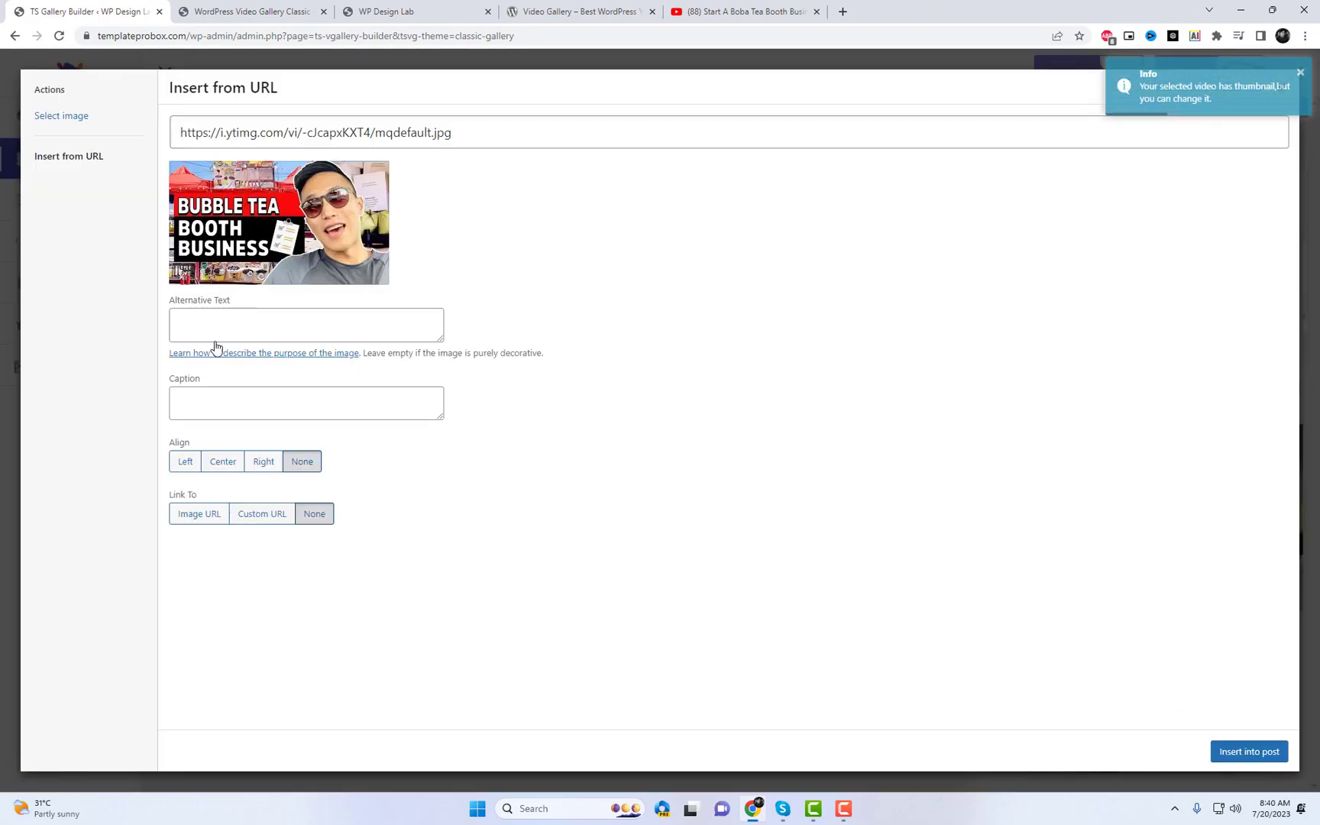
left_click(73, 122)
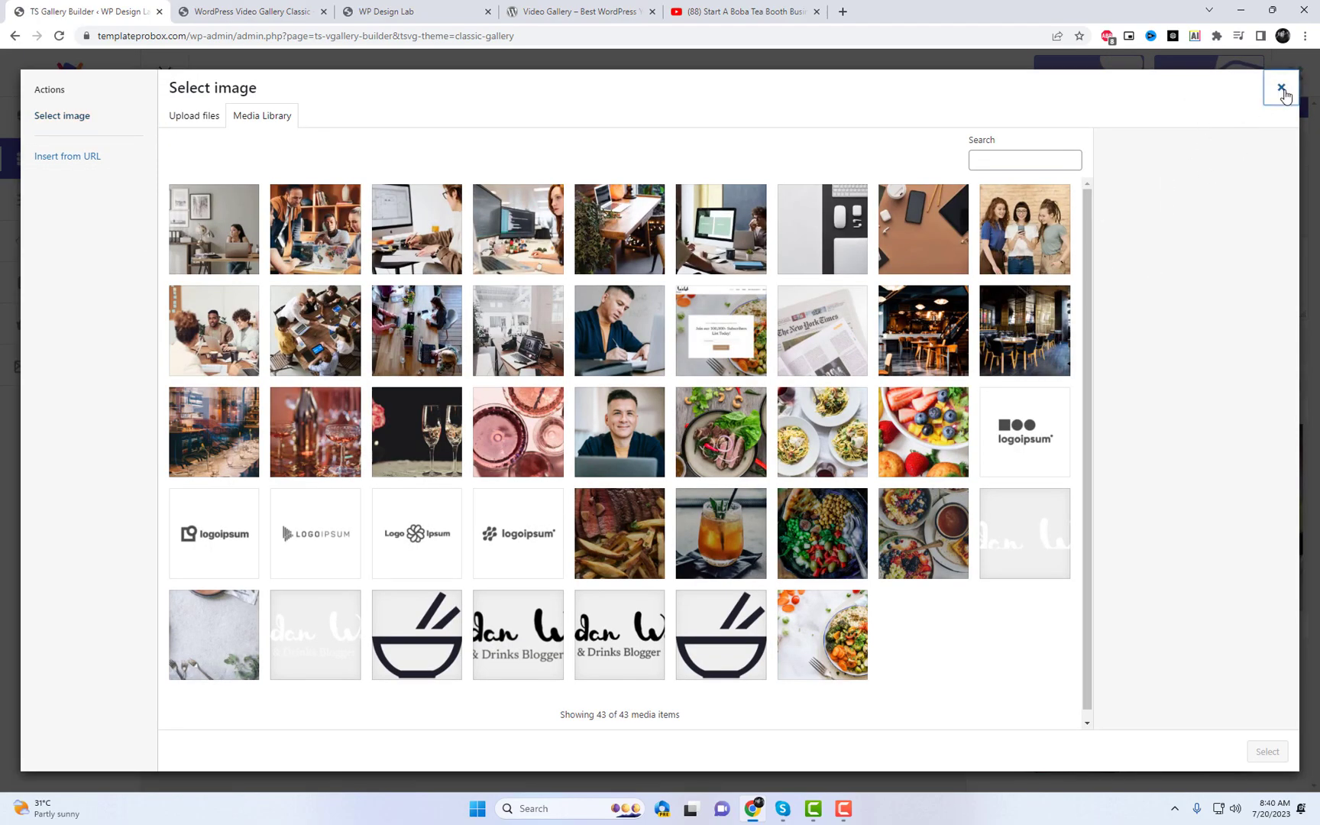
left_click(1282, 88)
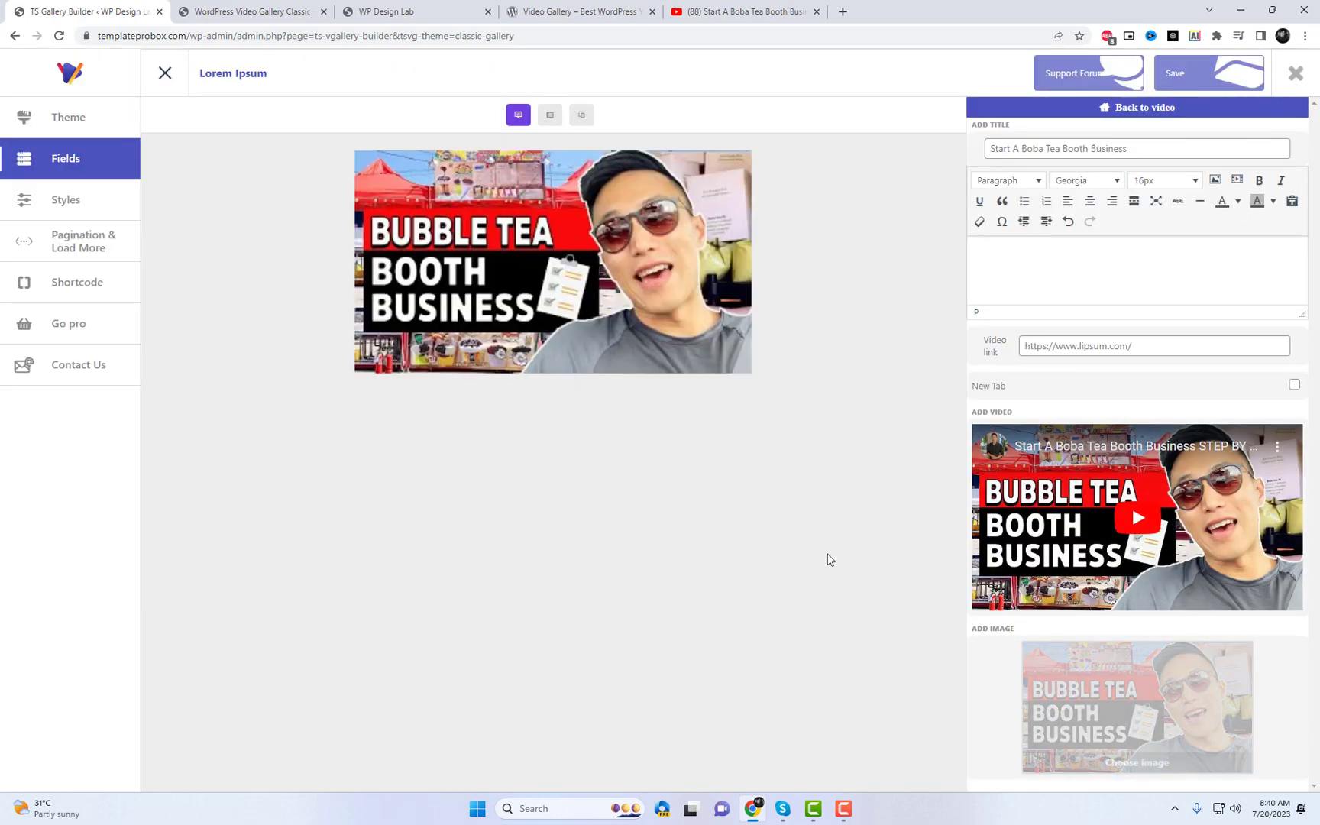
mouse_move(573, 309)
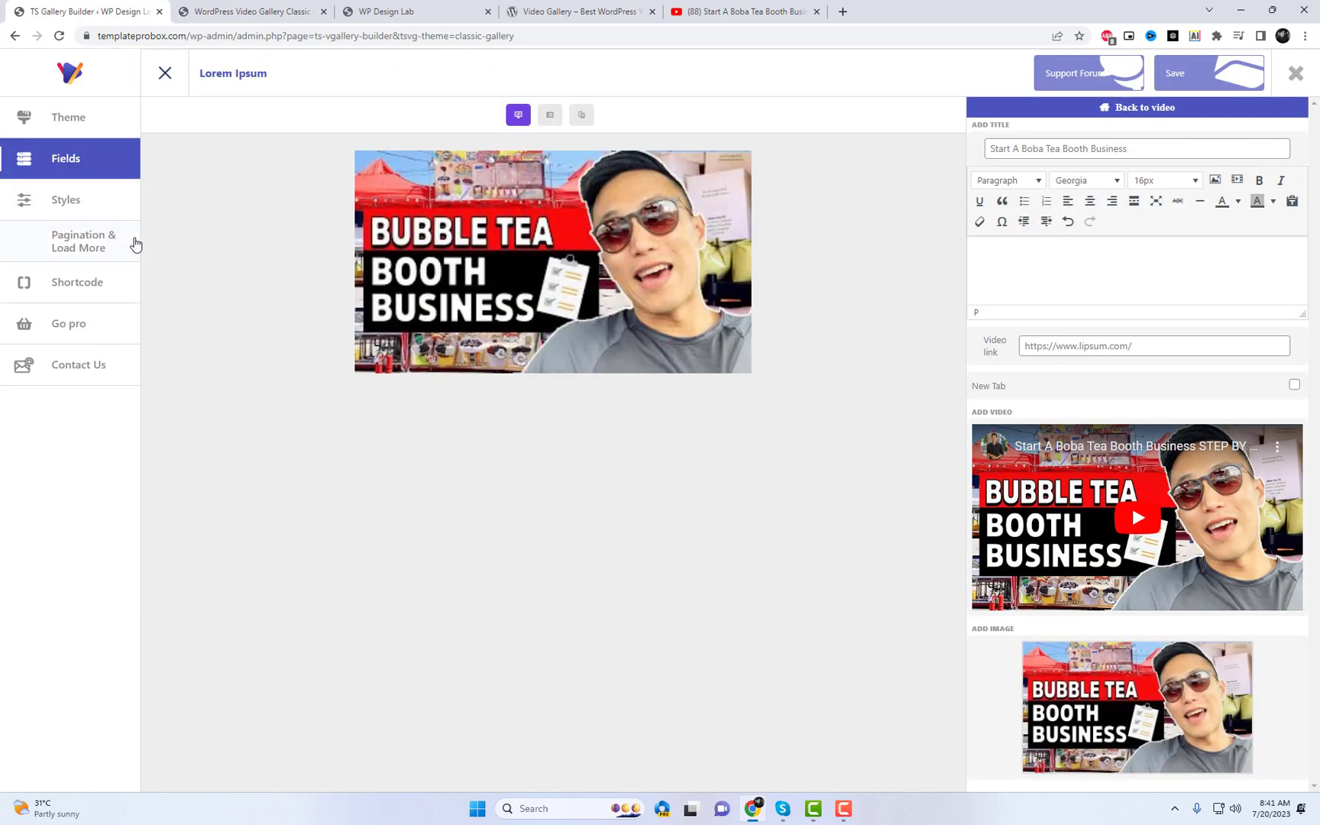
In the gallery's general style options, set the shadow type to Effect 1 and preview it on the video.
left_click(76, 205)
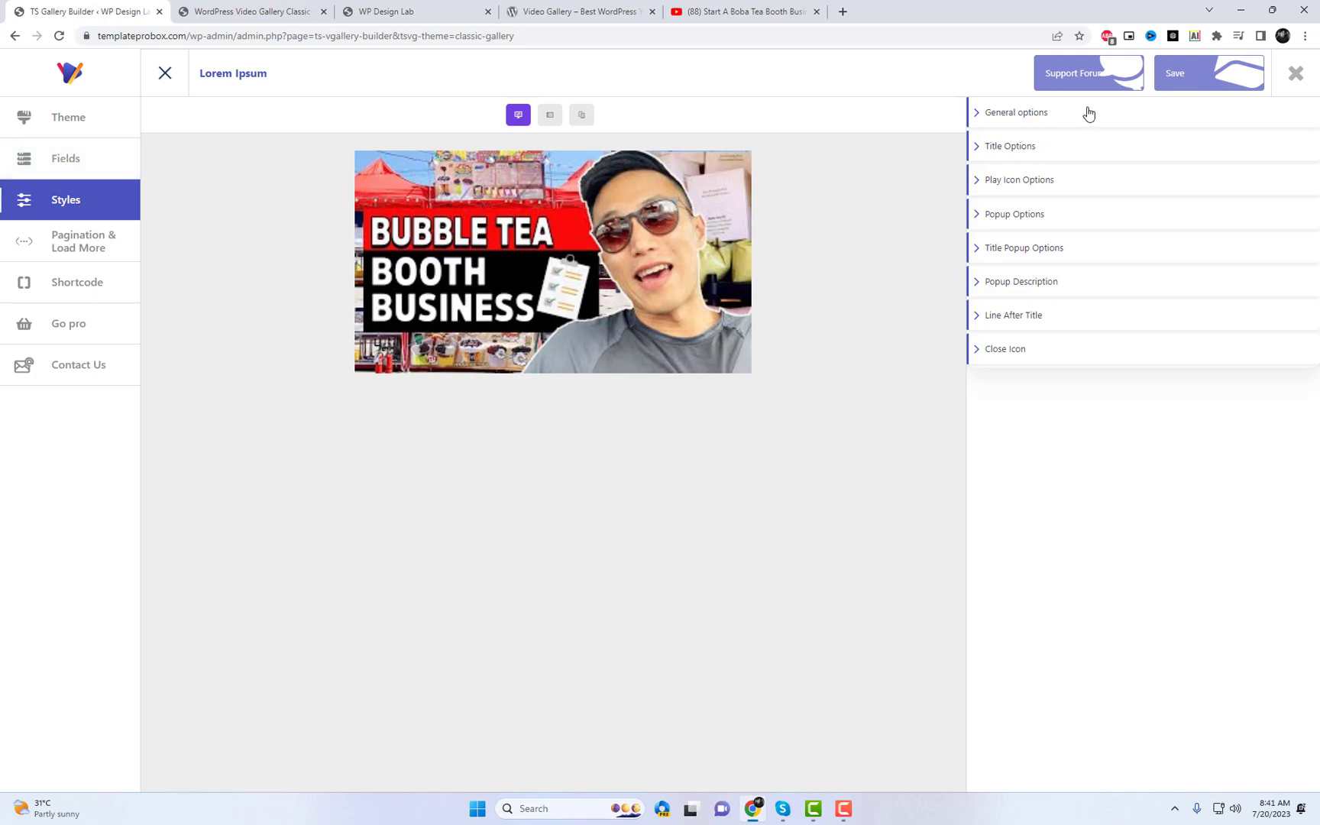
left_click(1088, 114)
scroll(1197, 511, "down", 2)
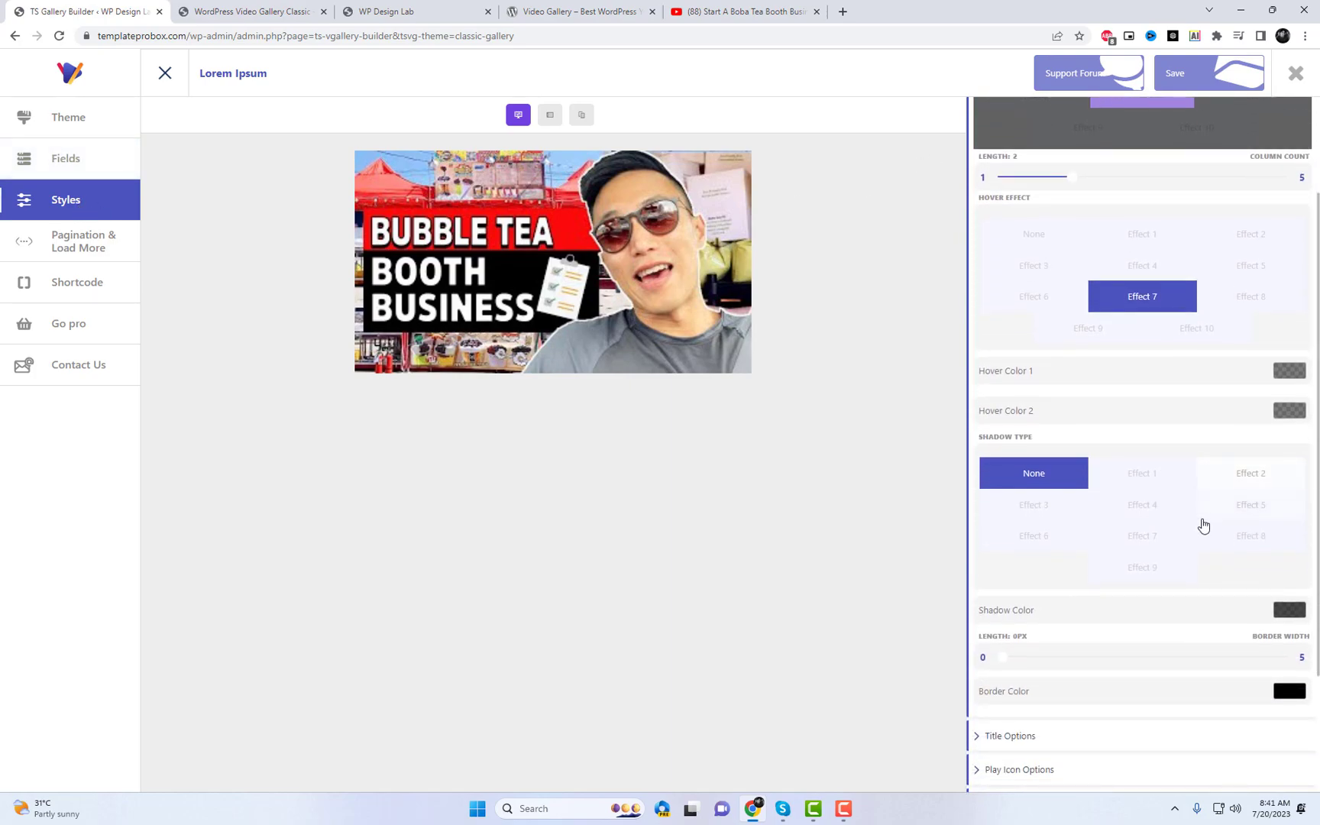
left_click(1143, 480)
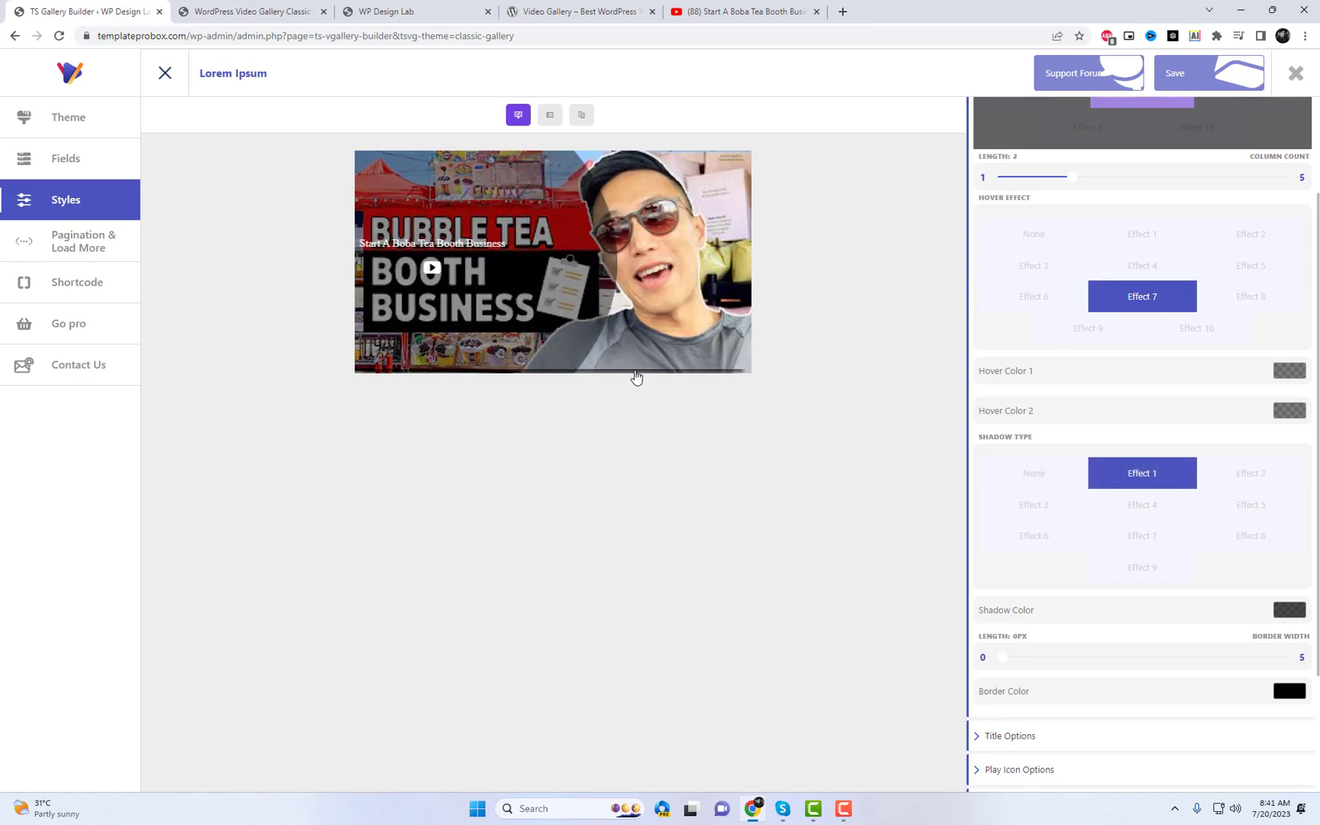
scroll(1177, 543, "down", 2)
scroll(1207, 489, "up", 3)
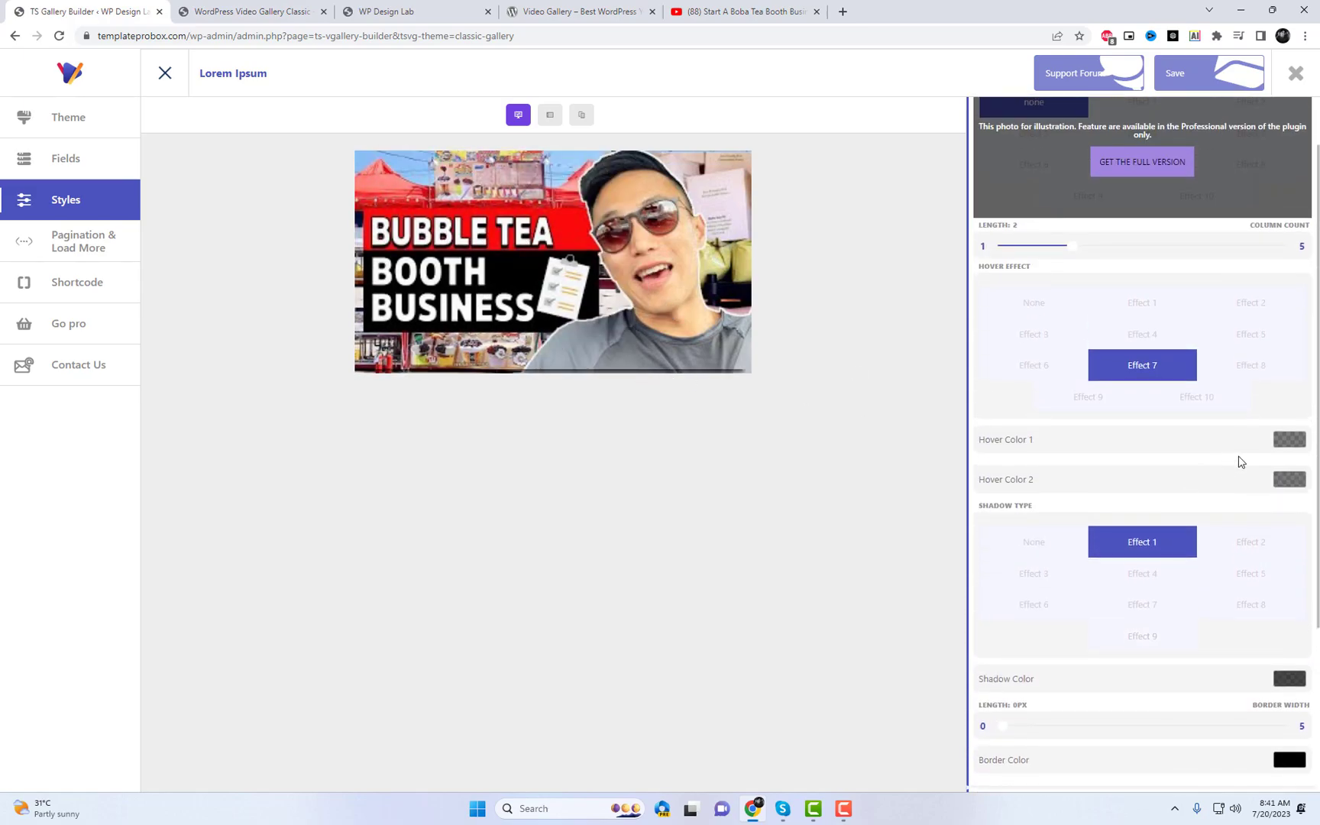
Try a dark red, rgba(113, 26, 26, 0.5), as Hover Color 1.
left_click(1275, 445)
left_click(1244, 493)
left_click(1269, 519)
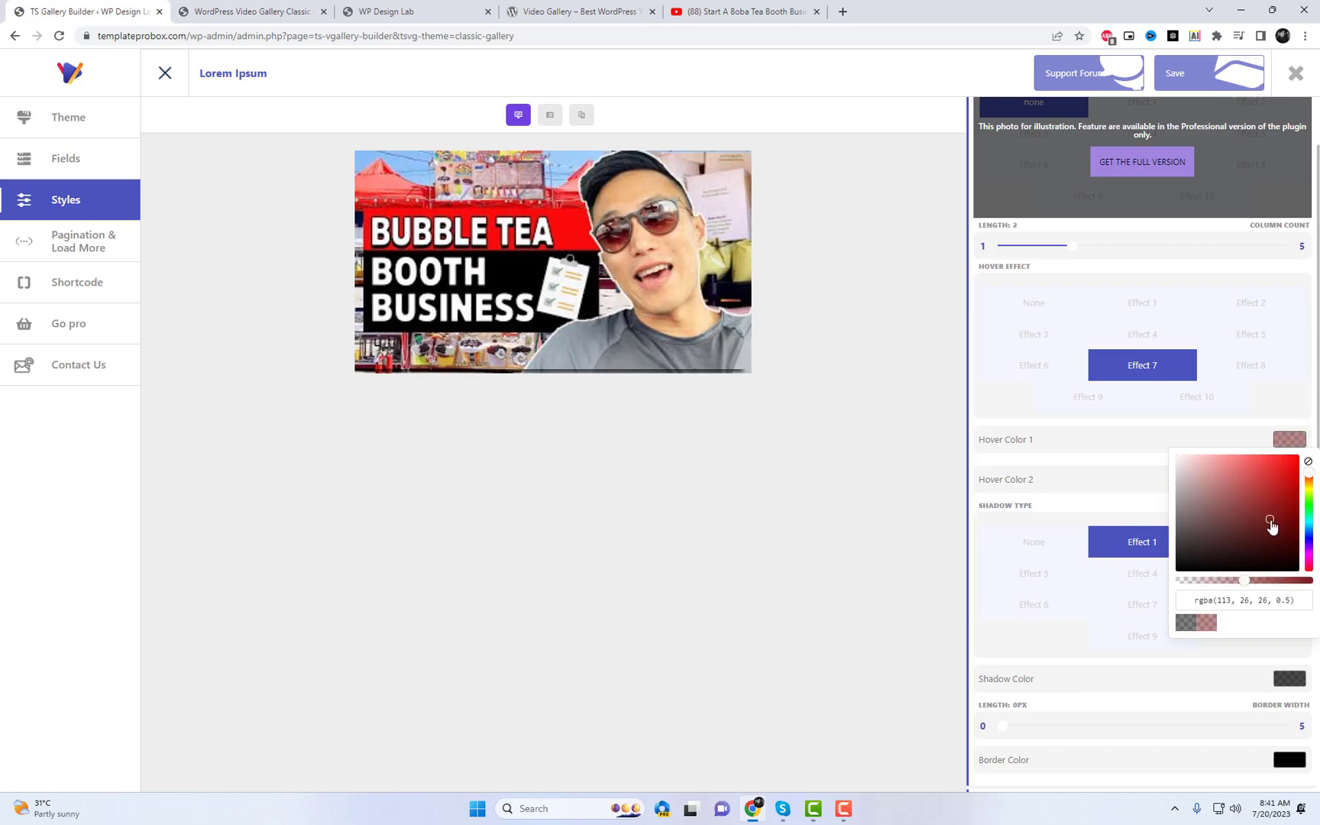
left_click(839, 376)
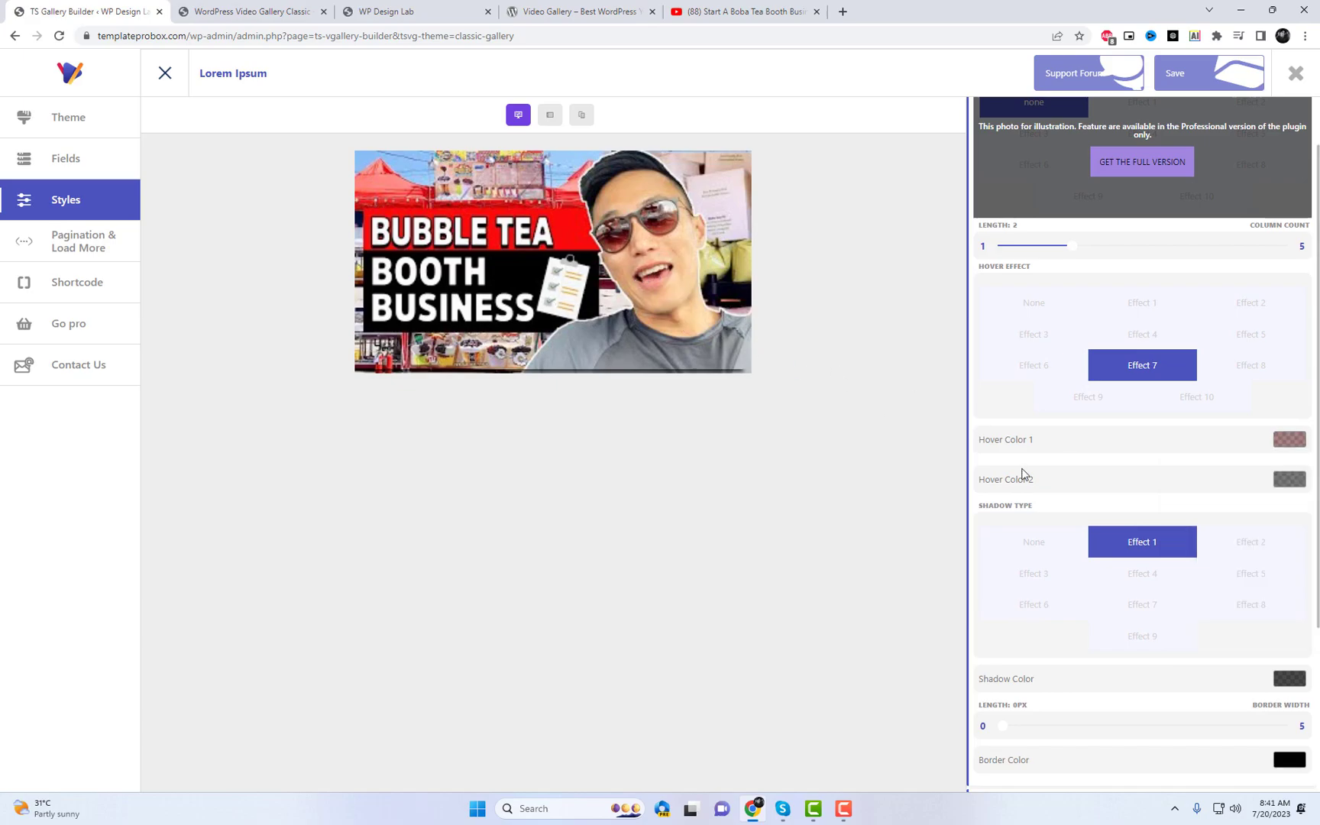
Set the shadow type back to None and change Hover Color 1 to bright red, rgba(236, 48, 48, 0.68).
left_click(1034, 542)
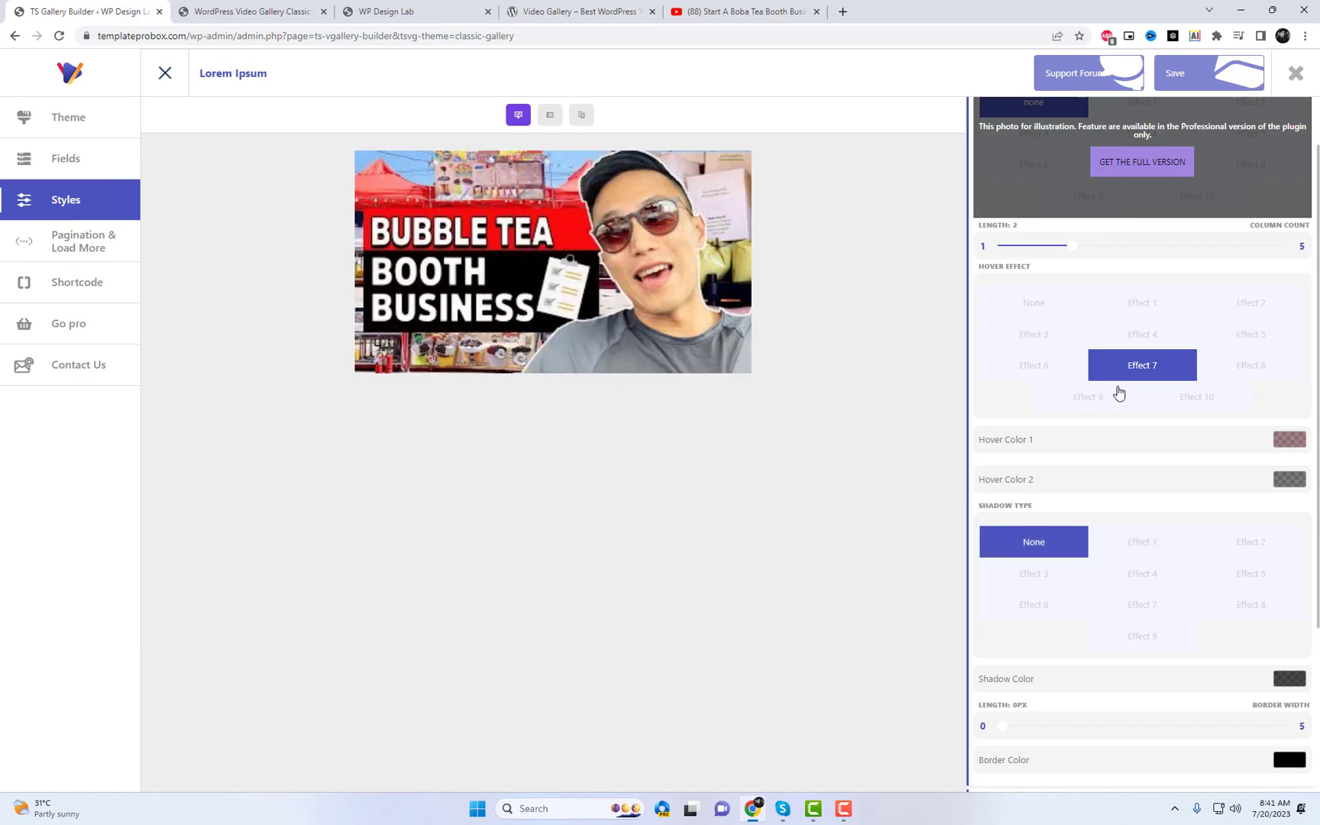
left_click(1290, 443)
mouse_move(1257, 585)
left_mouse_down()
mouse_move(1309, 580)
mouse_move(1268, 580)
left_mouse_up()
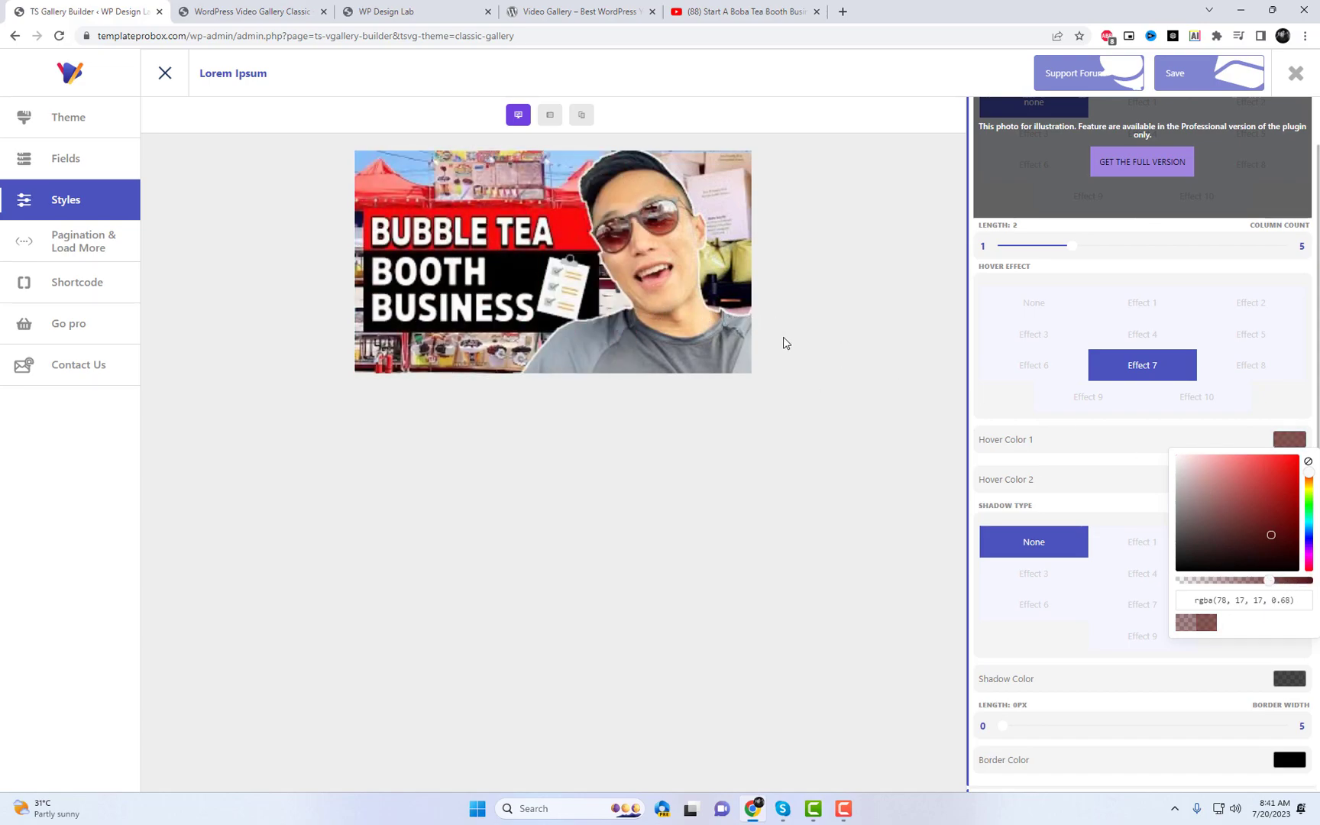
left_click(1254, 501)
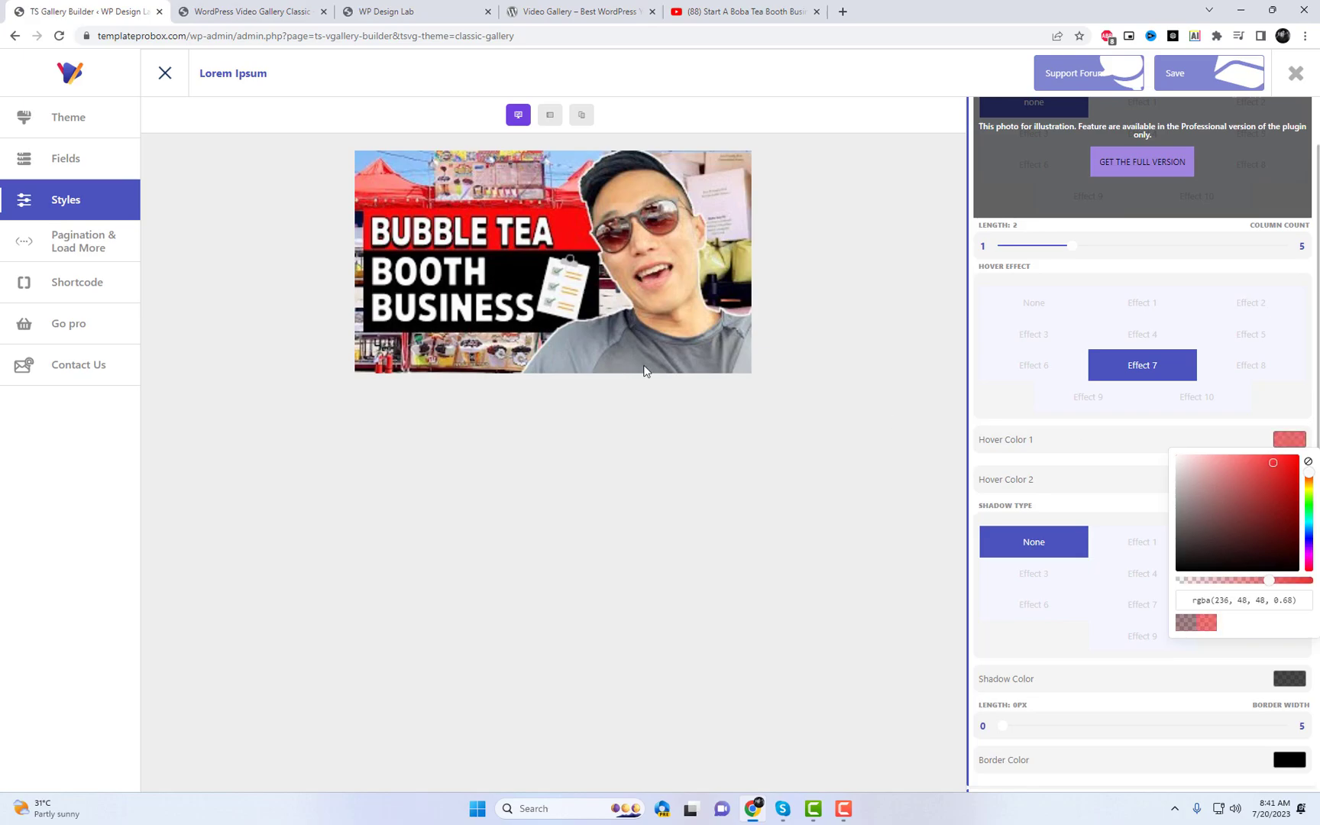
left_click(745, 495)
In the title style options, set the font family to Cabin Sketch and the font size to 20px.
scroll(1149, 616, "down", 3)
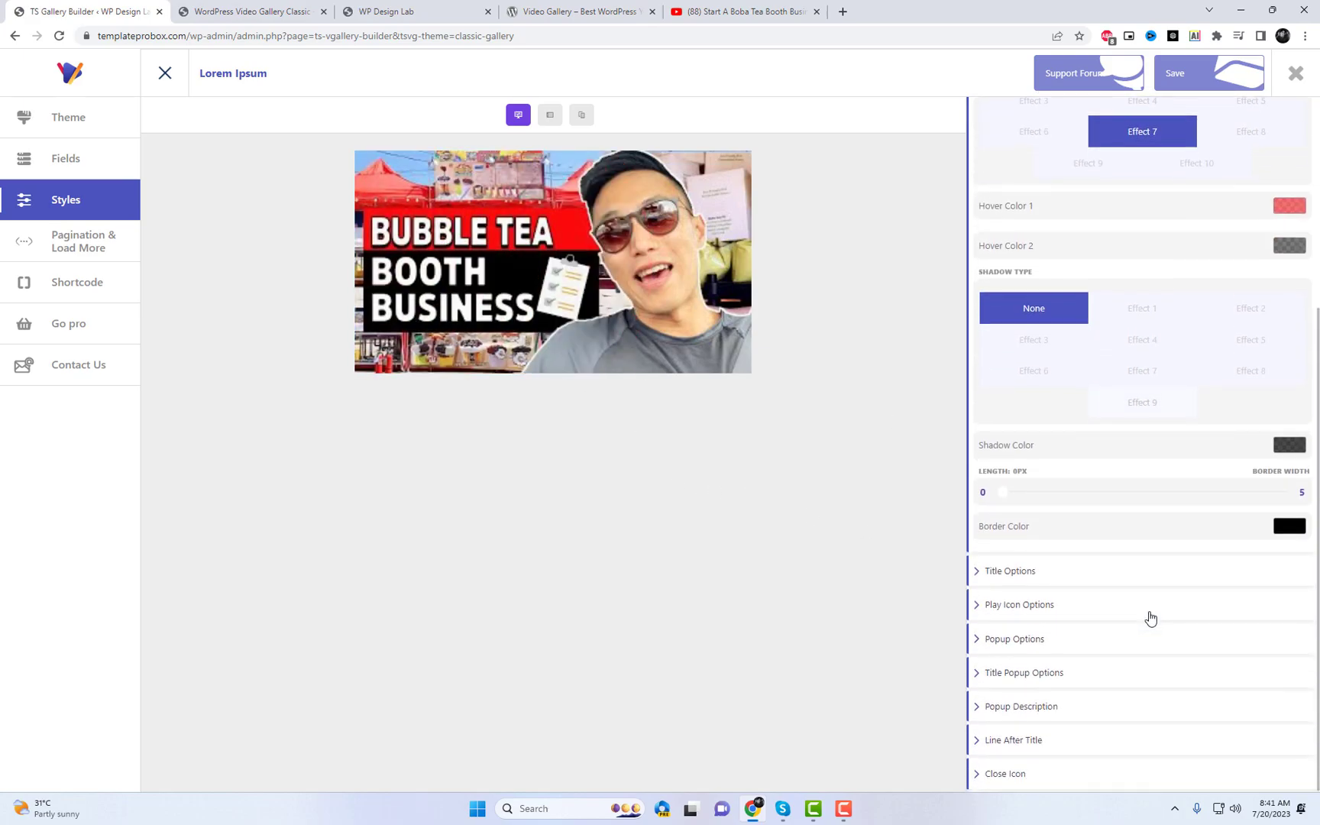
left_click(1057, 573)
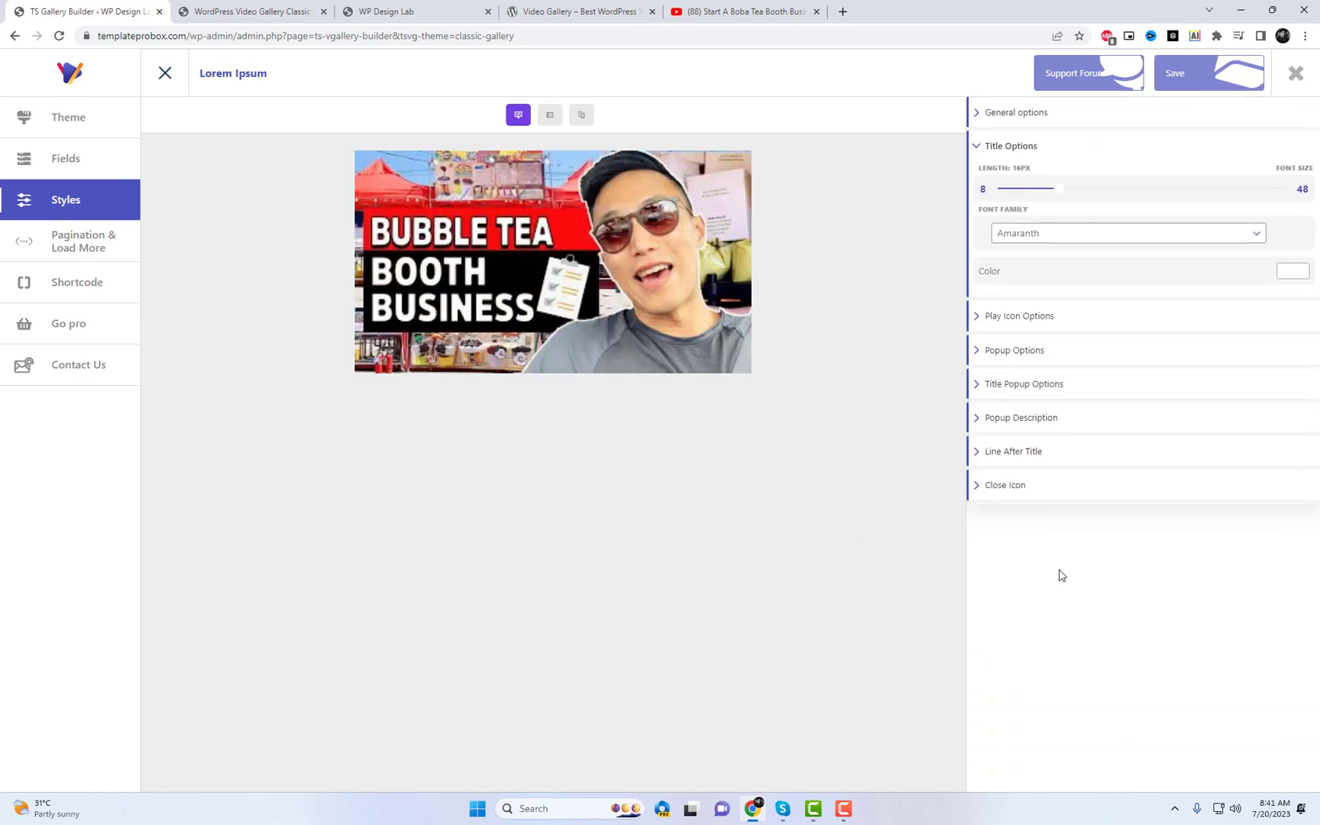
left_click(1049, 236)
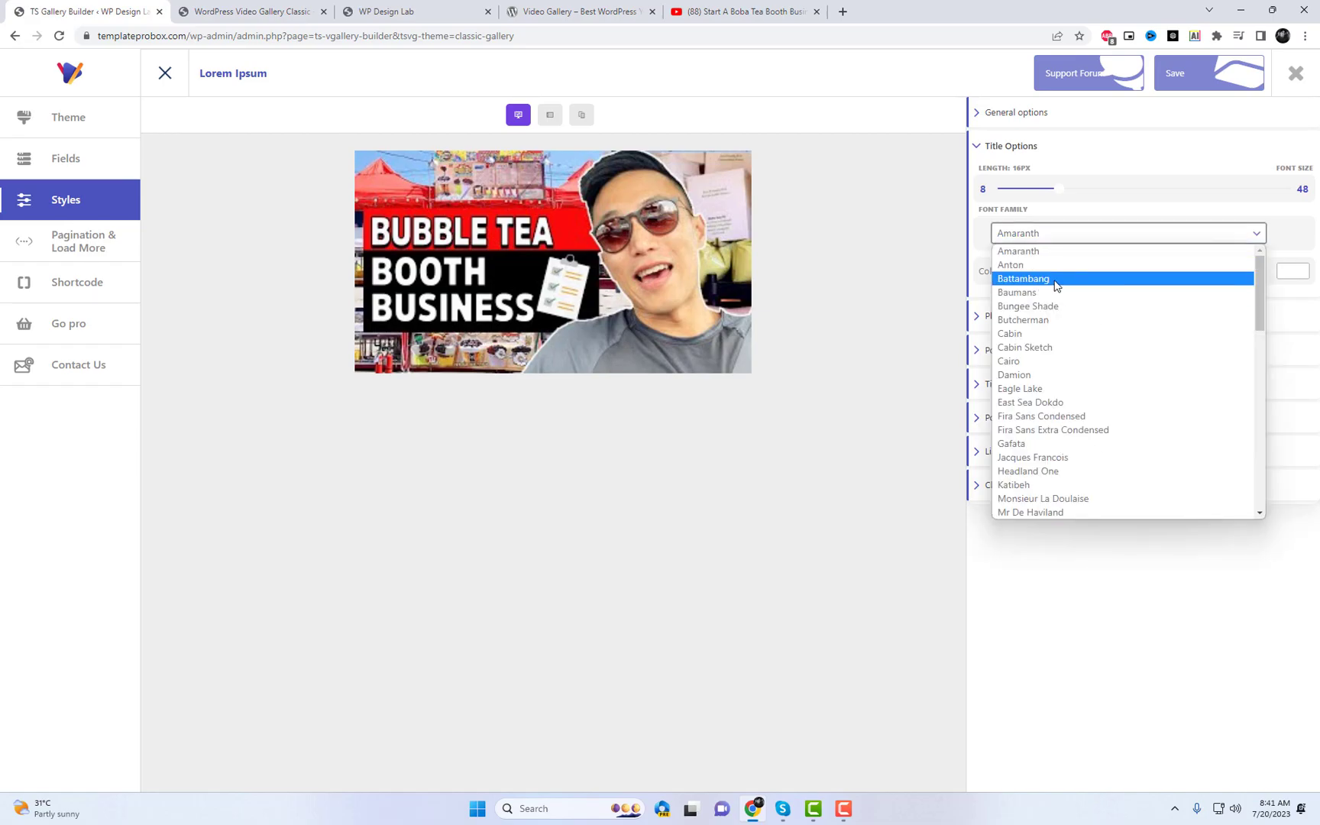
left_click(1043, 348)
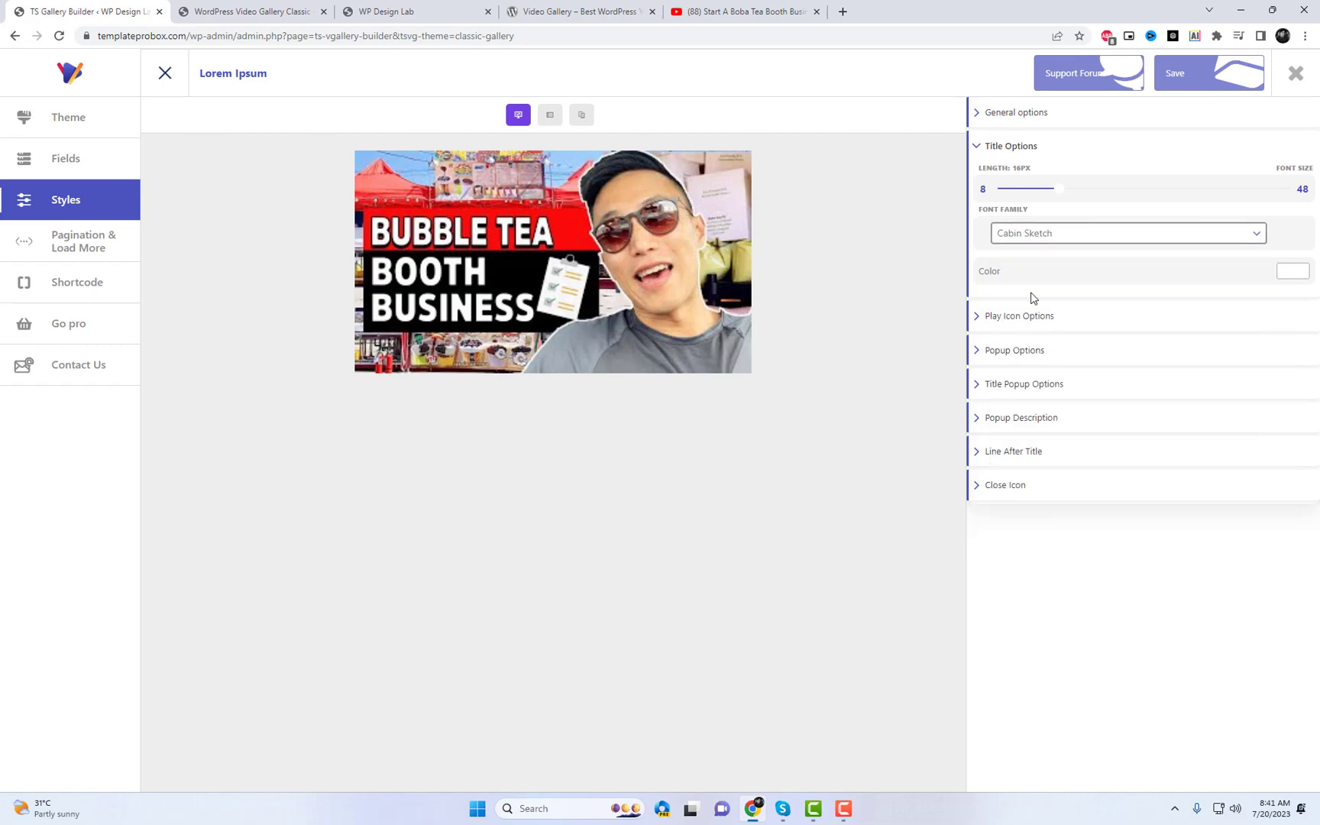
left_click_drag(1058, 194, 1089, 193)
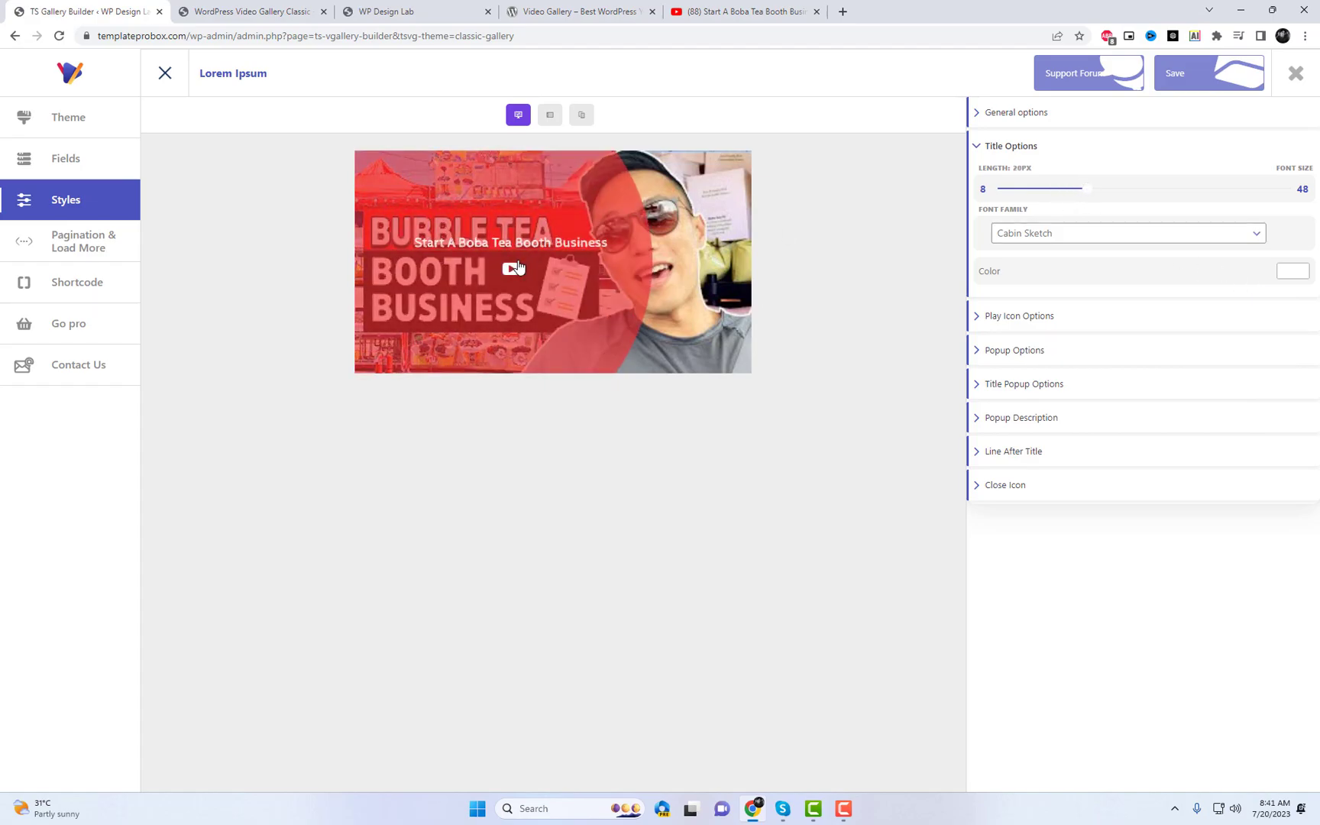
Try the Gafata font for the video title, and settle on Prociono as its font family.
left_click(1035, 242)
left_click(1036, 443)
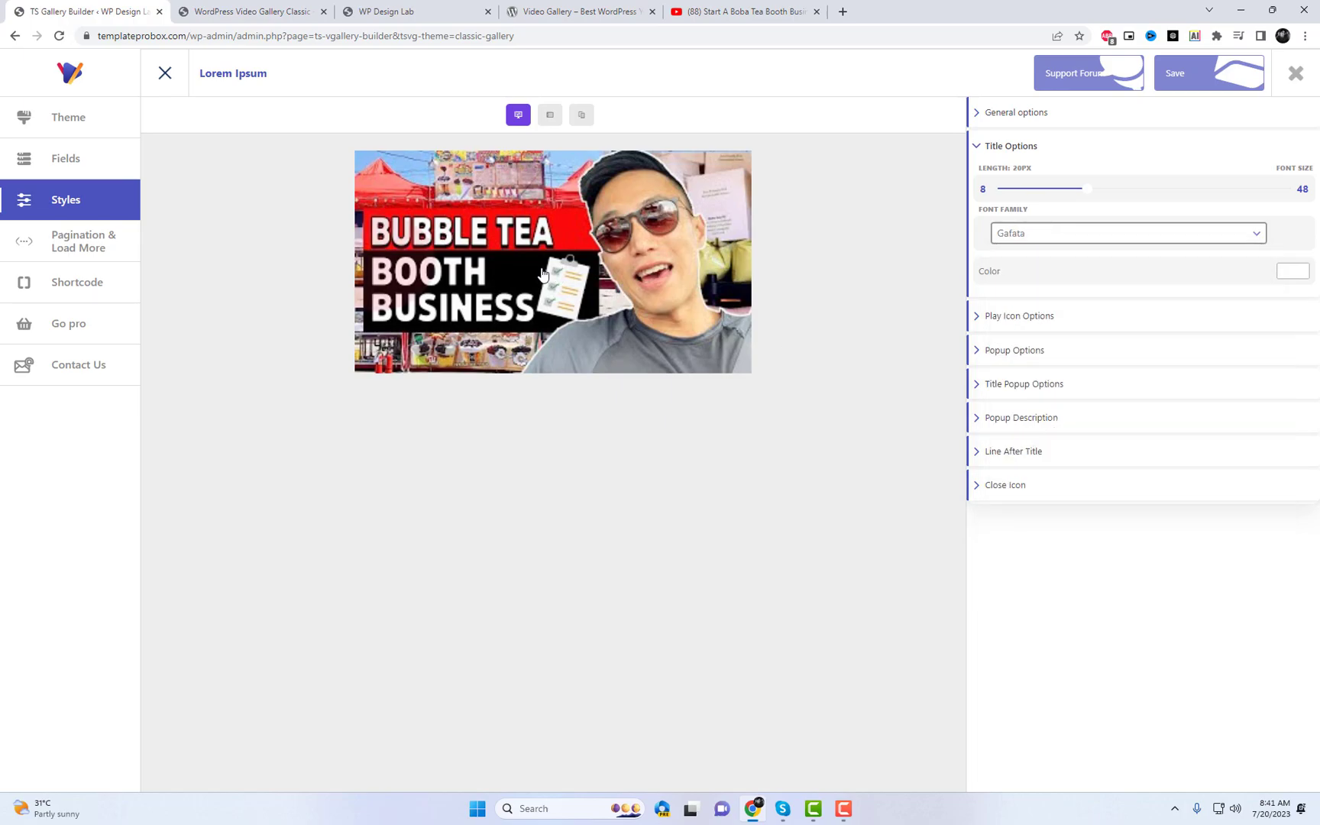
left_click(1033, 235)
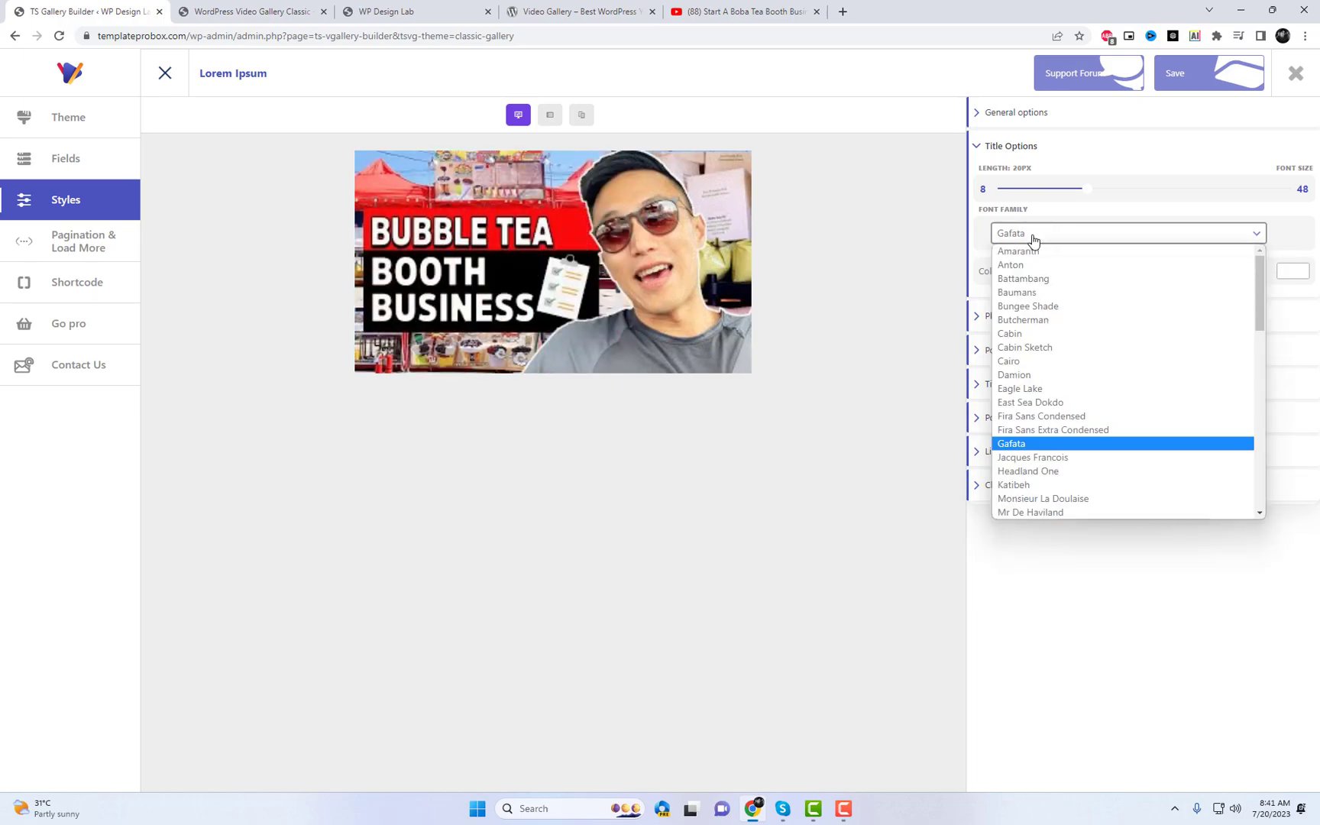
scroll(1039, 403, "down", 5)
left_click(1035, 374)
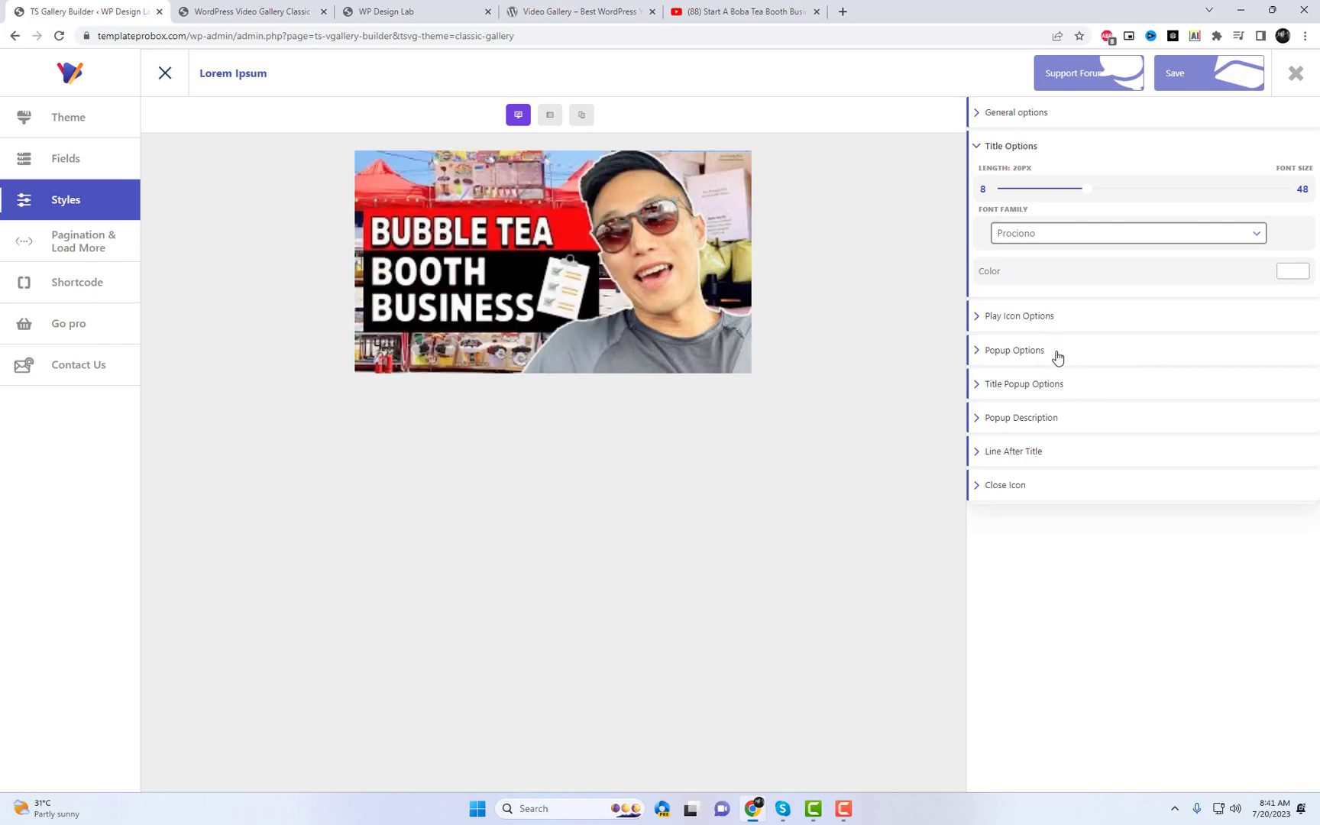
Change the play icon to the Font Awesome Youtube icon.
left_click(1073, 324)
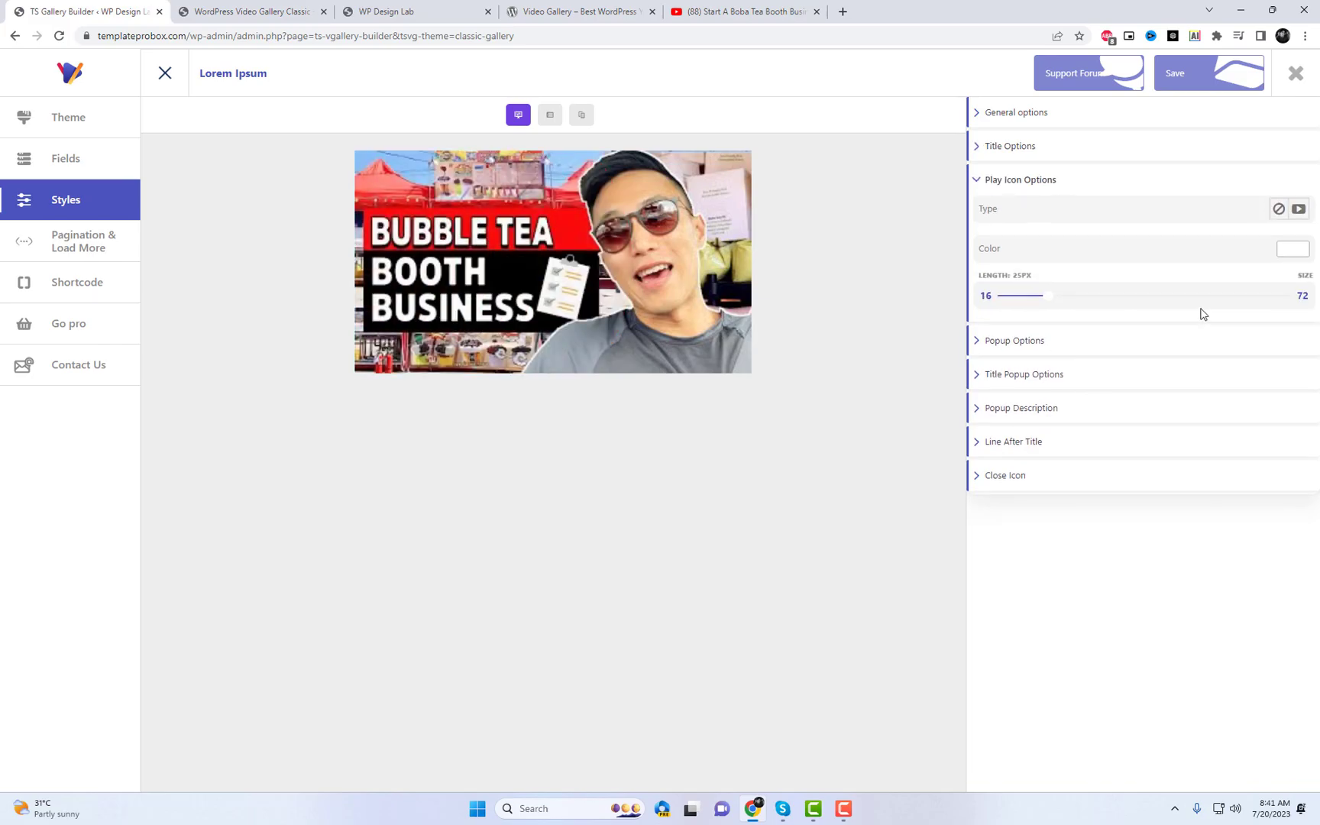
left_click(1298, 209)
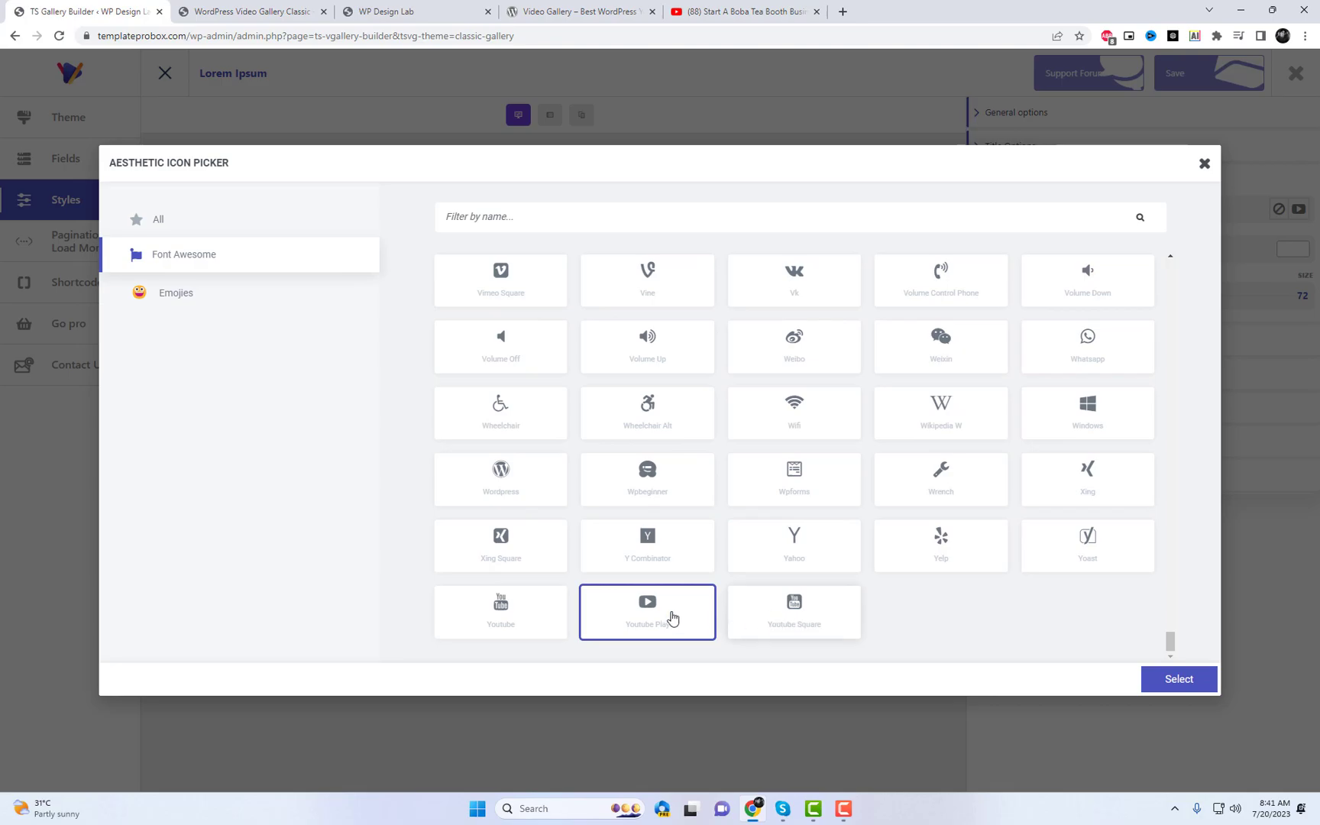
left_click(535, 604)
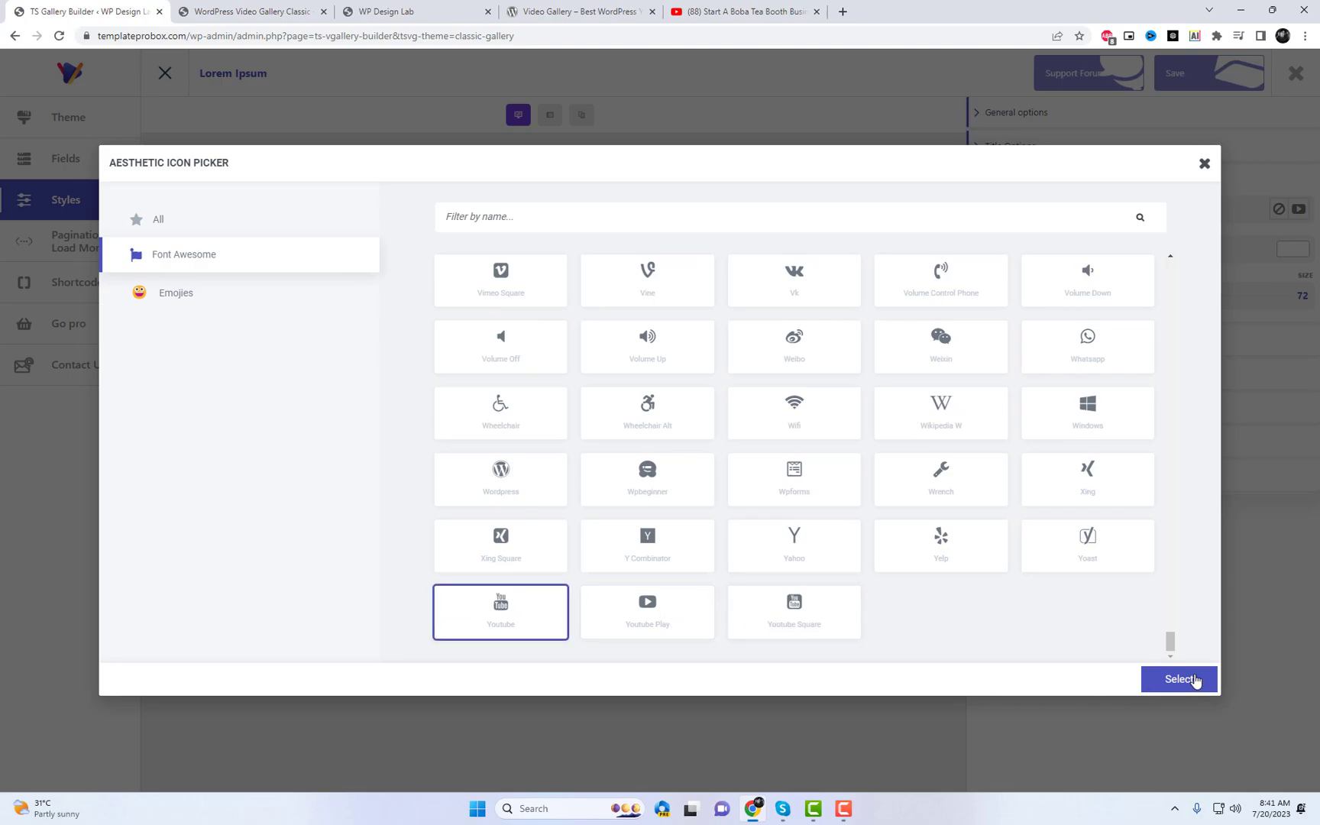
left_click(1195, 679)
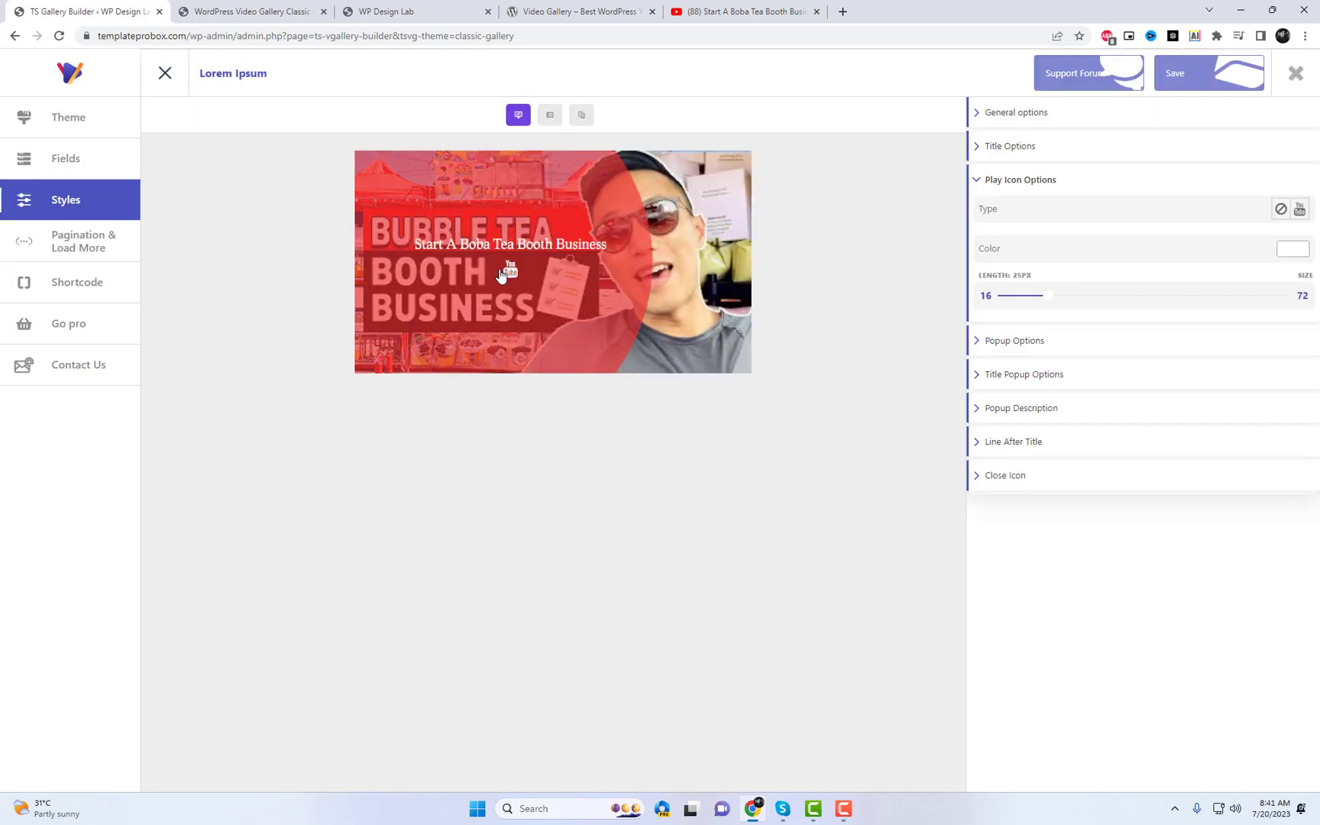
Set the popup title's font size to 20px and preview the video popup.
left_click(1078, 382)
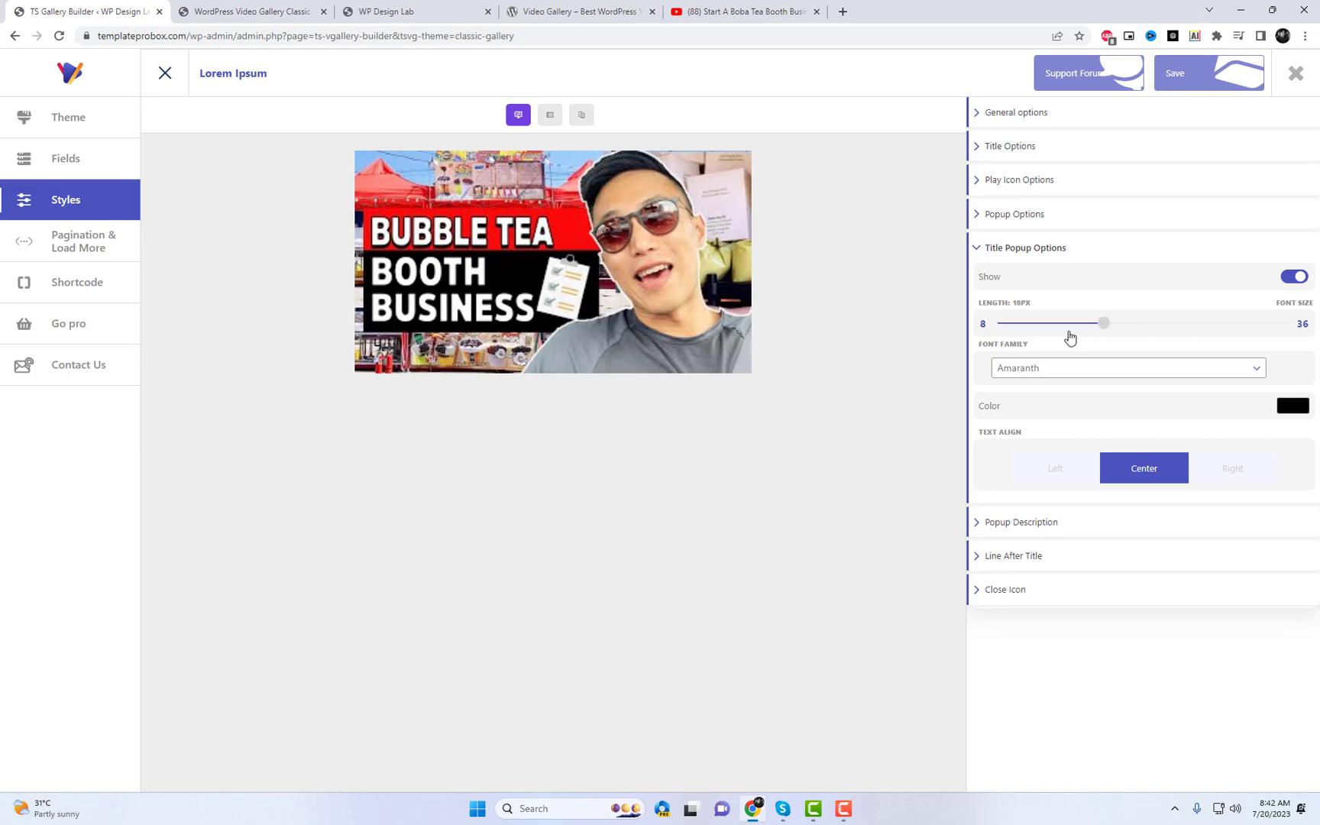
left_click(657, 343)
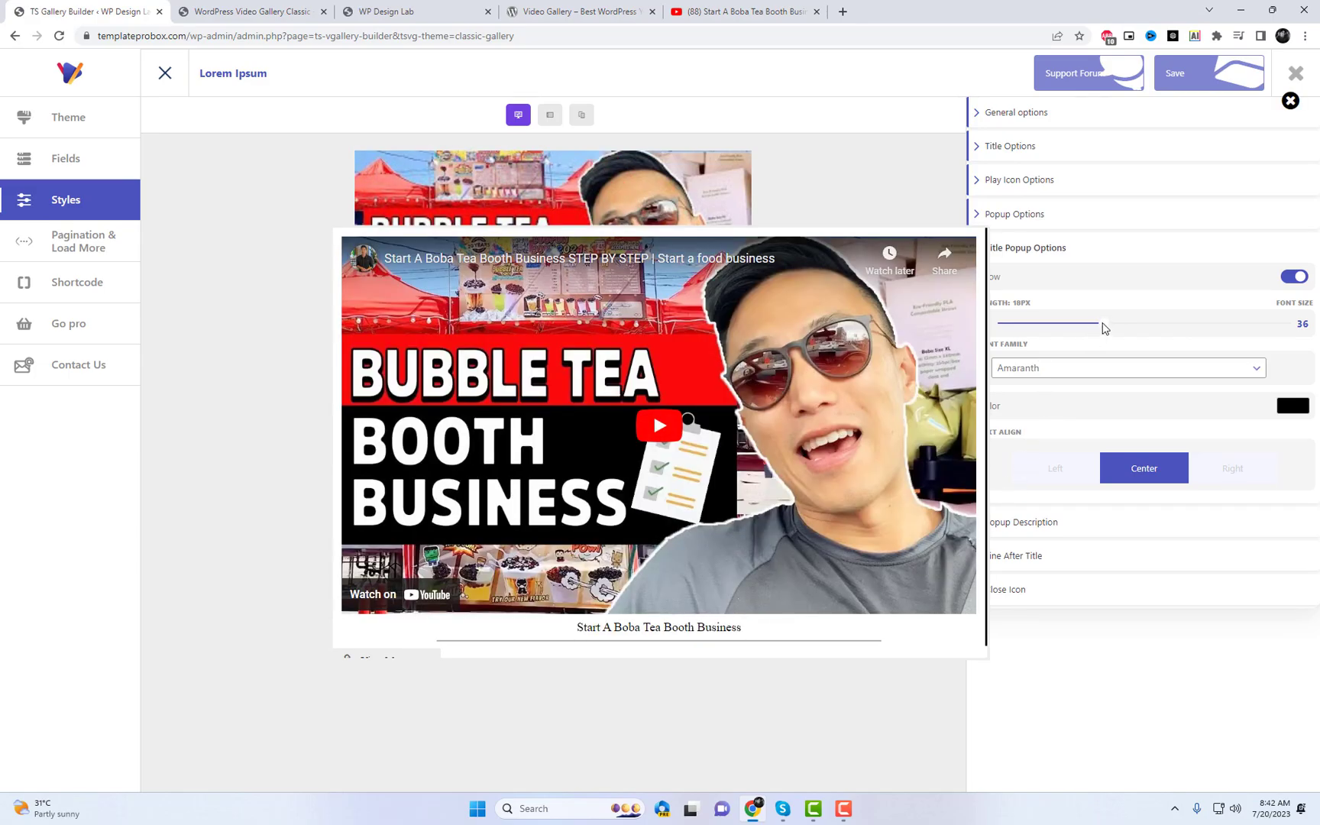
left_click(1079, 348)
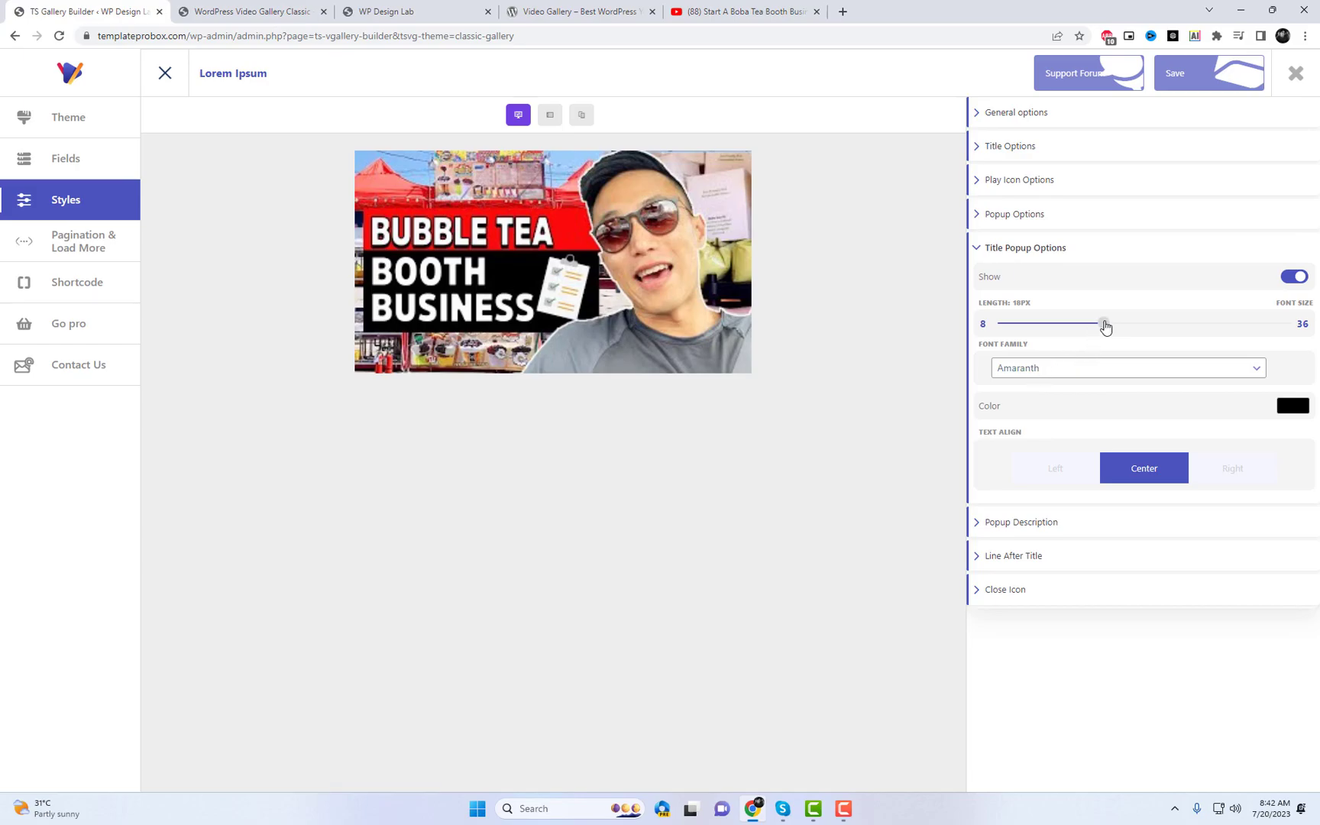
left_click(655, 355)
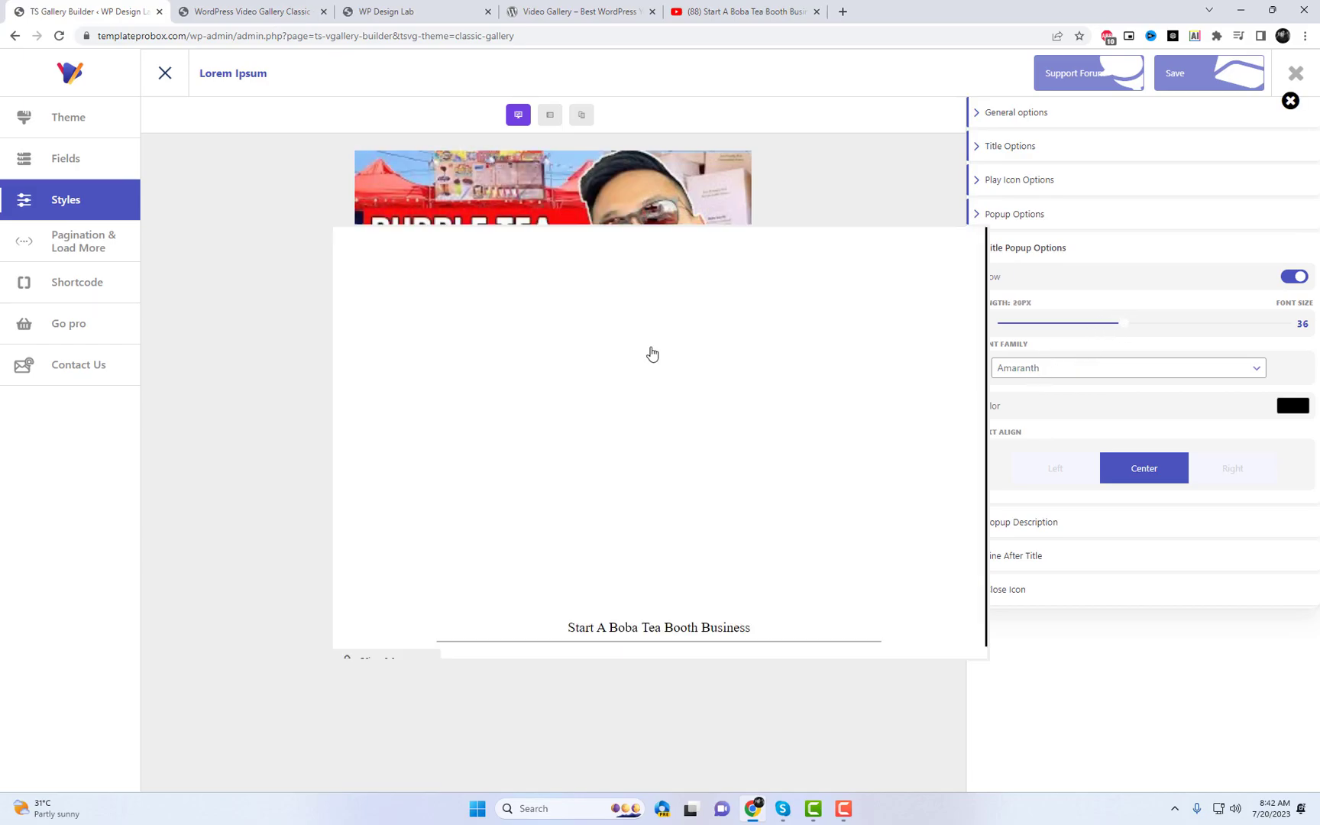
scroll(687, 566, "down", 1)
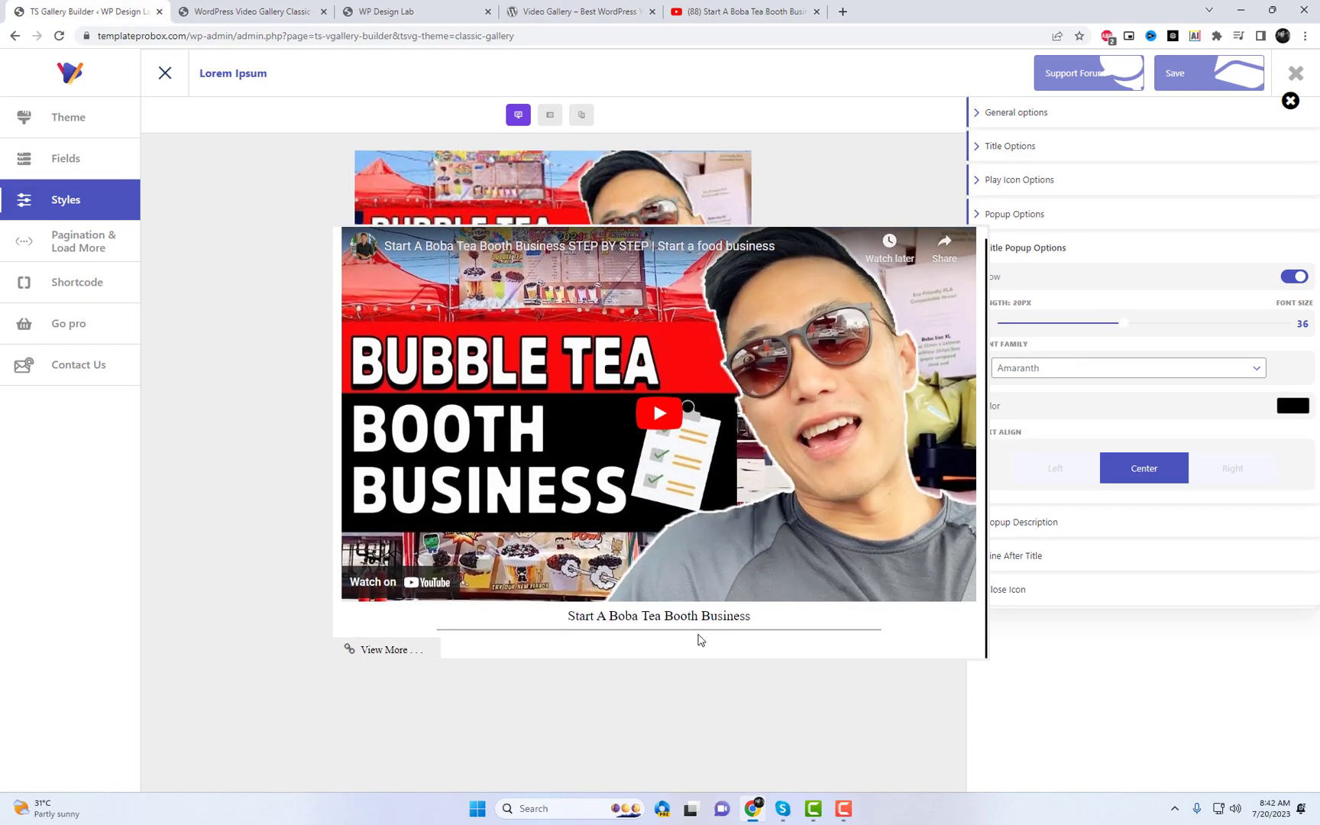
Close the popup preview, left-align the popup title, and set the line after the title to the Dashed style.
left_click(752, 718)
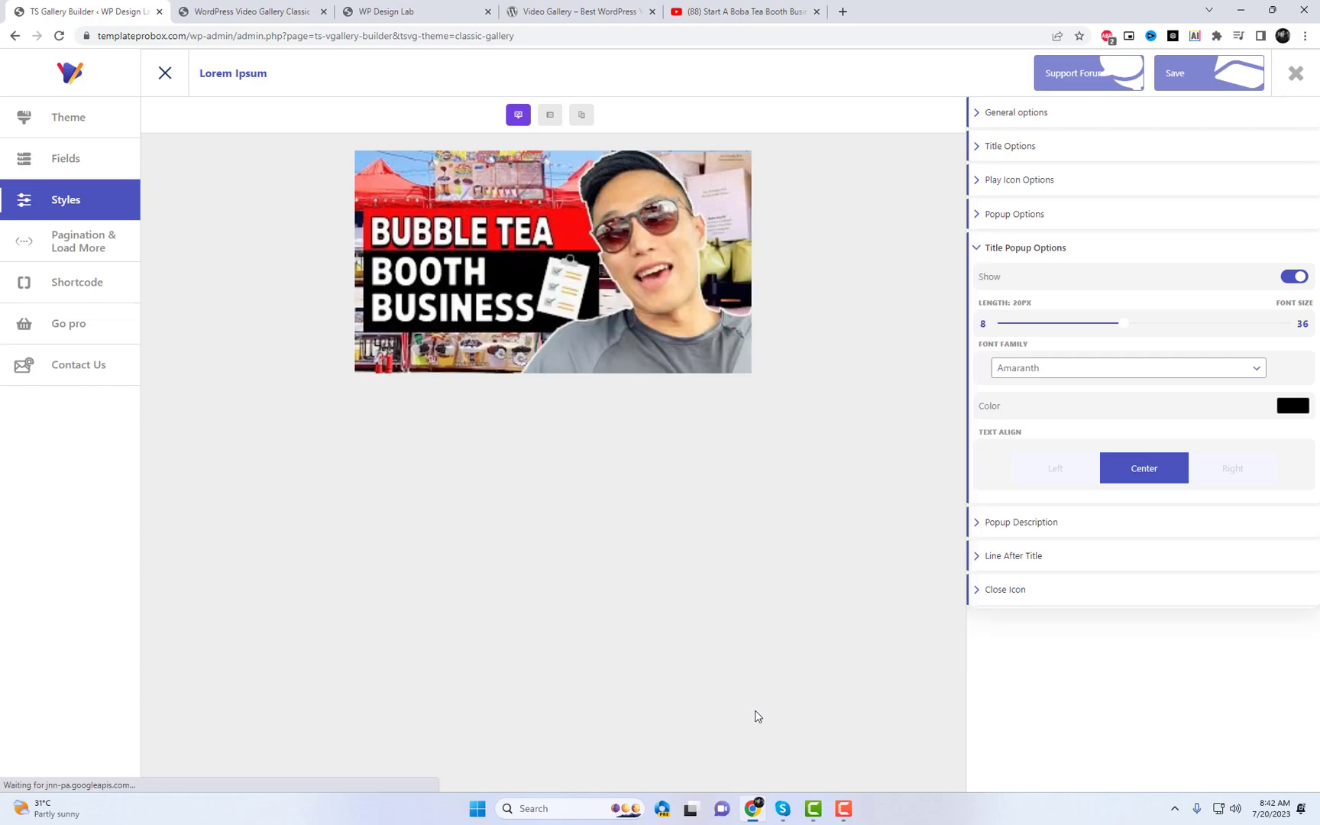
left_click(1078, 479)
left_click(1082, 524)
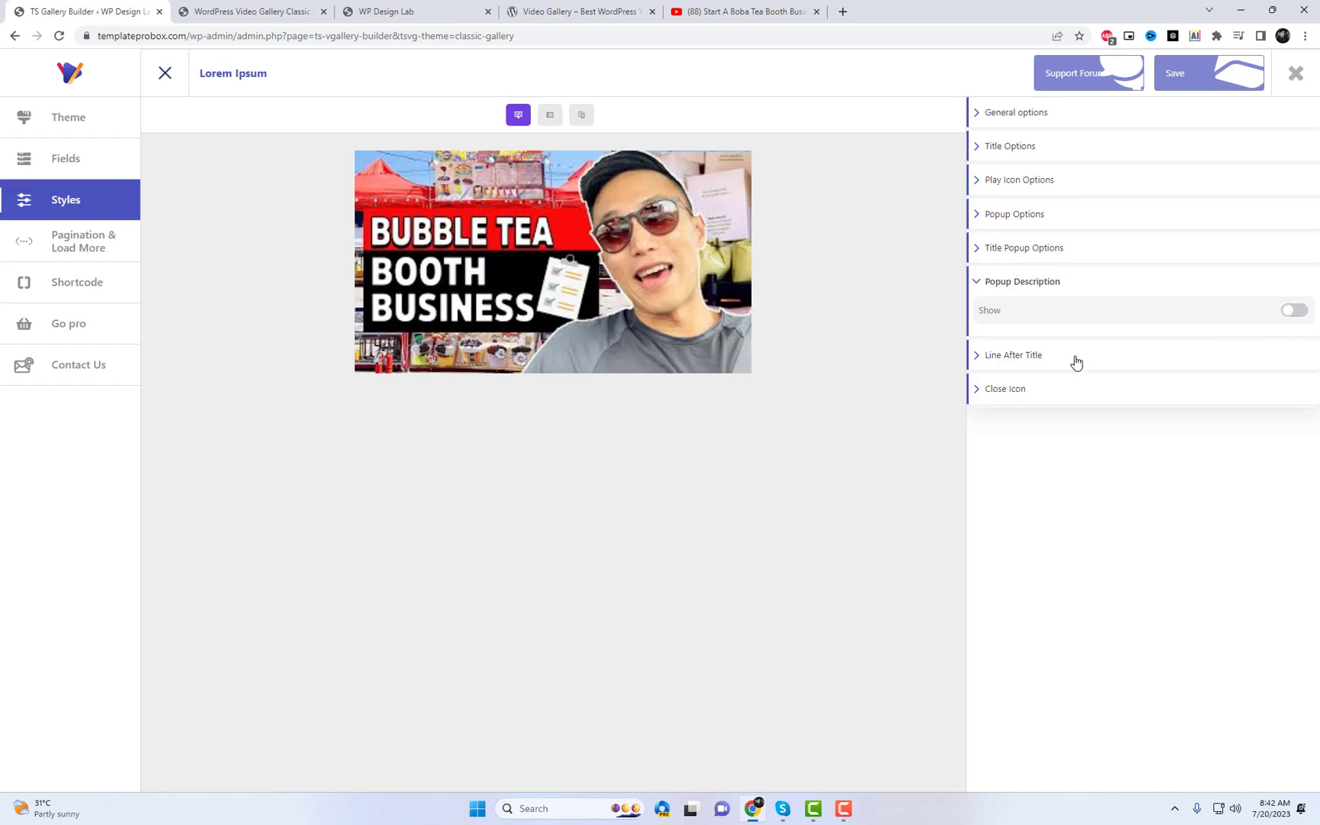
left_click(1076, 357)
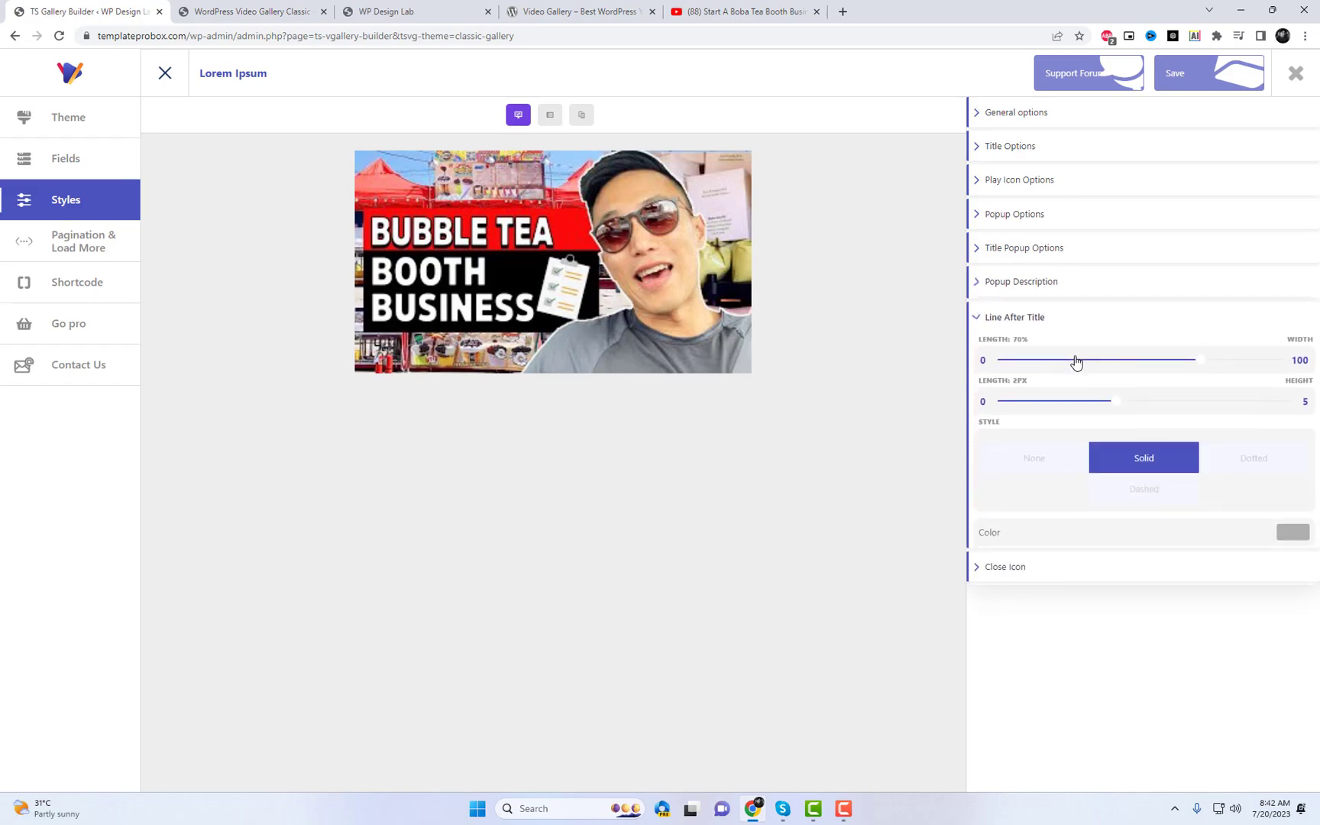
left_click(1144, 492)
Change the popup close icon's color to dark red #2f0808 and preview the video popup.
left_click(1079, 582)
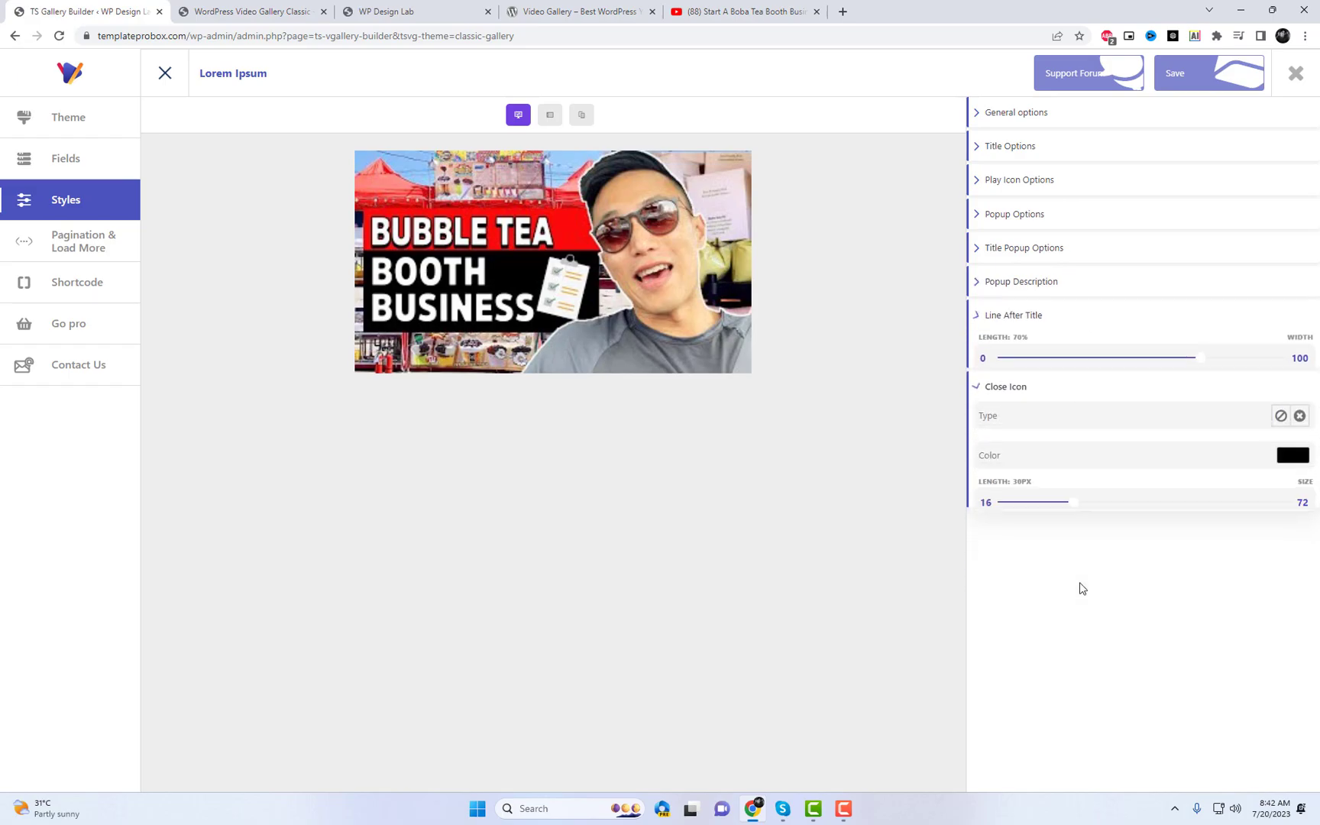
left_click(1296, 425)
left_click(1260, 481)
left_click(1275, 462)
left_click(1276, 504)
left_click_drag(1278, 509, 1278, 534)
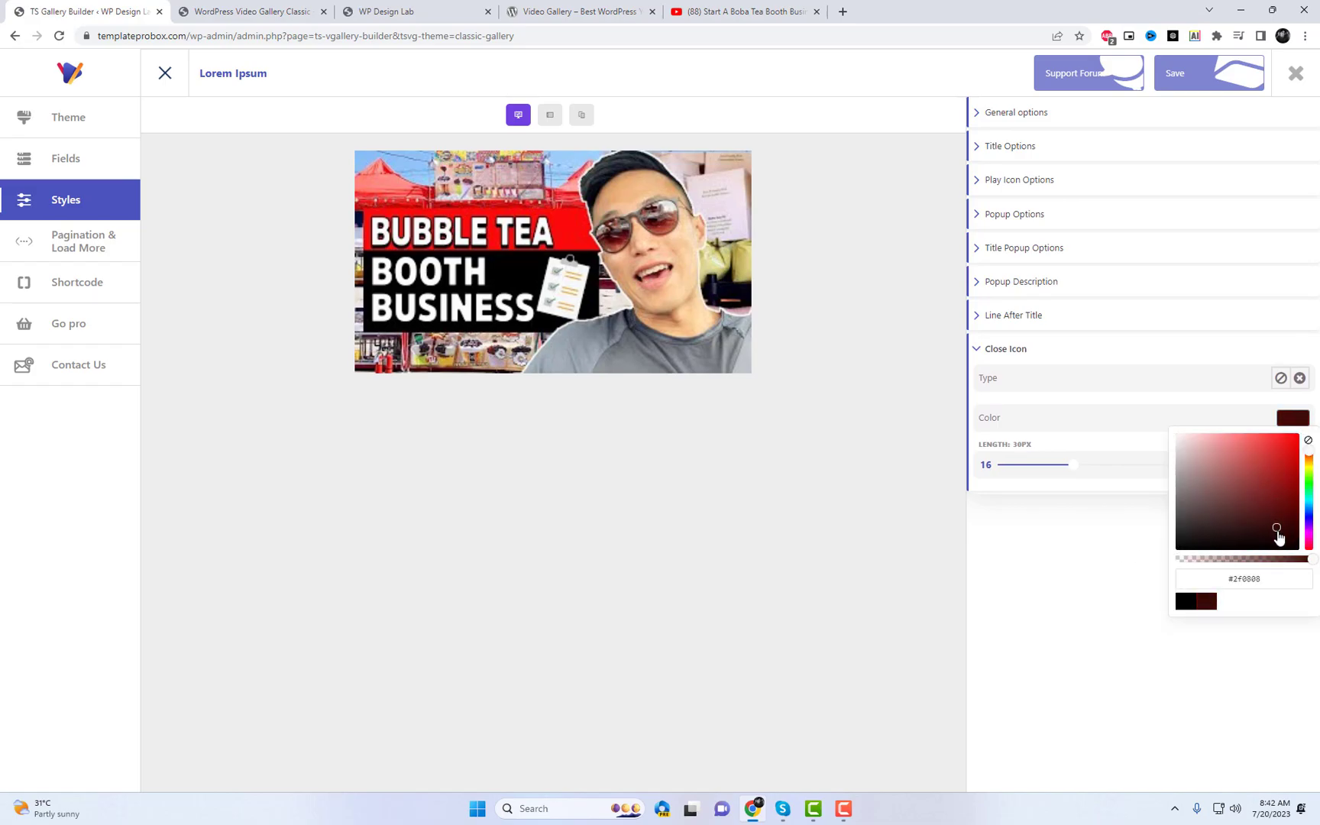
left_click(1044, 601)
left_click(558, 301)
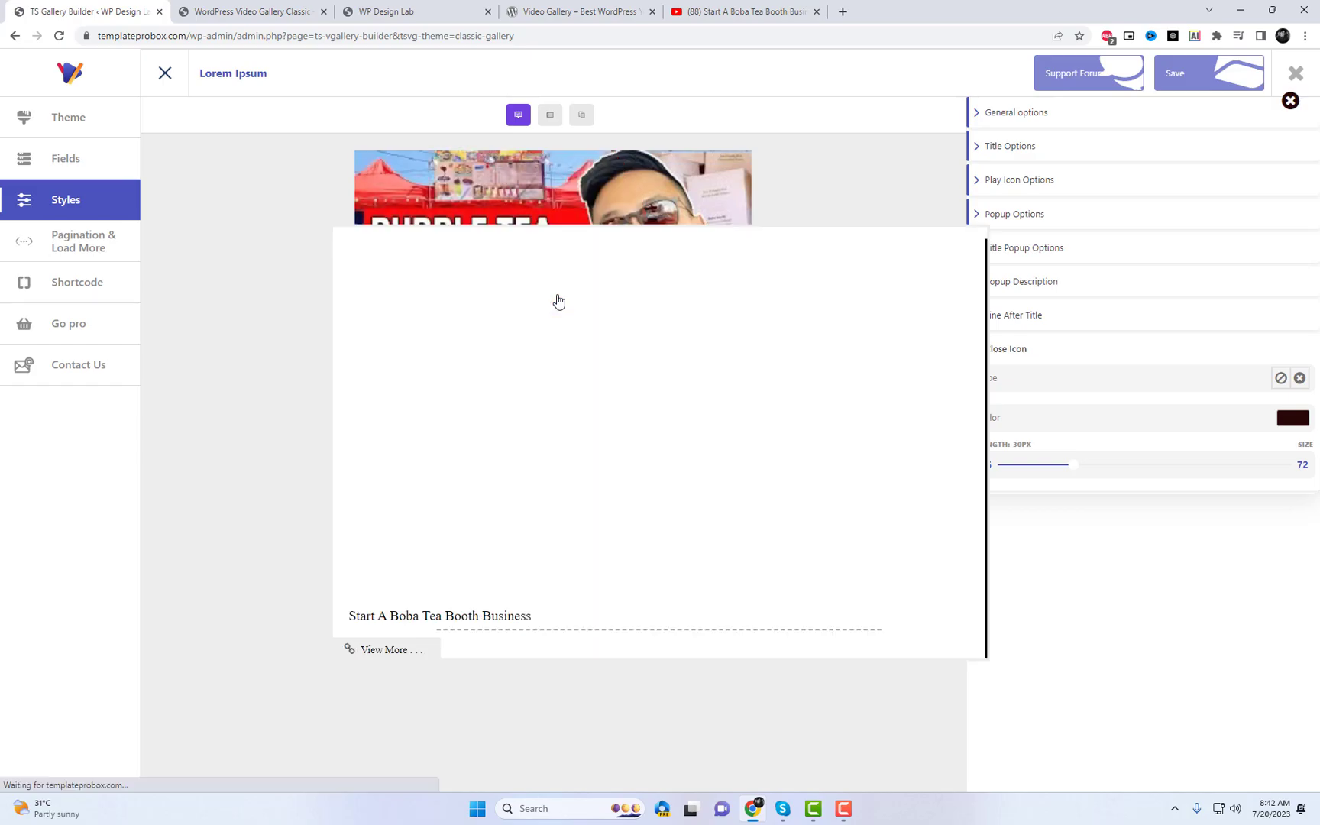
left_click(1290, 101)
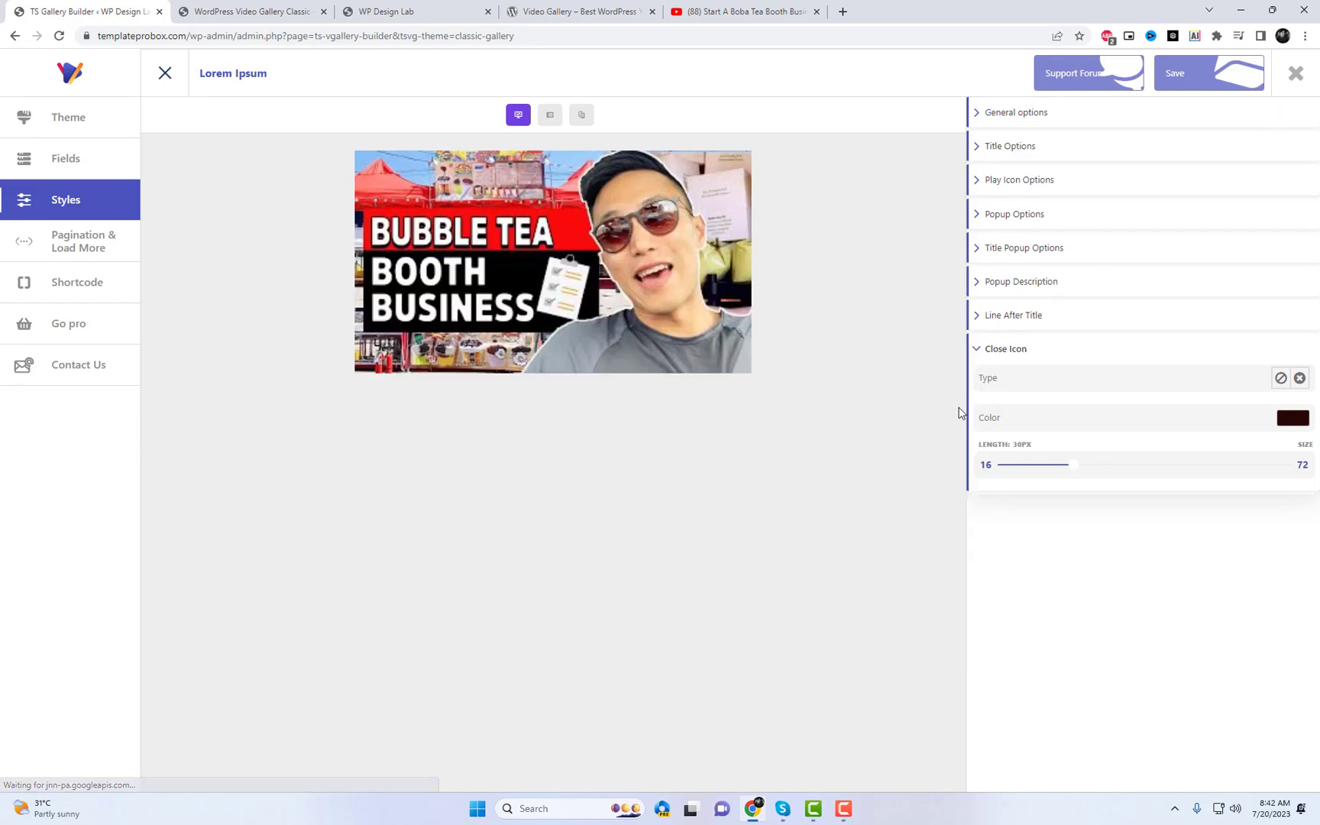
Duplicate the Start A Boba Tea Booth Business video entry nine times so the gallery holds ten videos.
left_click(65, 162)
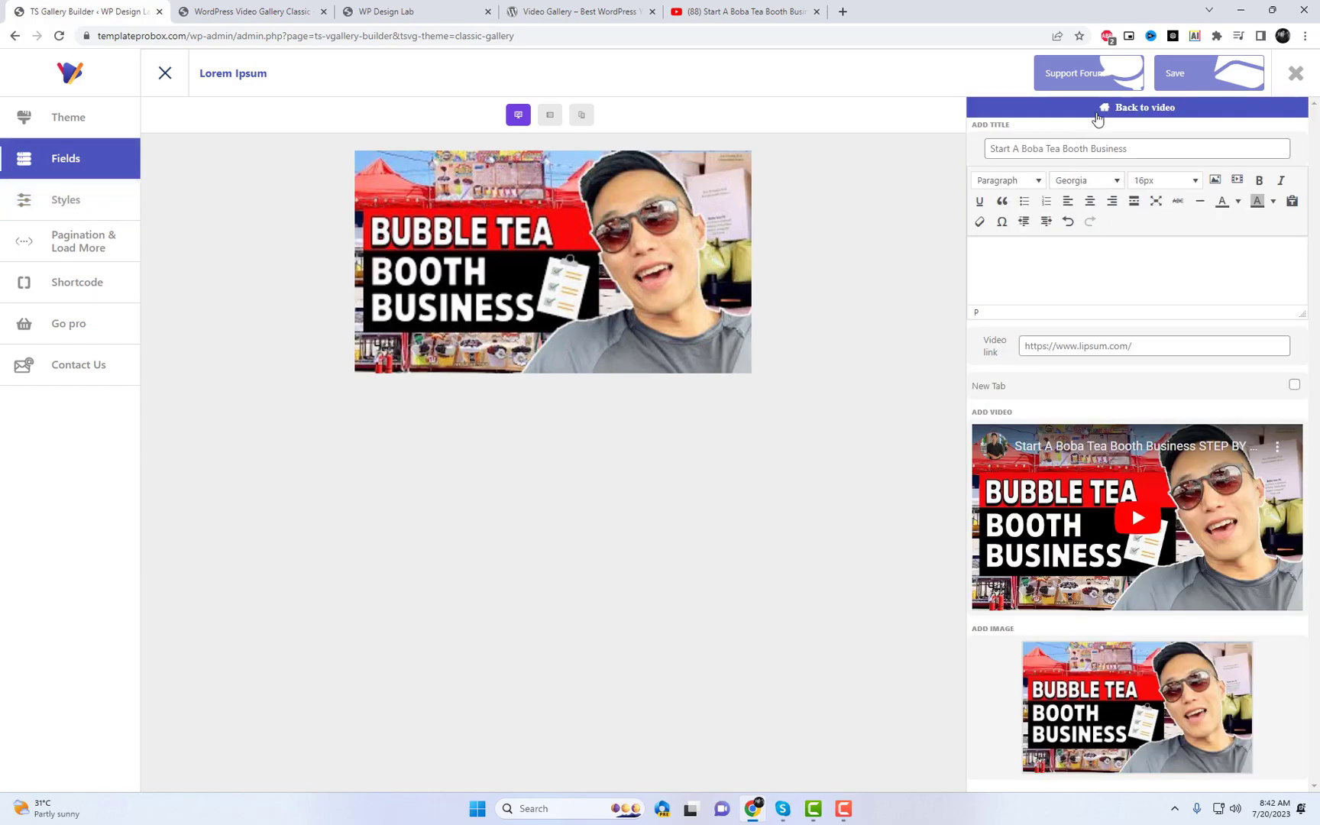
left_click(1100, 108)
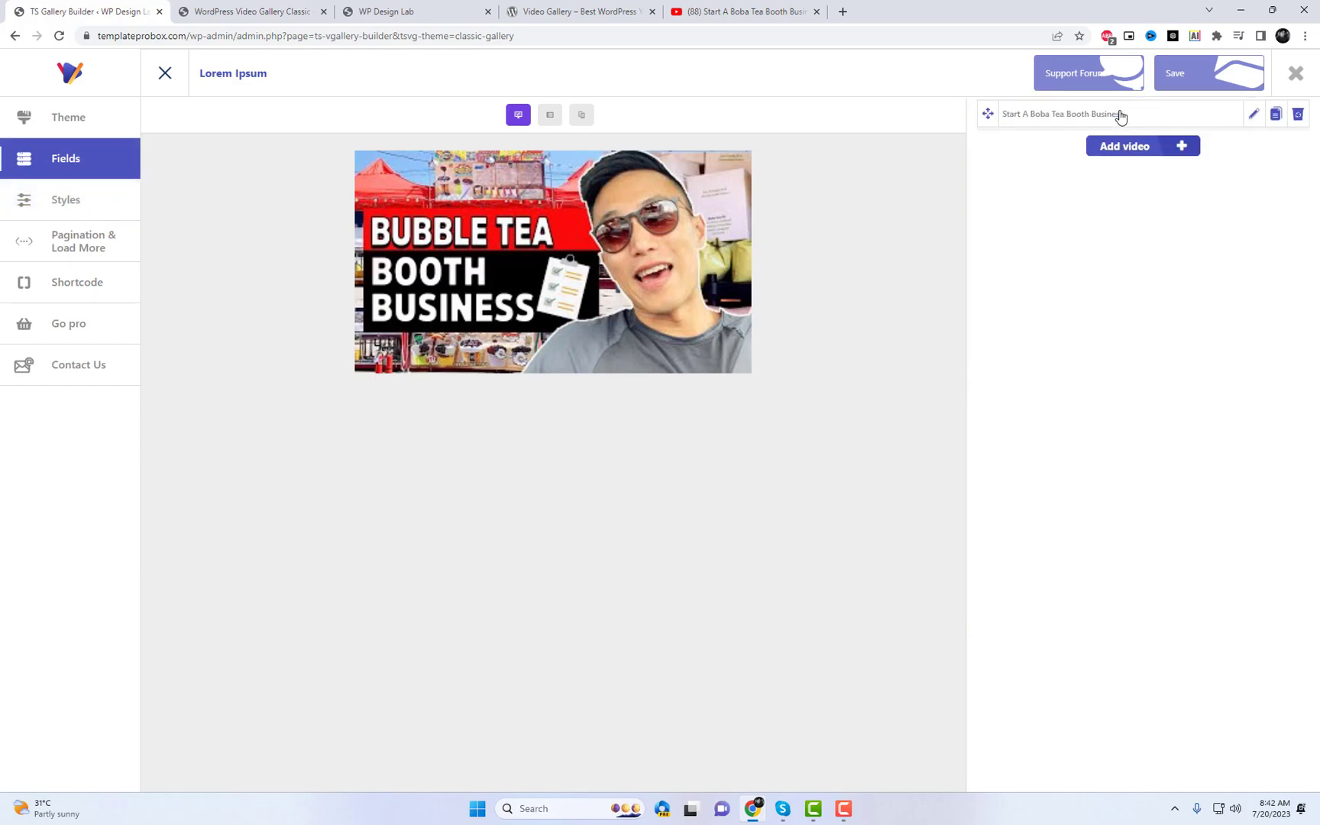
left_click(1276, 116)
left_click(1275, 146)
left_click(1274, 177)
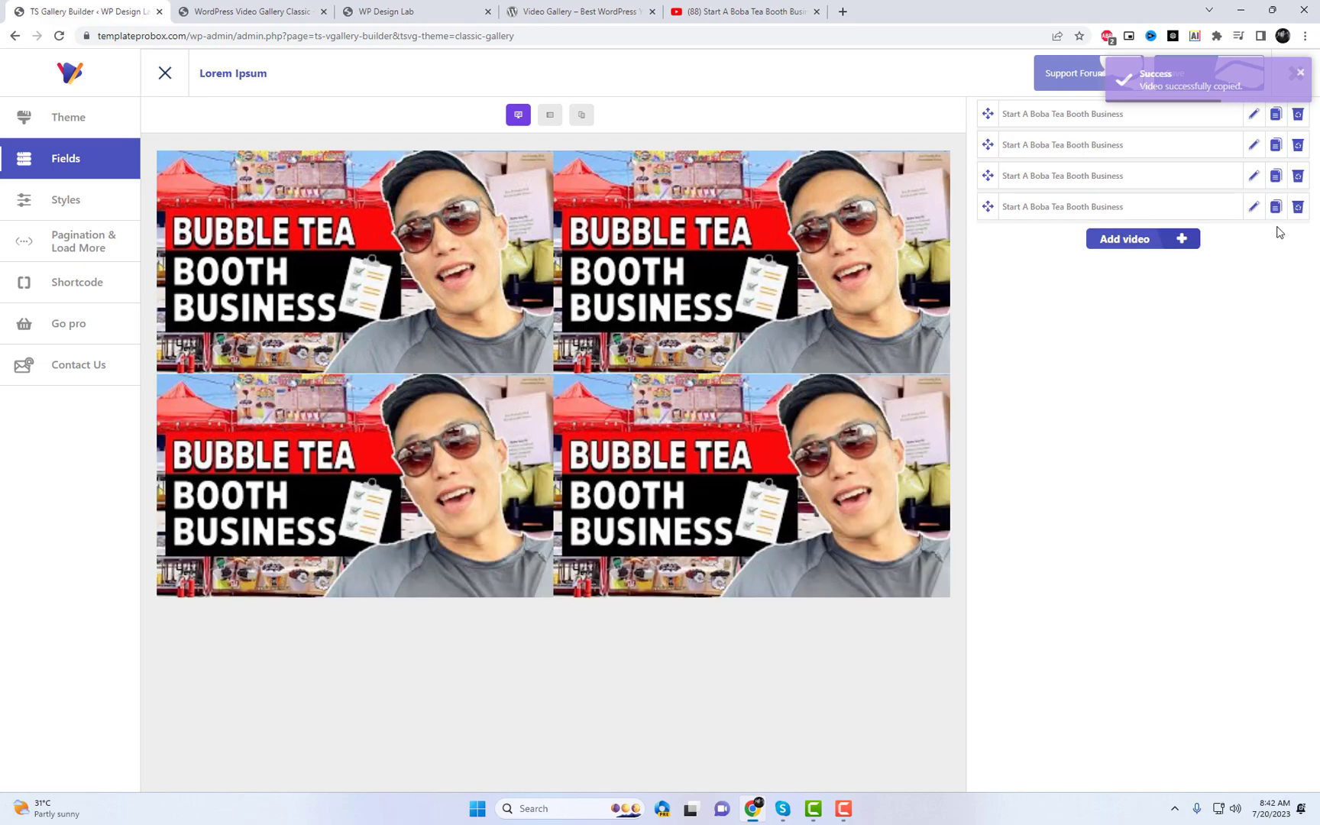
left_click(1275, 209)
left_click(1275, 240)
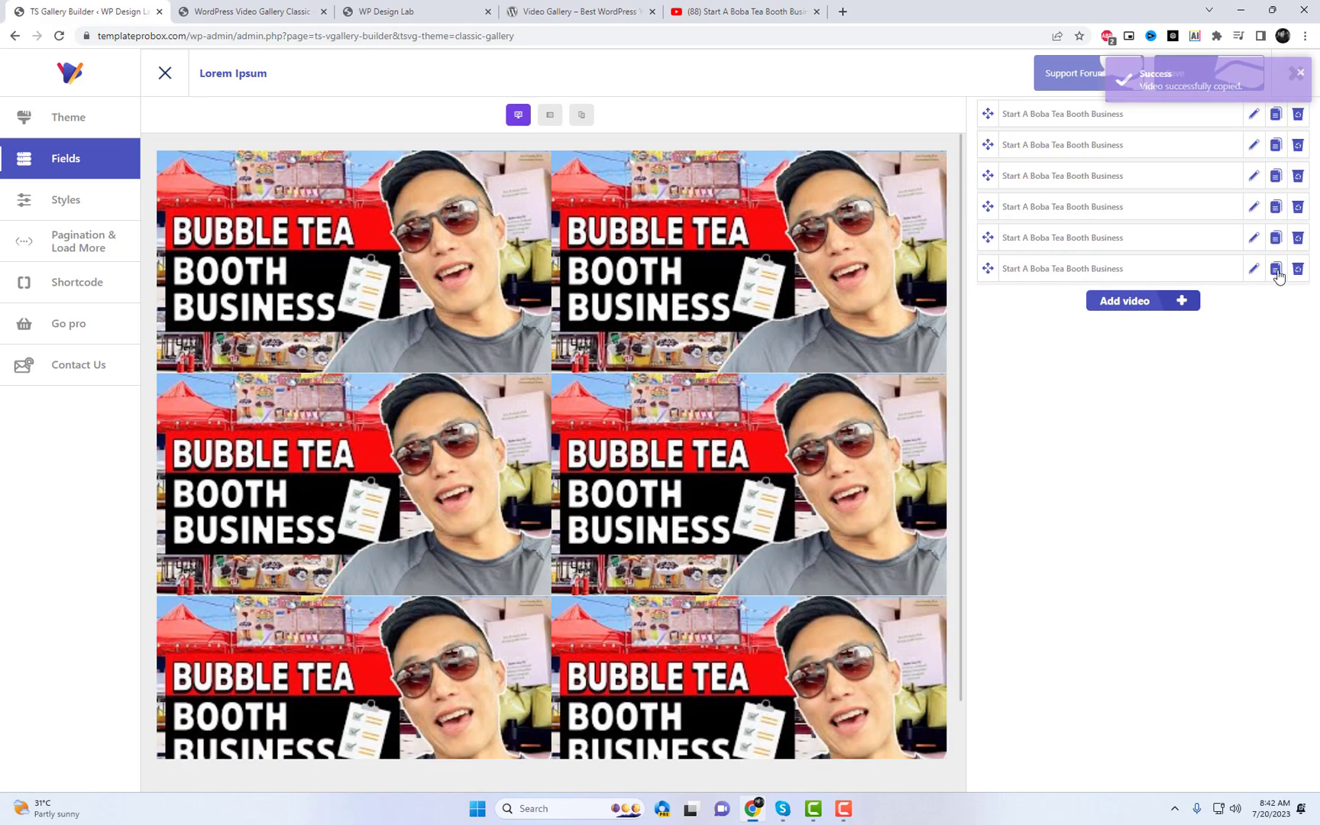
left_click(1275, 271)
left_click(1275, 302)
left_click(1275, 332)
left_click(1277, 363)
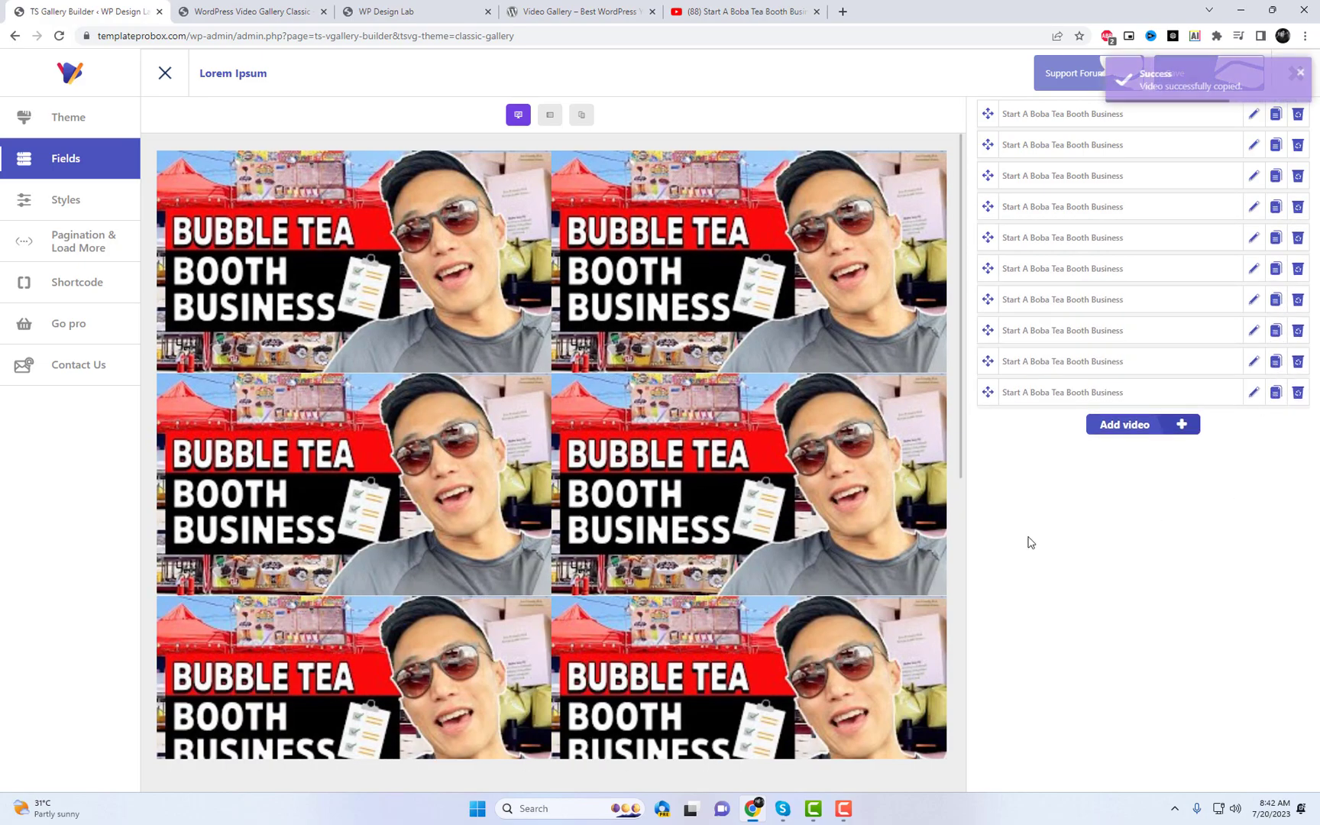
scroll(666, 436, "down", 2)
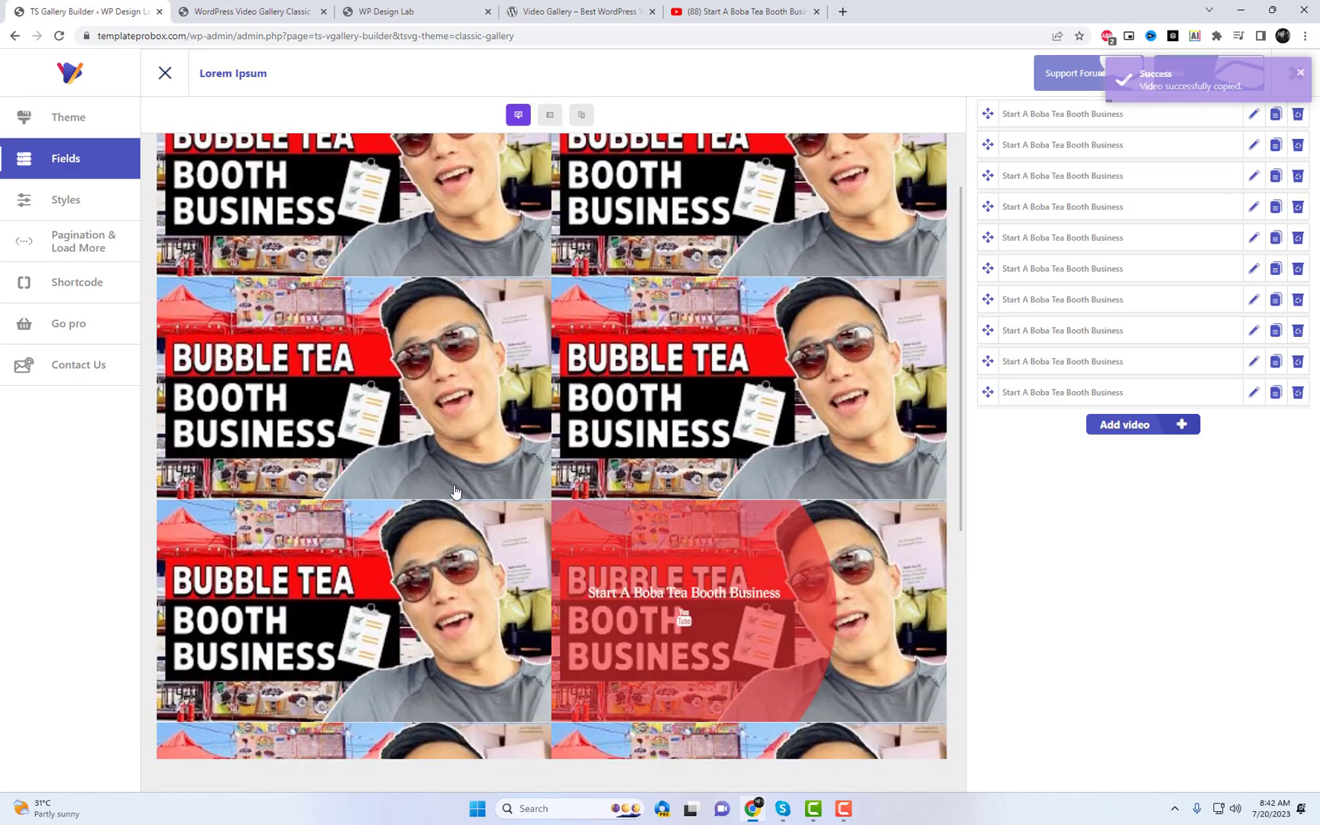
In the pagination options, set the gallery show type to load more with 8 videos per page.
left_click(85, 242)
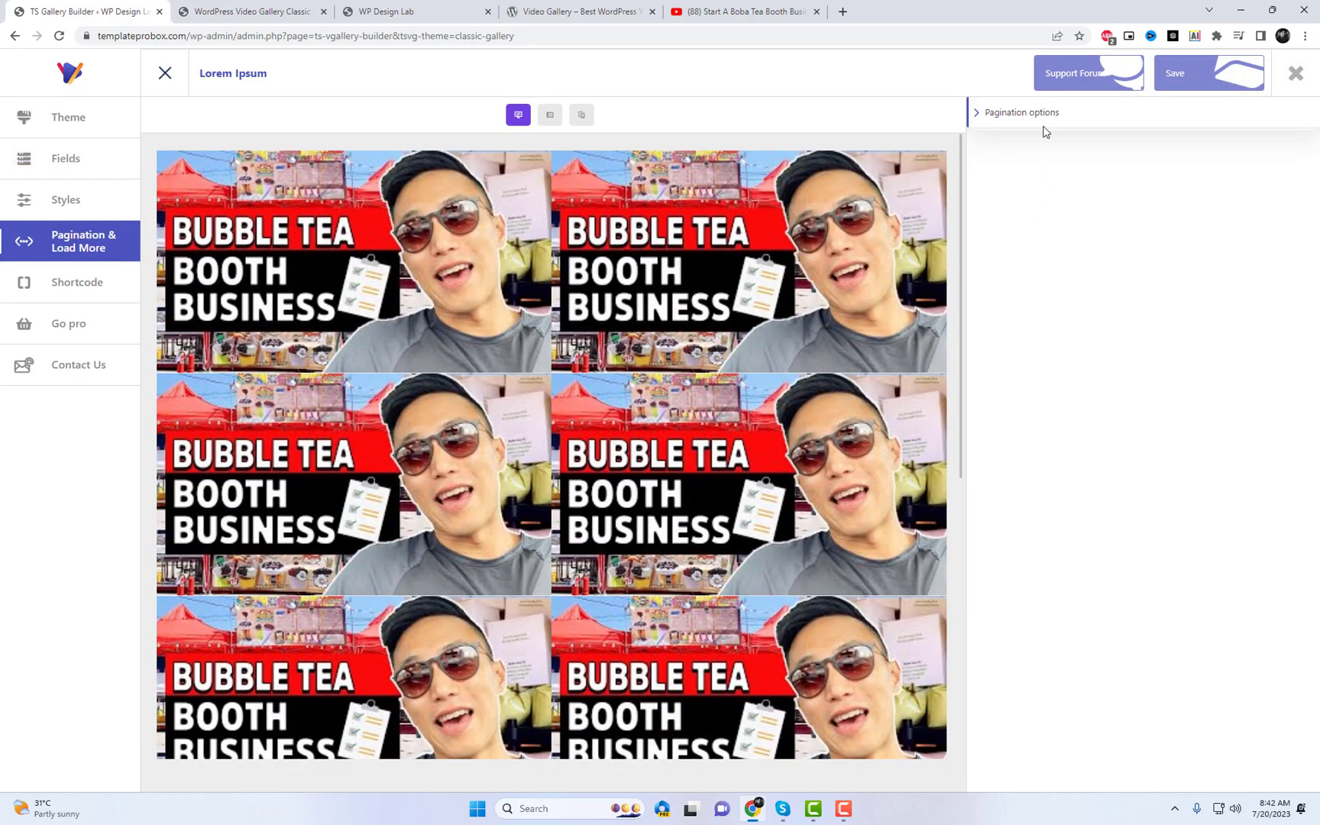
left_click(1034, 113)
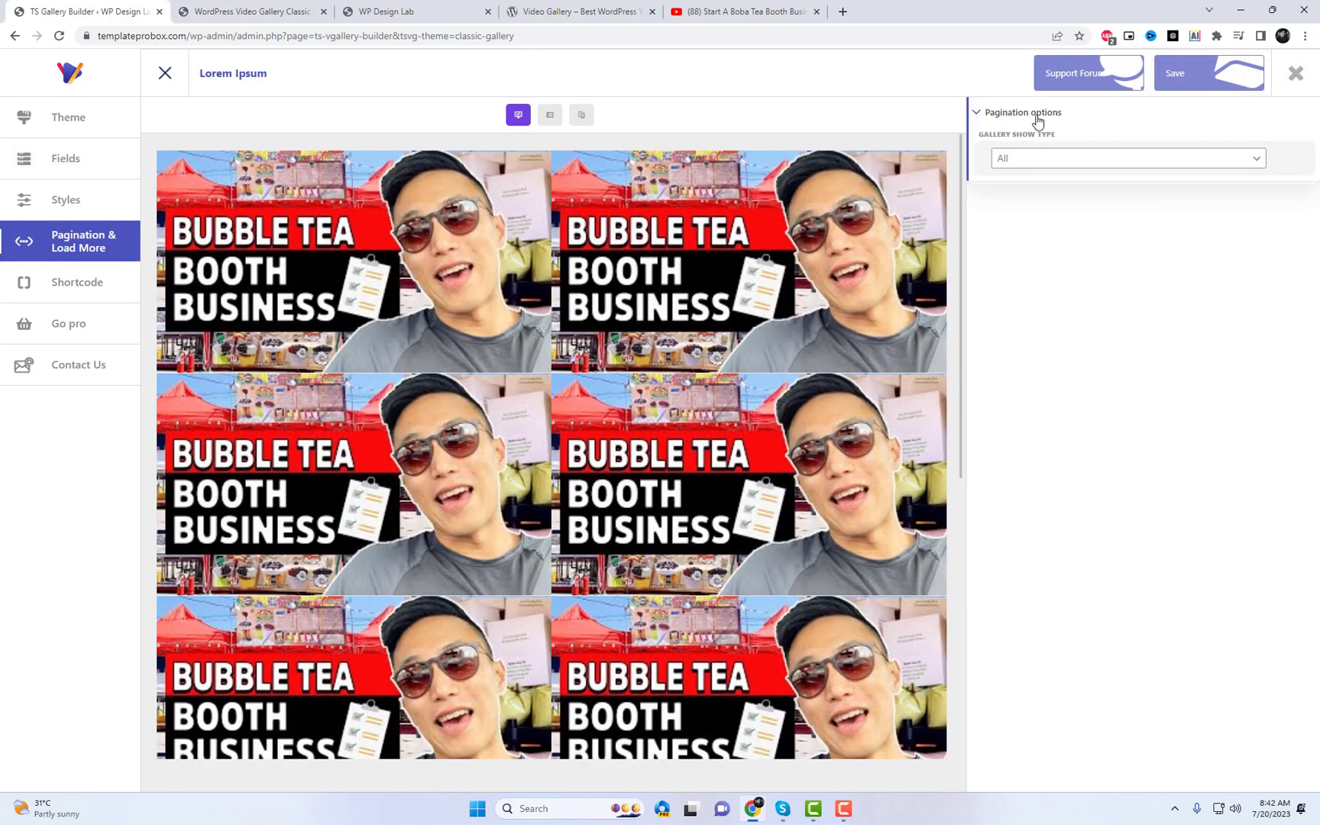
left_click(1040, 159)
left_click(1046, 203)
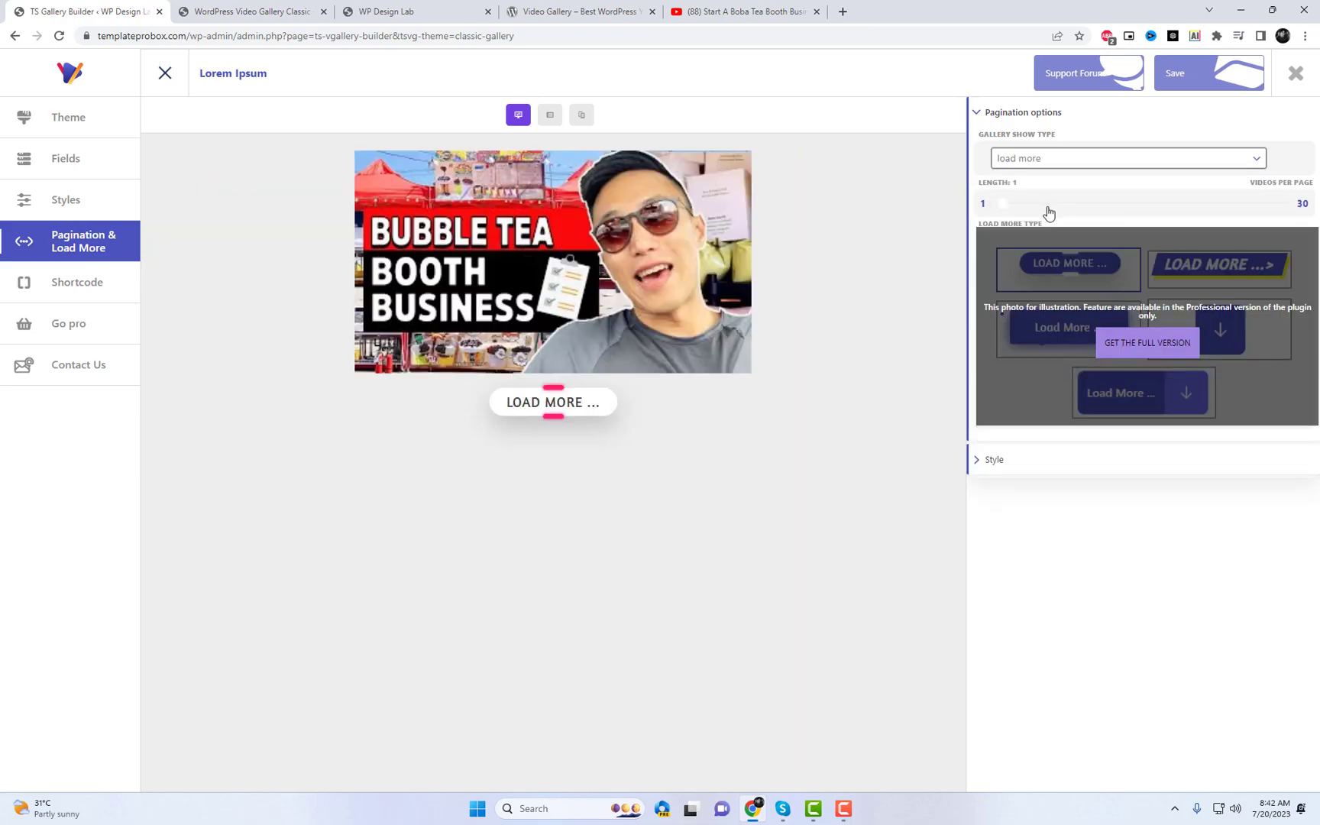
left_click_drag(1008, 208, 1068, 206)
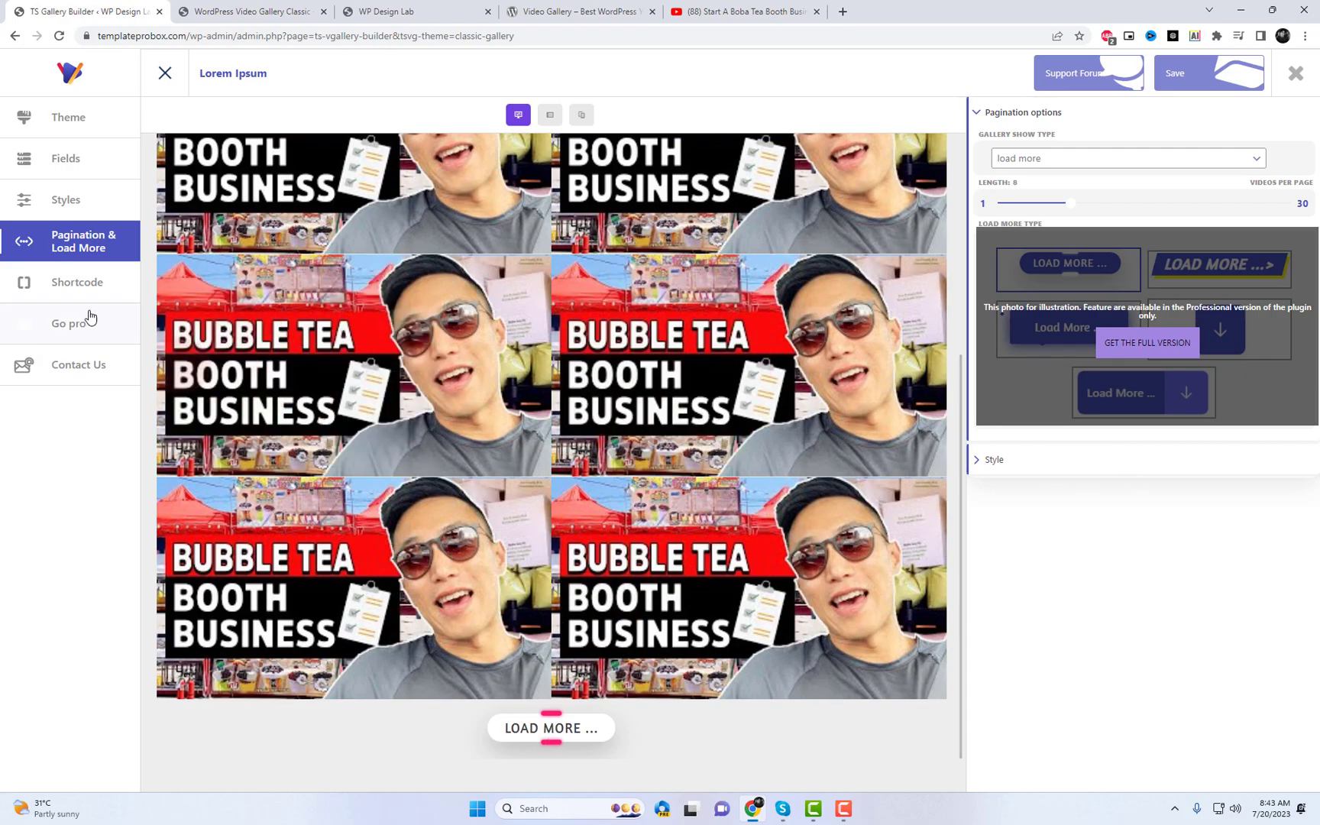
Save the gallery and copy its shortcode for WordPress posts and pages.
left_click(80, 285)
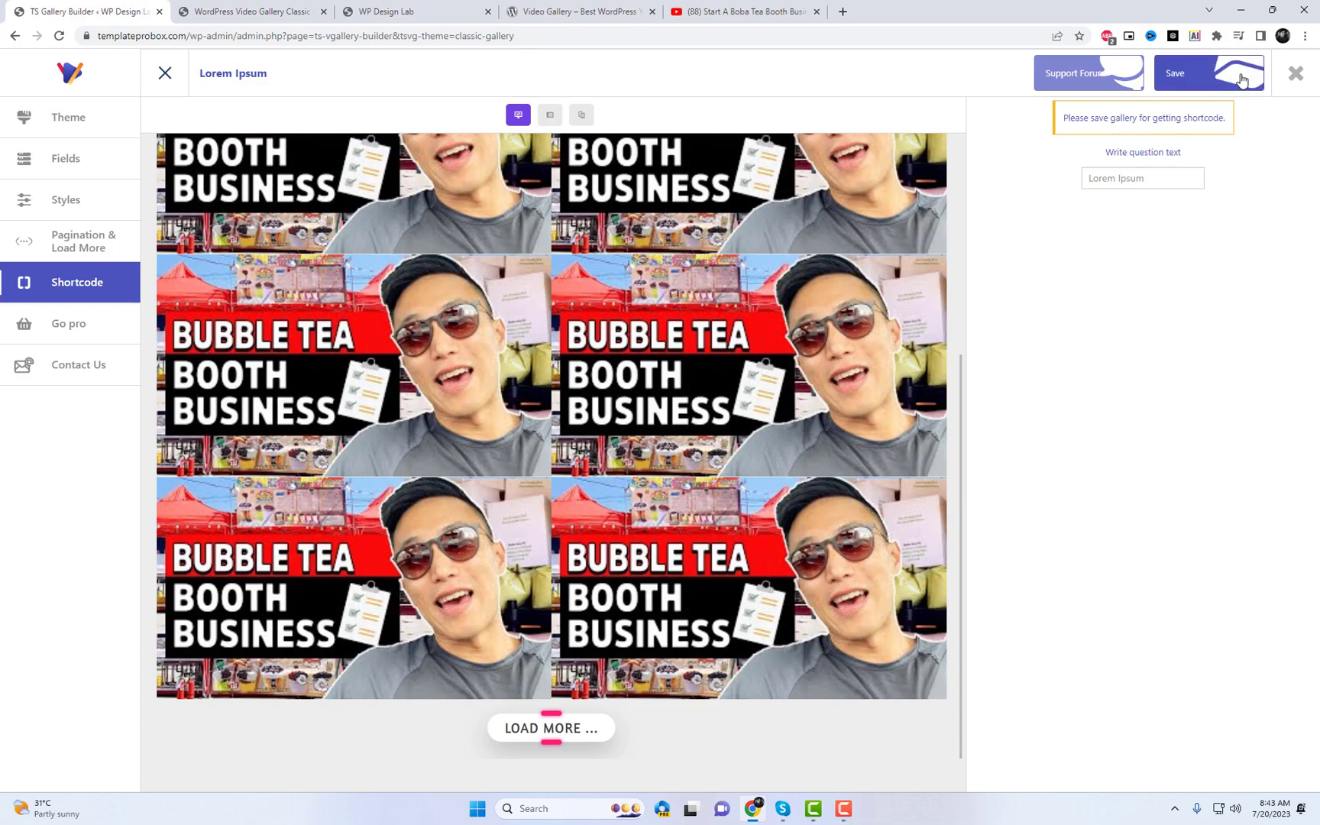
left_click(1174, 71)
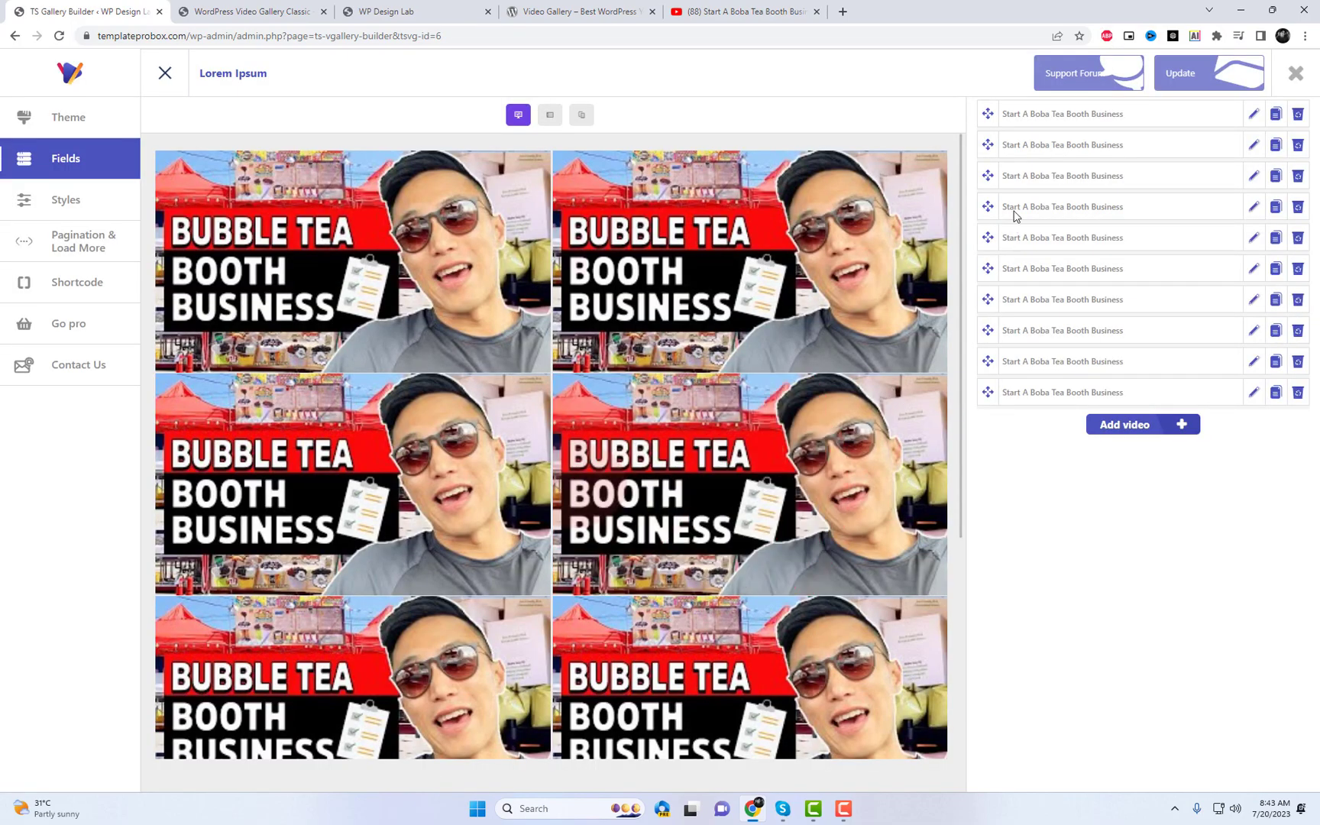
left_click(61, 290)
left_click(1203, 141)
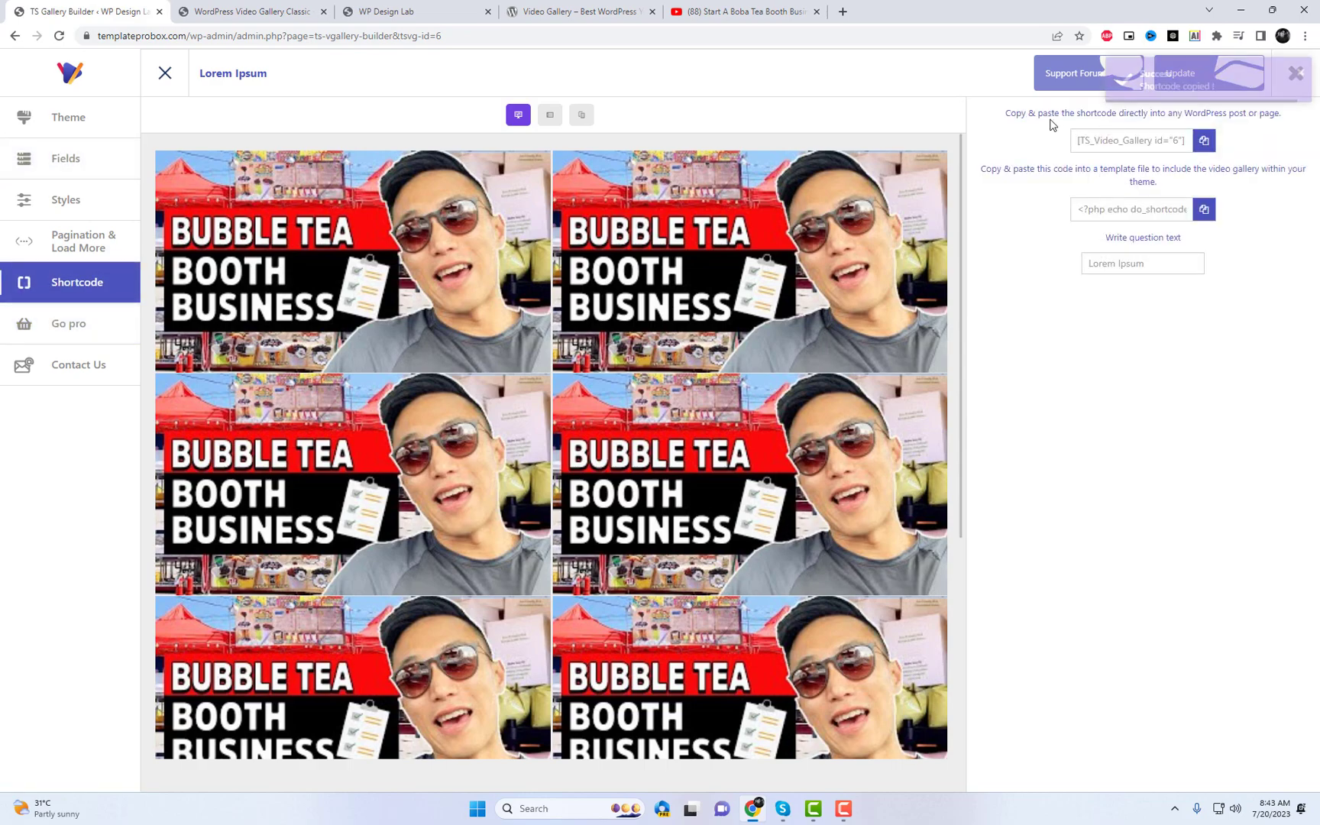
left_click_drag(1004, 113, 1264, 115)
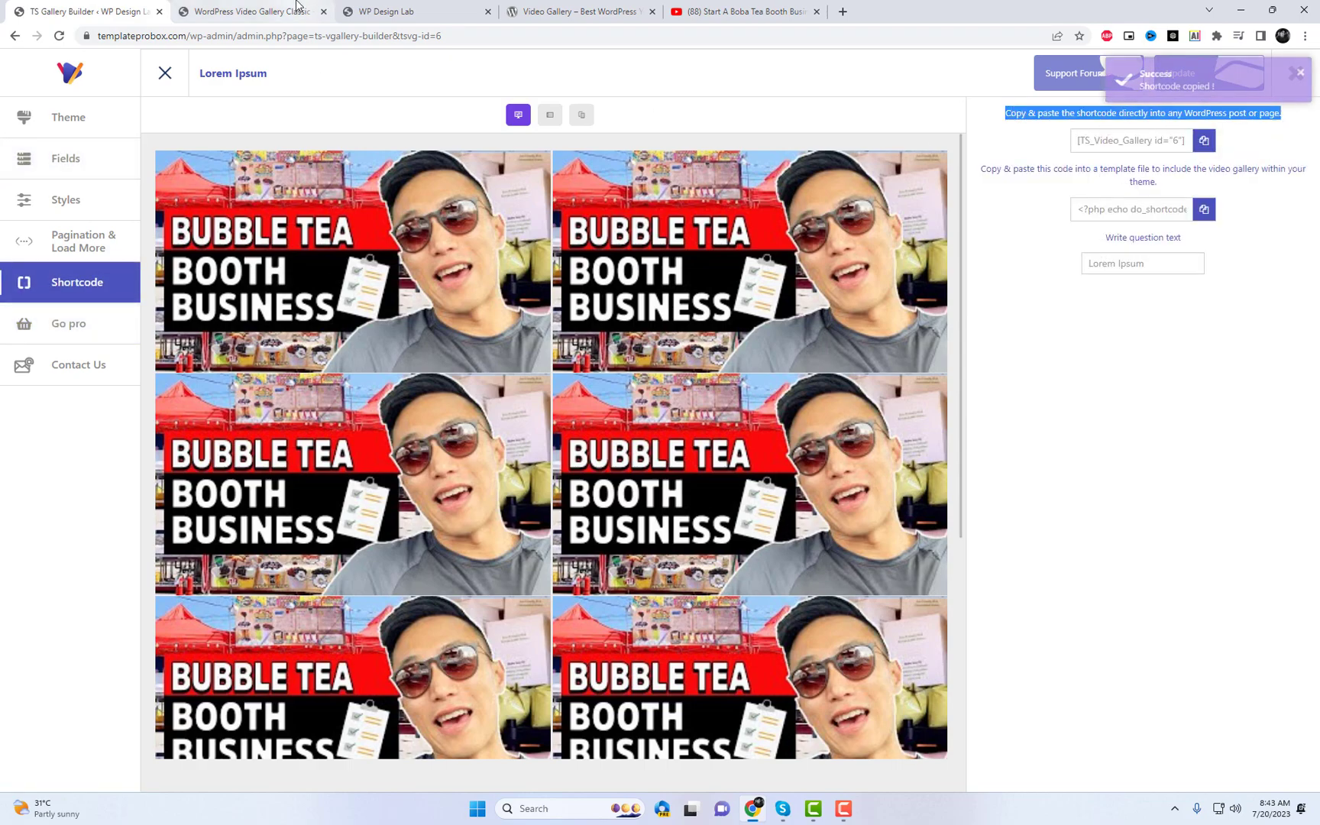
Open the site's home page for editing with Elementor in a new browser tab.
left_click(386, 11)
right_click(407, 65)
left_click(450, 72)
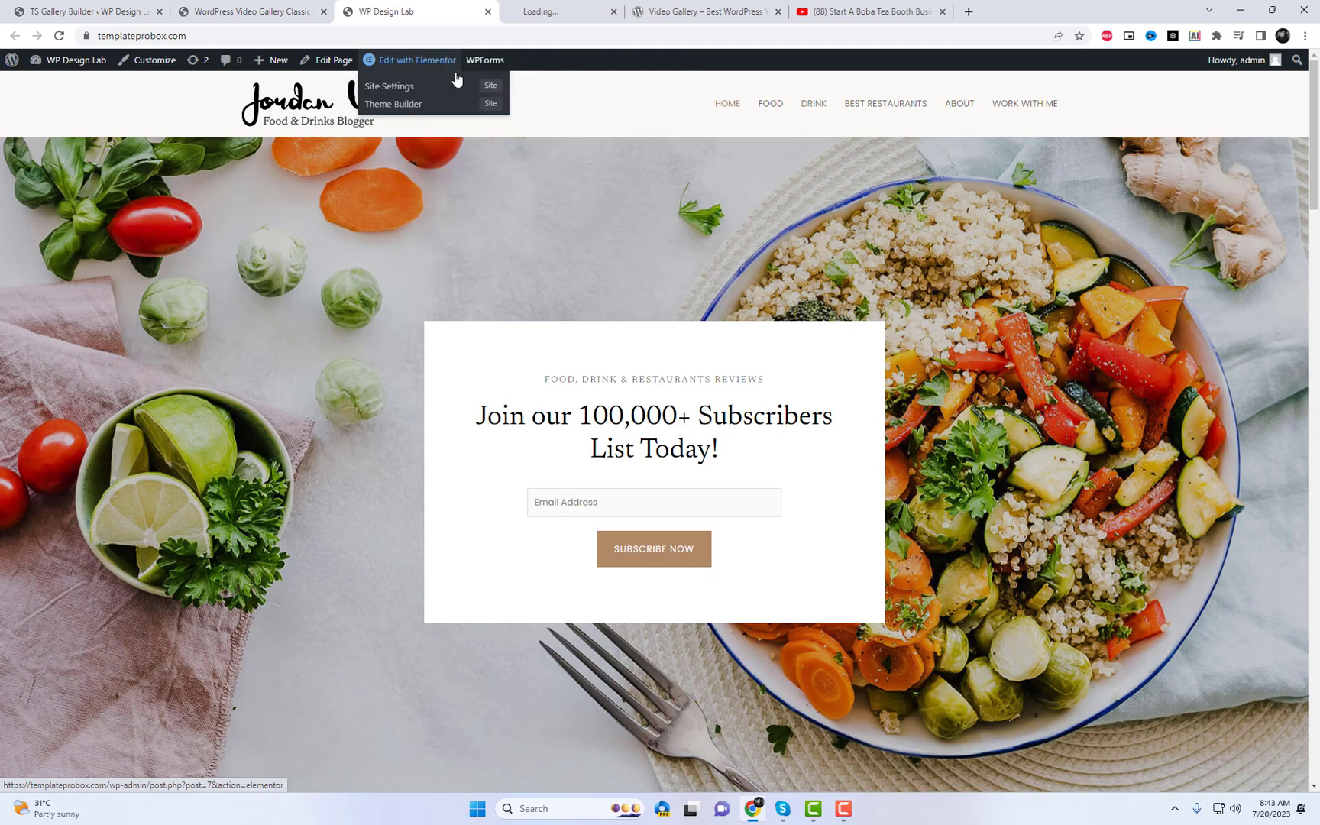
left_click(580, 11)
Add a single-column flexbox container below the Best Restaurants to Visit heading.
scroll(982, 456, "down", 5)
scroll(983, 456, "down", 6)
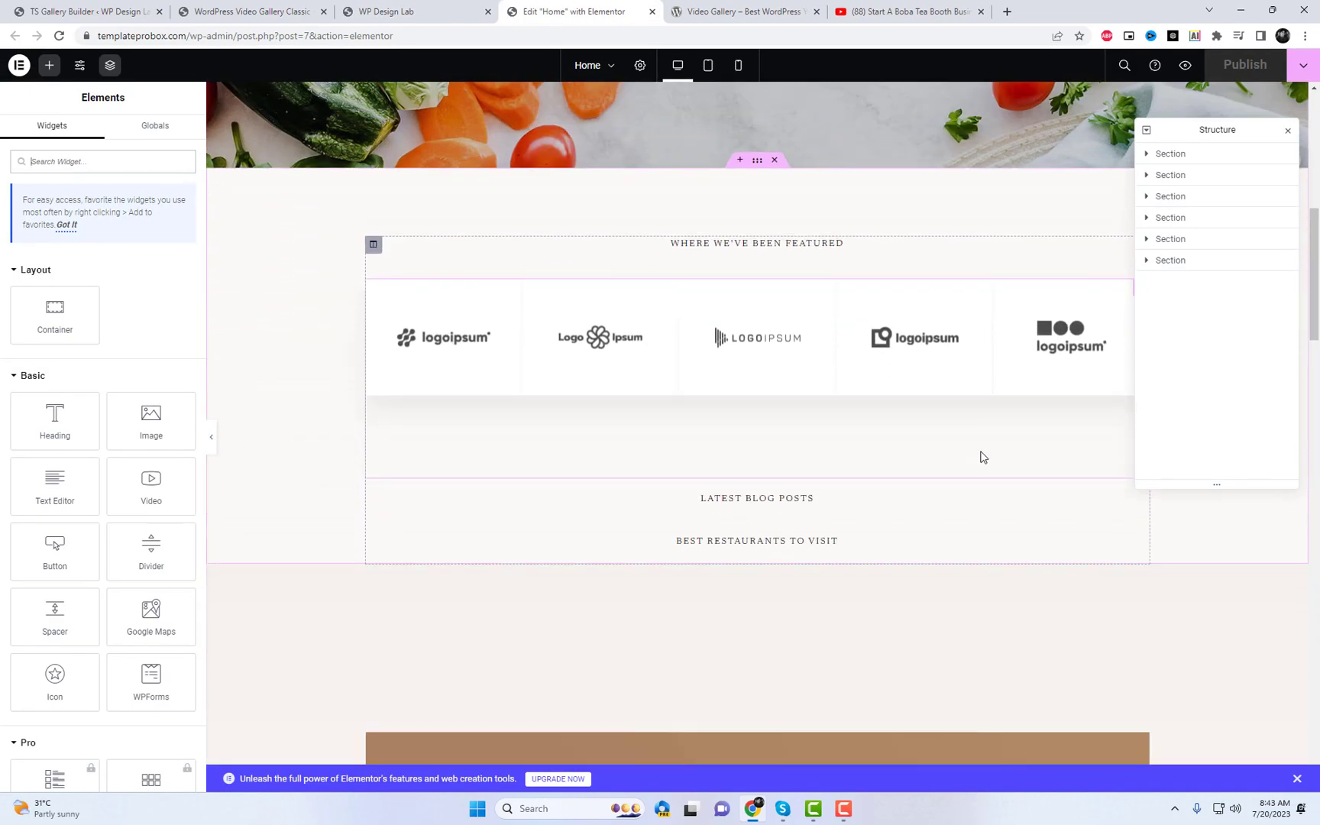
left_click(740, 215)
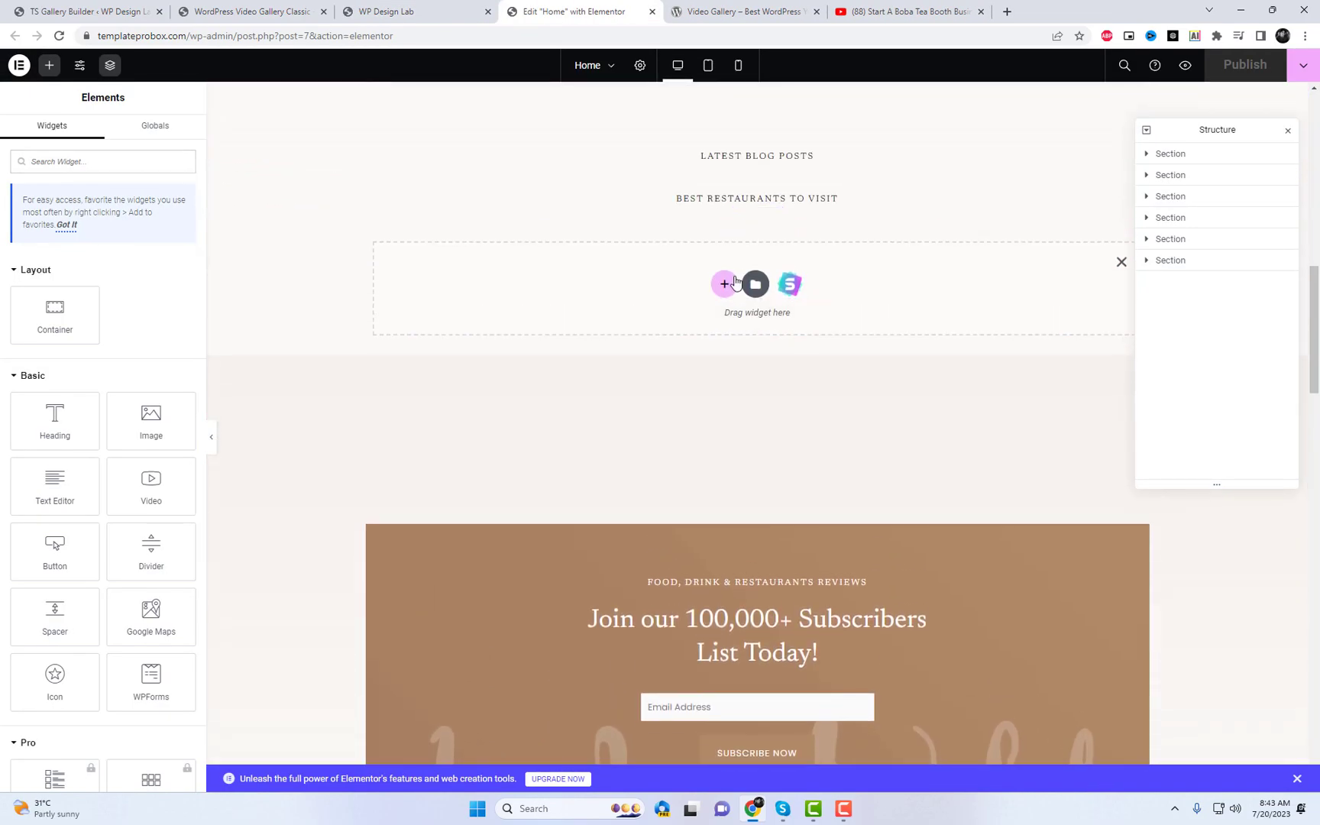
left_click(723, 284)
left_click(709, 332)
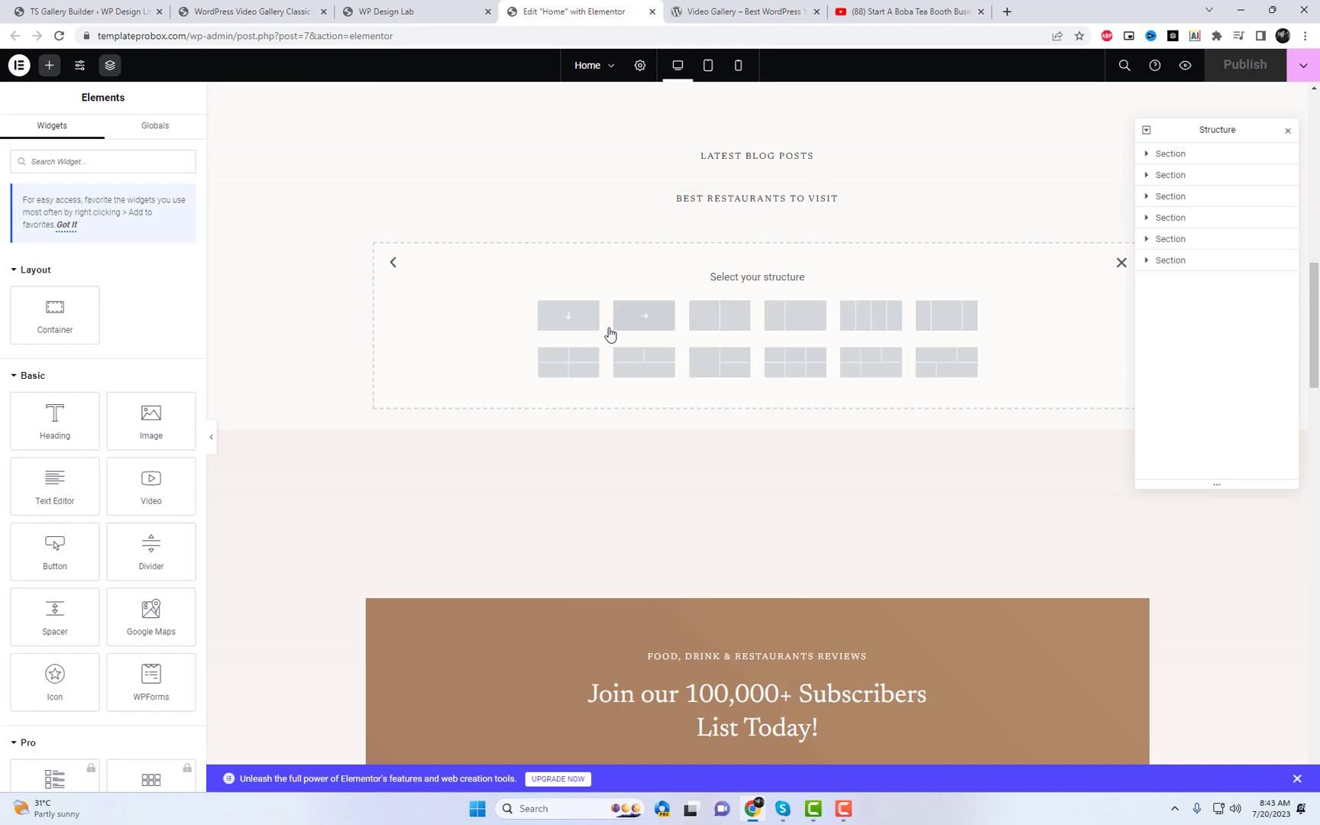
left_click(571, 317)
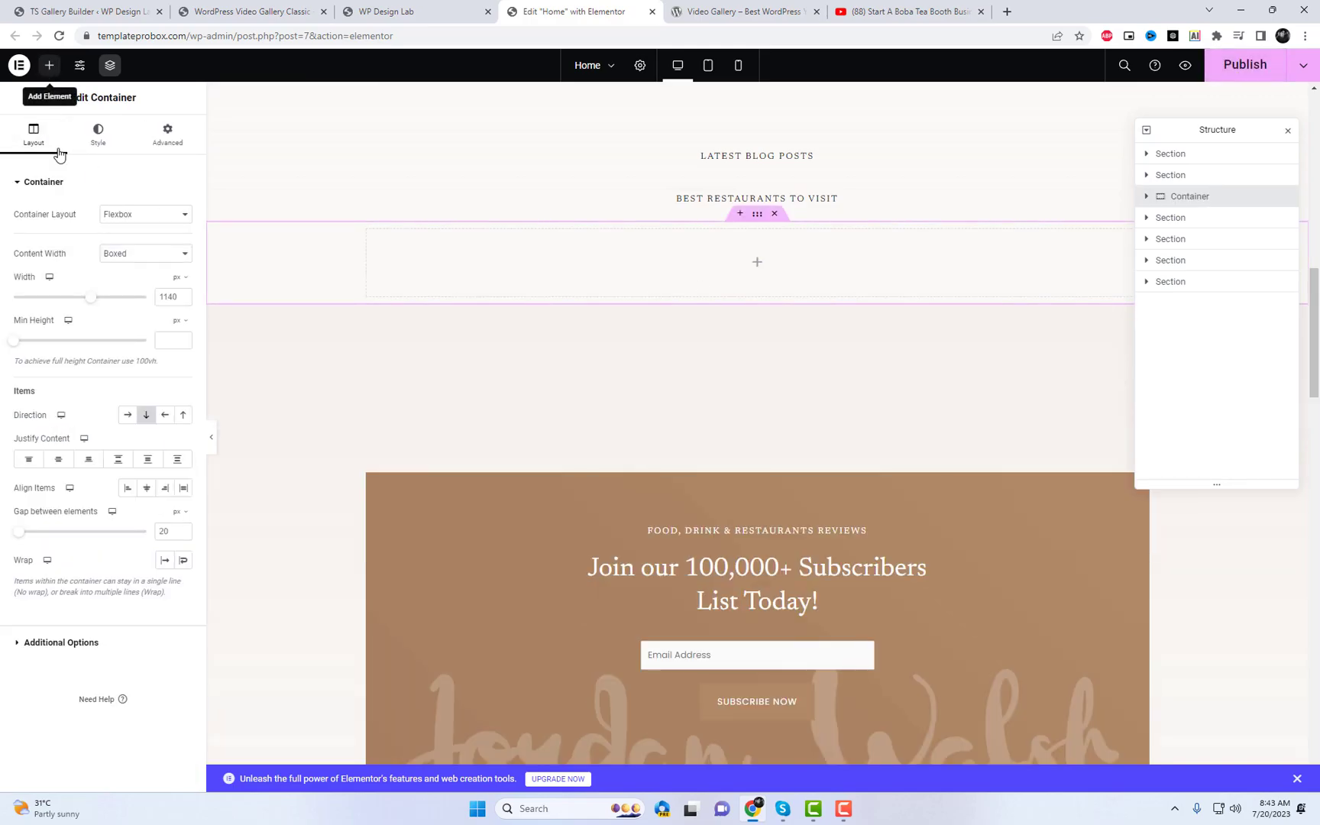
Place a Shortcode widget in the new container and paste in the gallery shortcode [TS_Video_Gallery id="6"].
left_click(49, 65)
type("short")
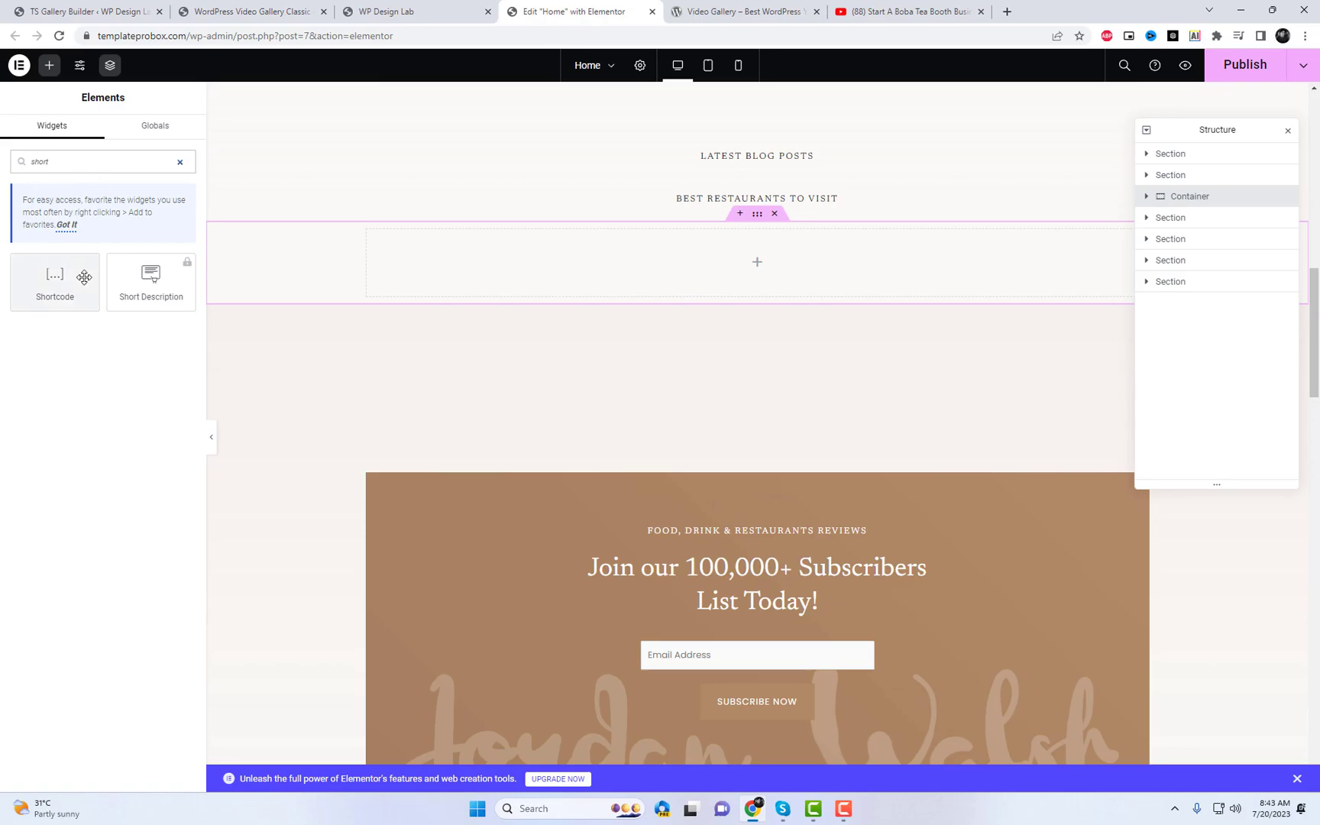
left_click_drag(81, 275, 764, 263)
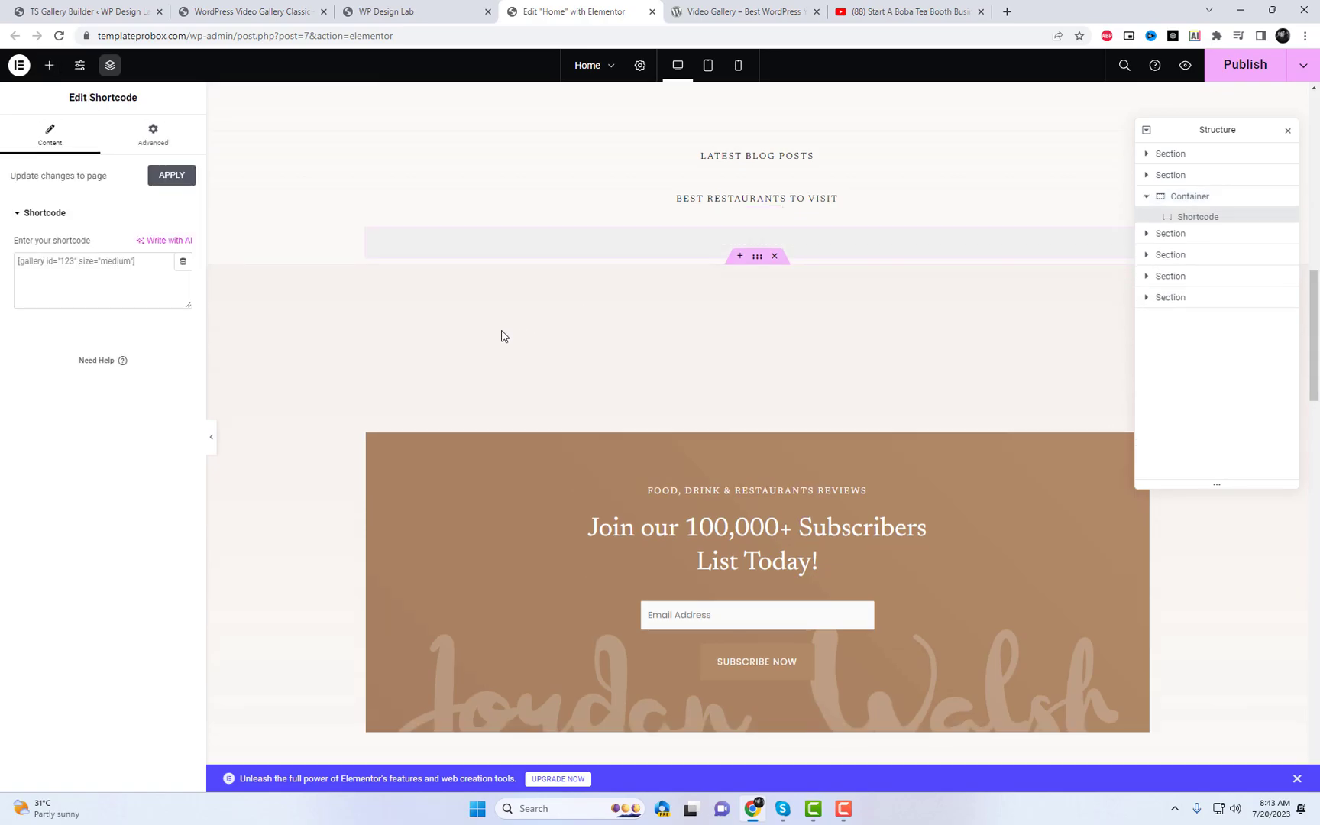
key("ctrl+v")
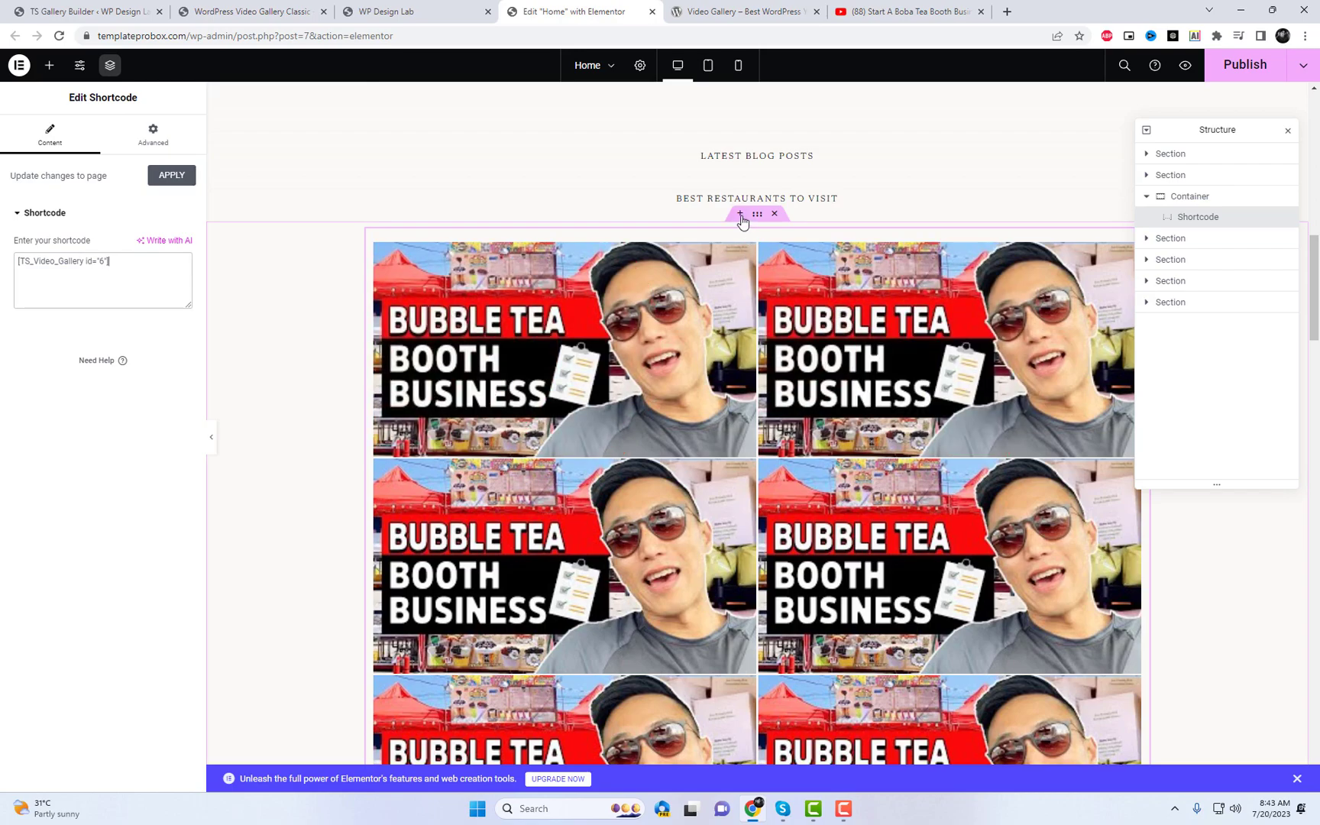
Insert another single-column container directly above the video gallery.
left_click(740, 213)
left_click(726, 287)
left_click(711, 328)
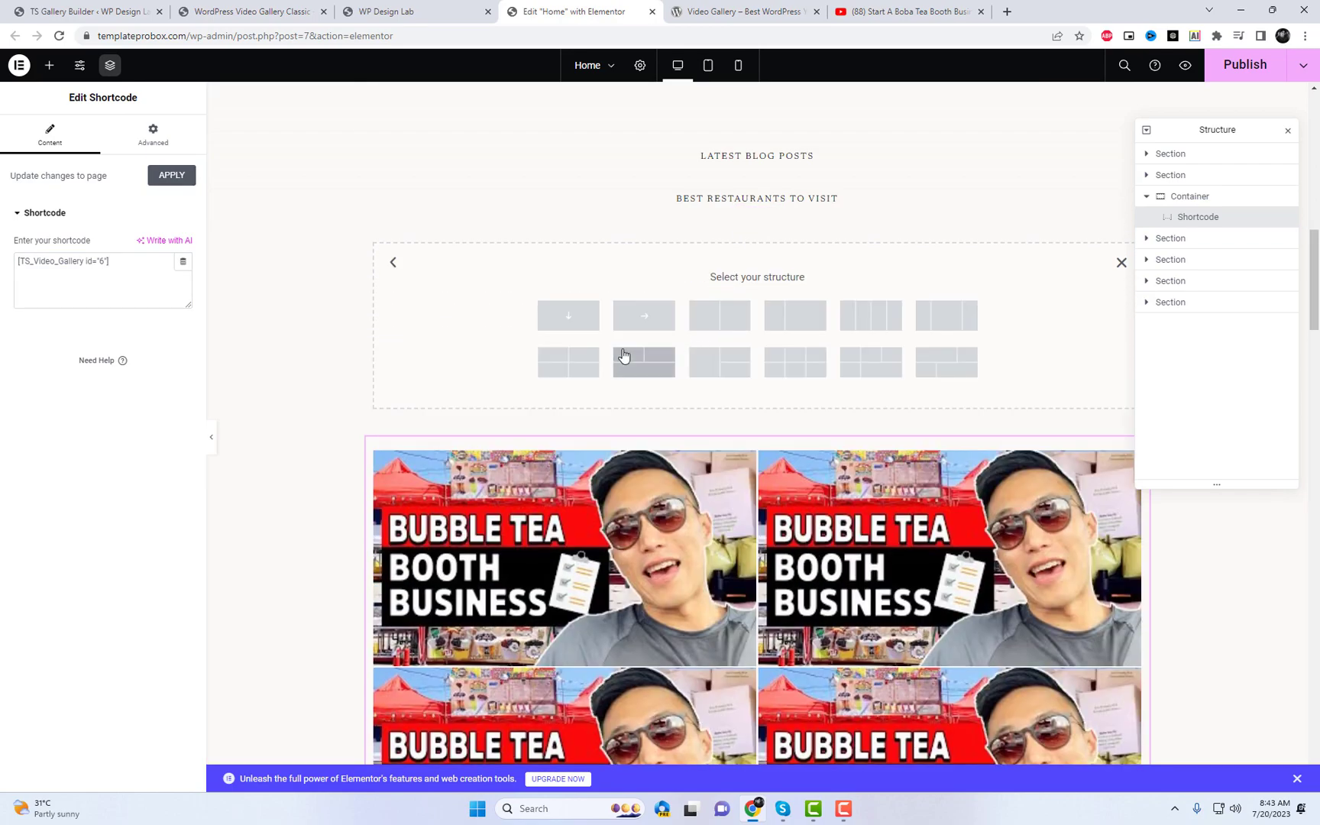
left_click(588, 333)
Add a Heading widget to the empty container above the gallery with the title "Video Gallery Youtube".
left_click(757, 262)
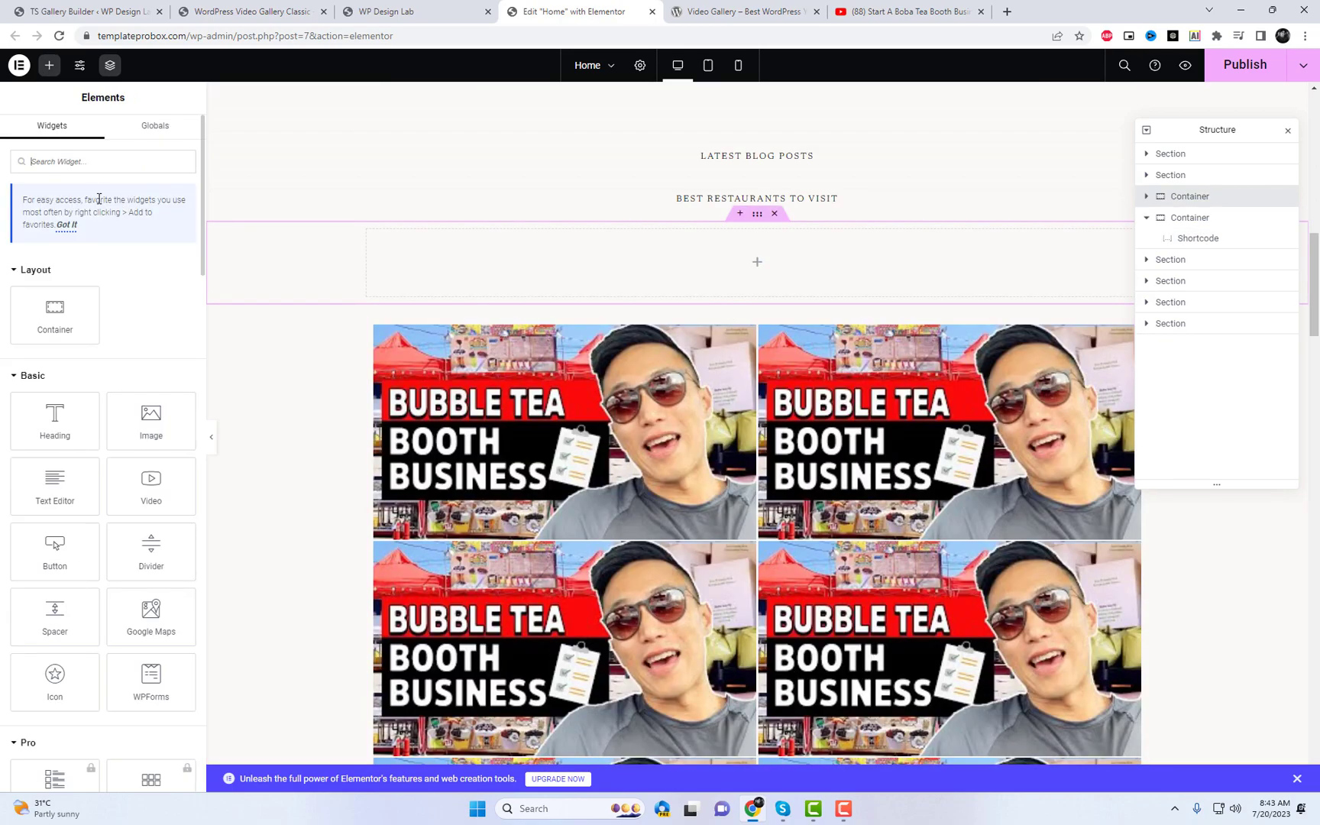
type("He")
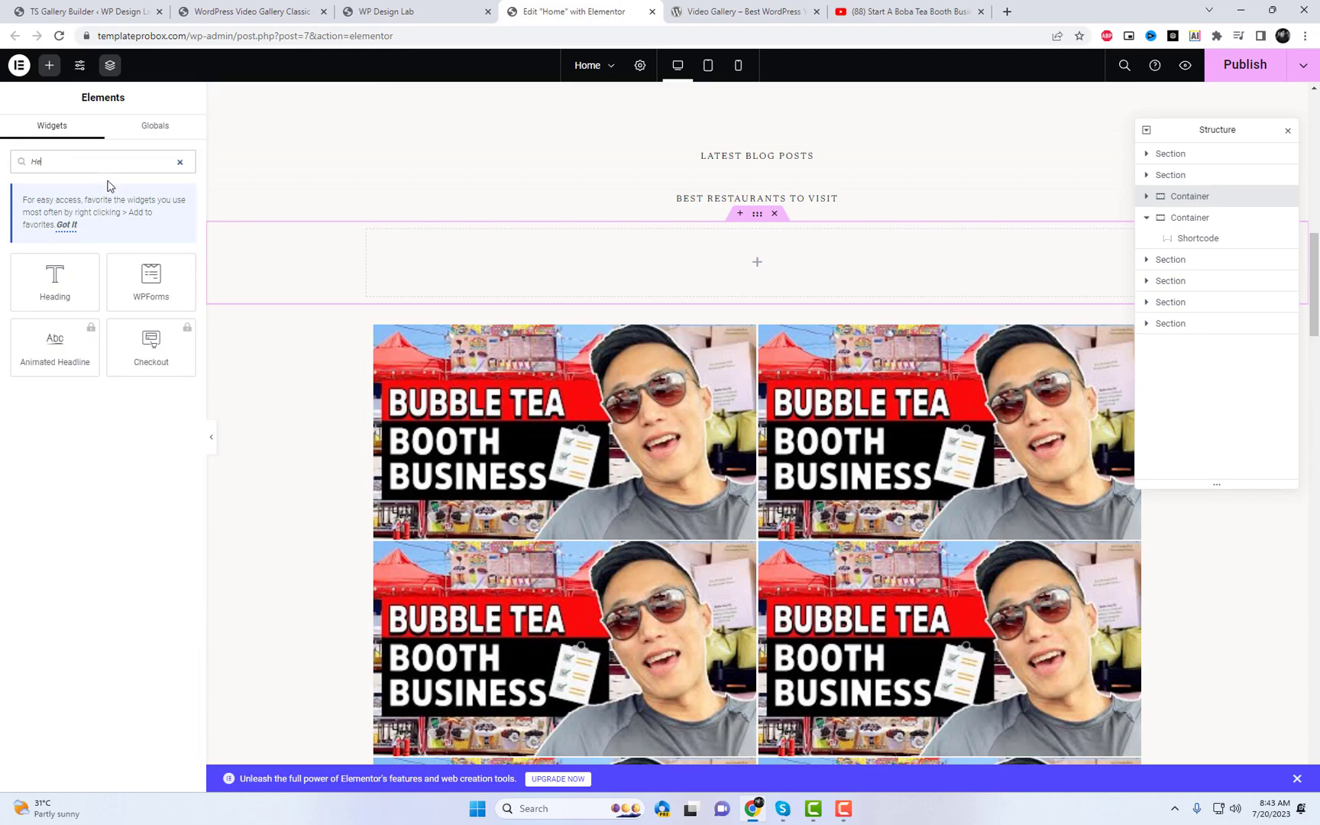
left_click_drag(57, 275, 694, 263)
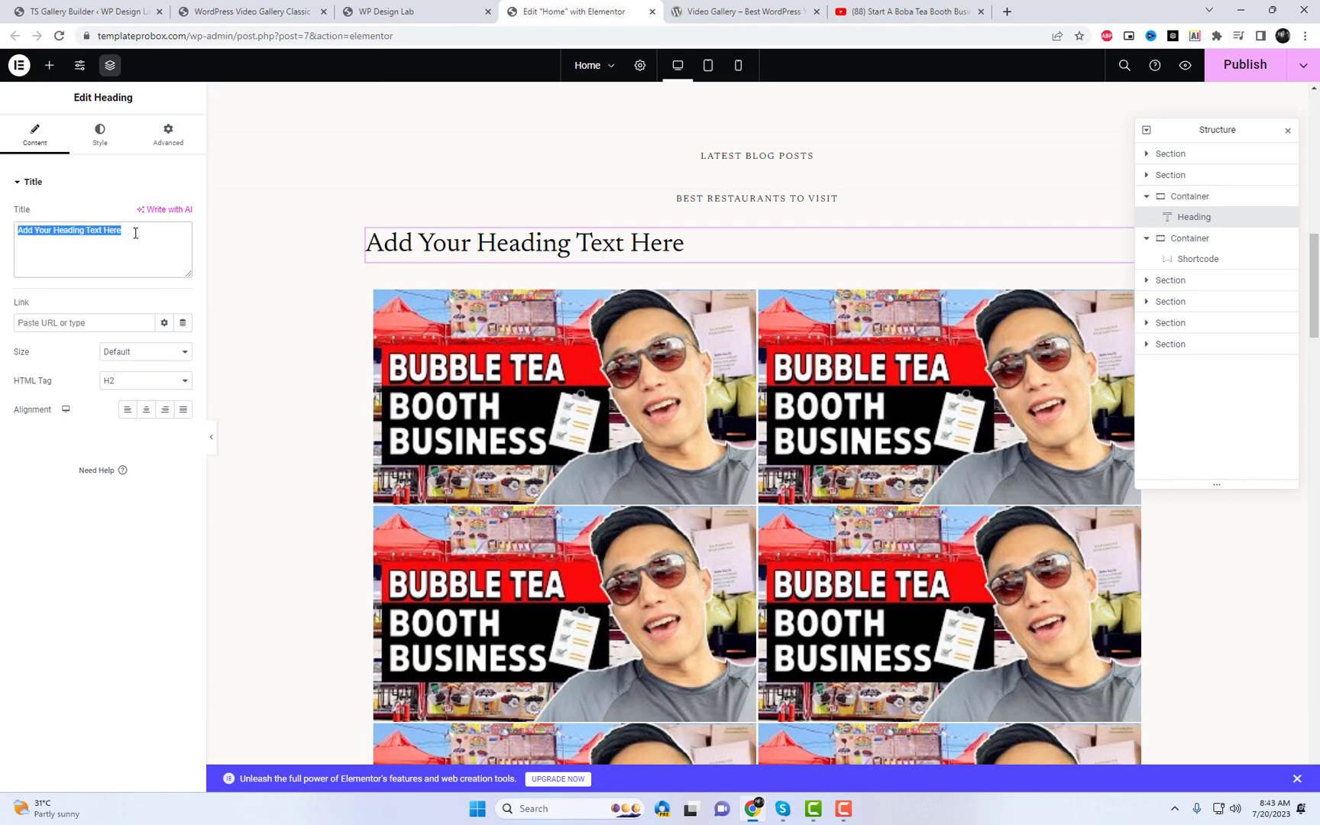
type("Video Gallery Youtube")
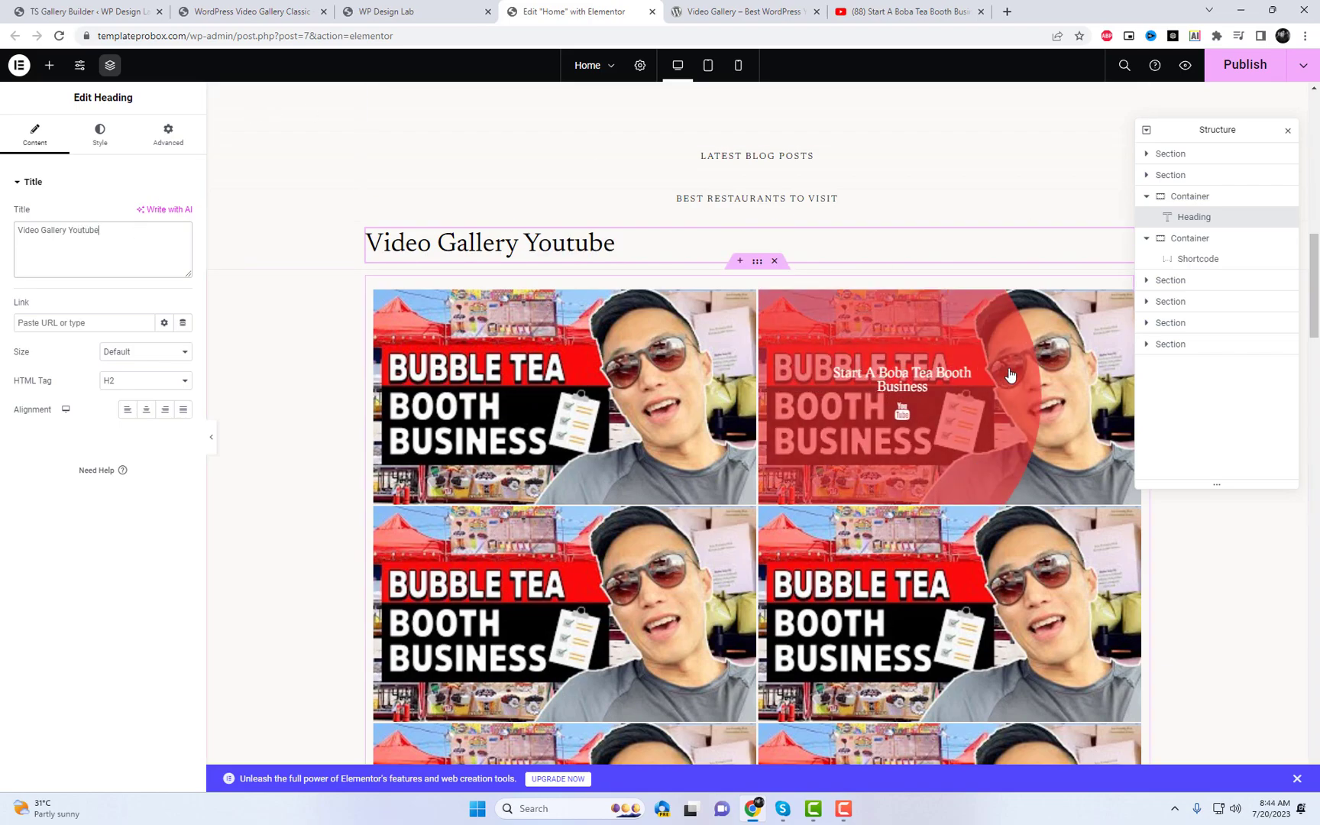
Close the page structure overview, publish the page, and view the gallery on the live home page.
left_click(1288, 131)
left_click(413, 11)
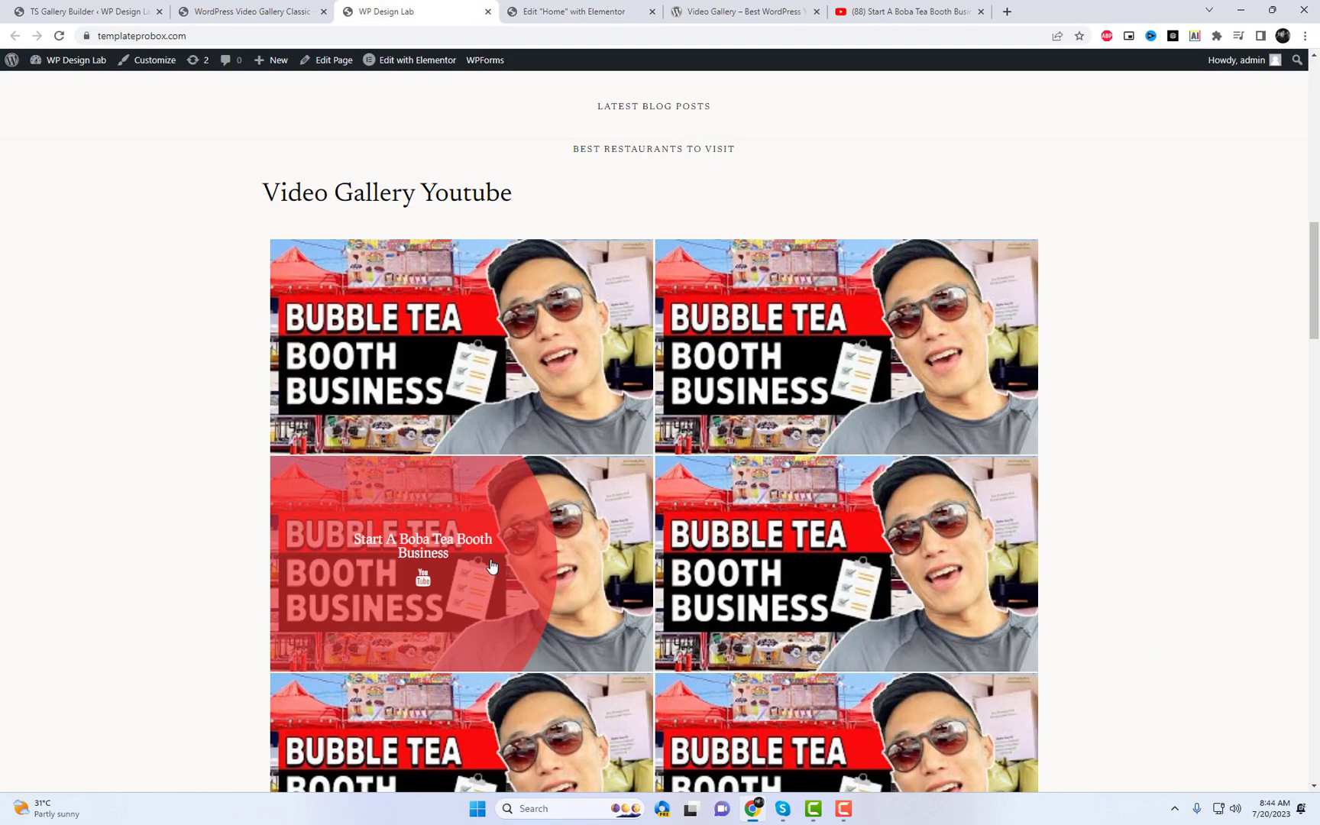
Preview several videos in the live home page gallery, closing each popup, and play one from the lower rows.
left_click(492, 566)
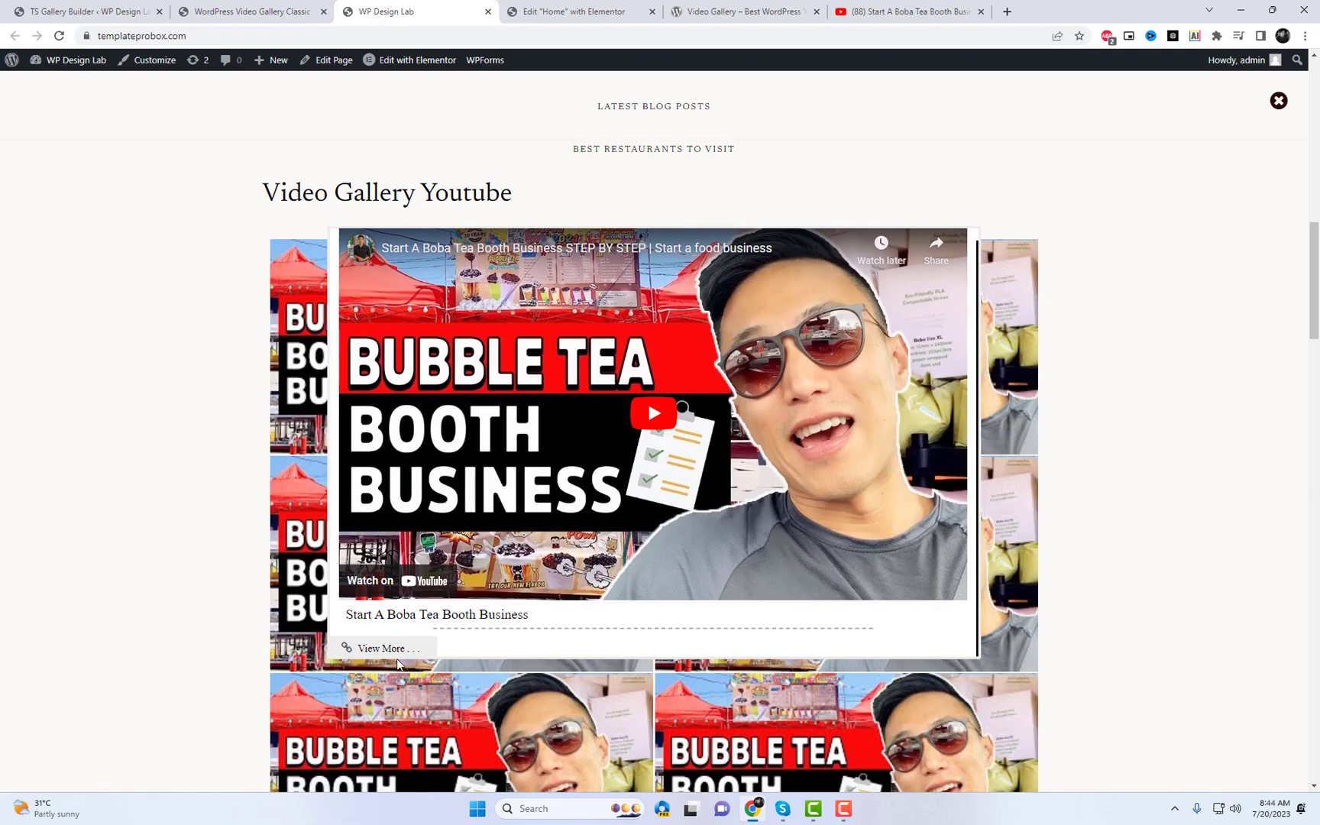
left_click(1161, 383)
scroll(850, 359, "down", 5)
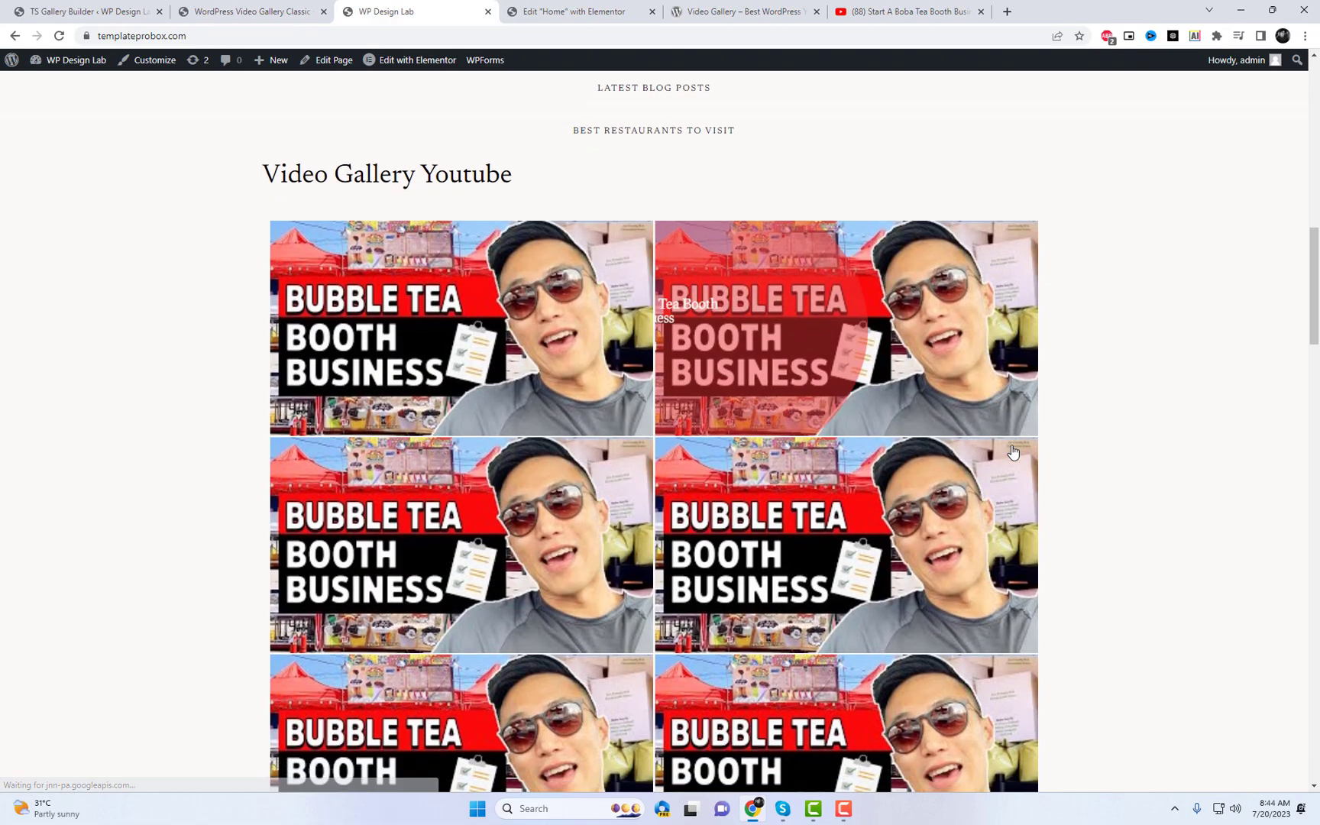
left_click(850, 359)
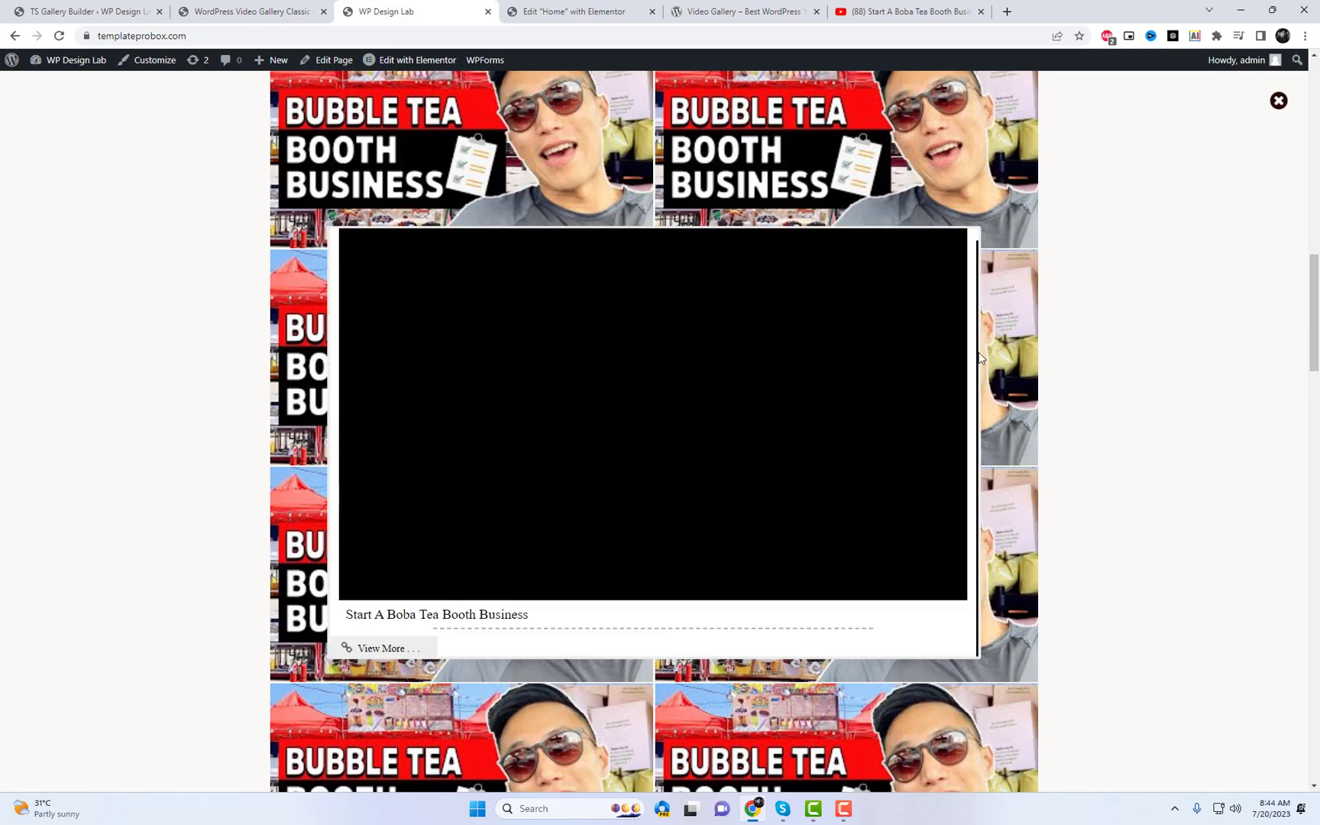
left_click(1259, 393)
scroll(1172, 453, "down", 5)
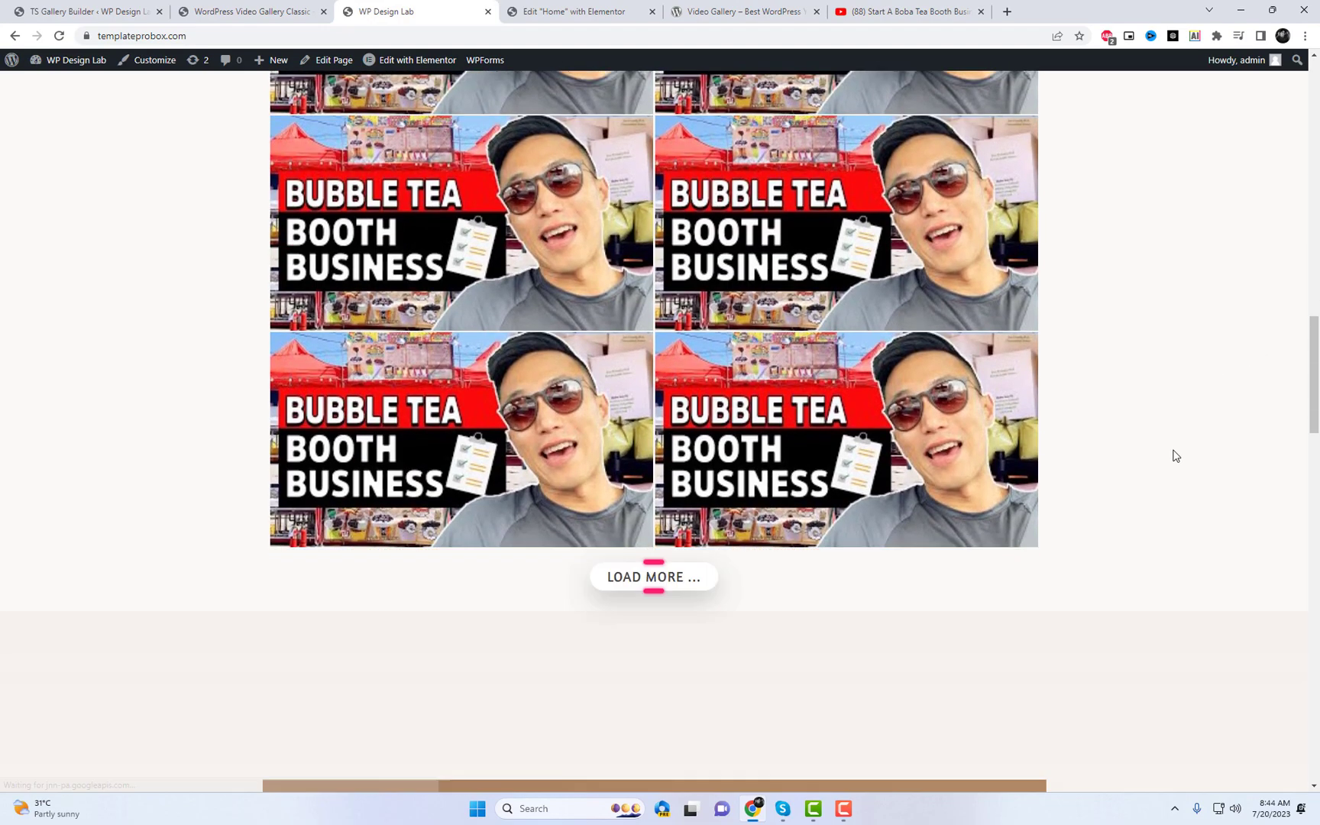
left_click(497, 202)
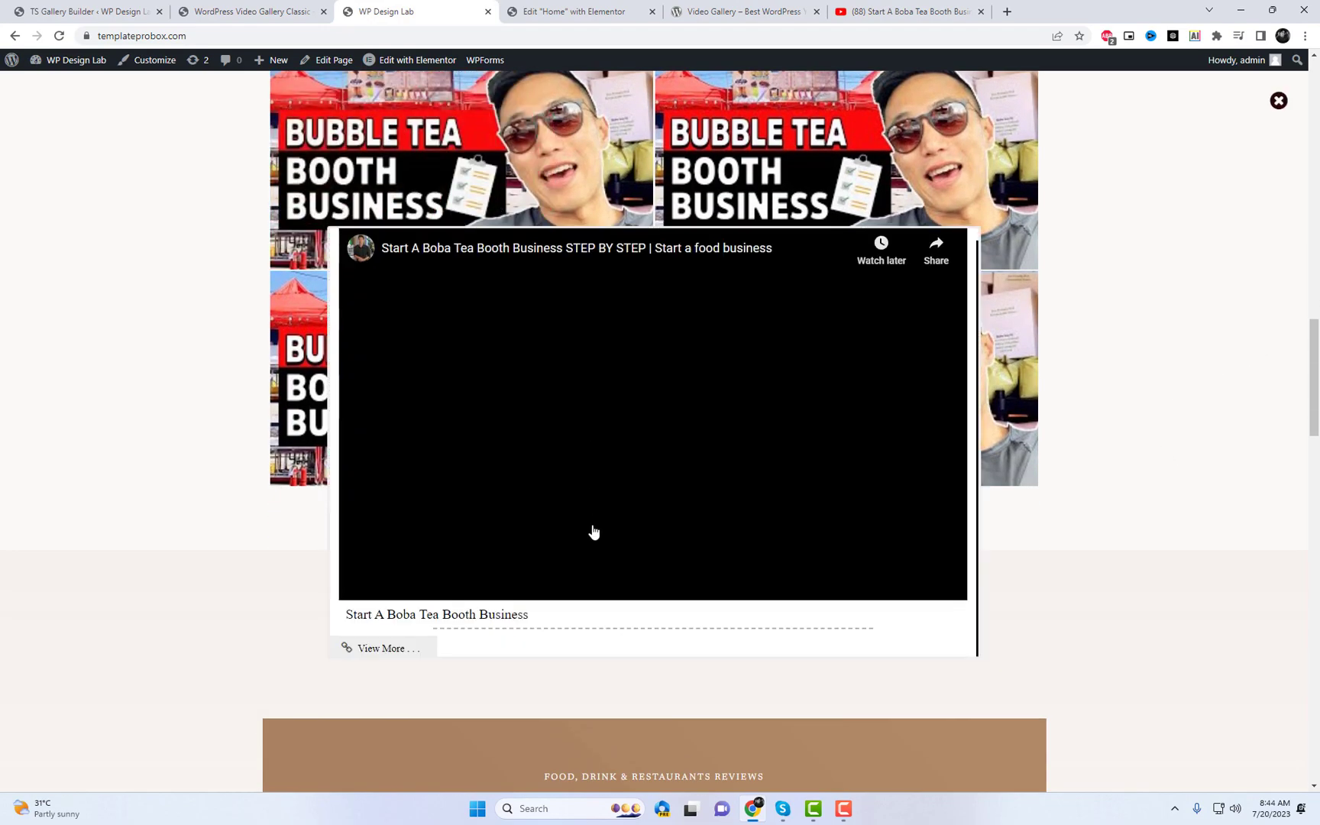
left_click(662, 422)
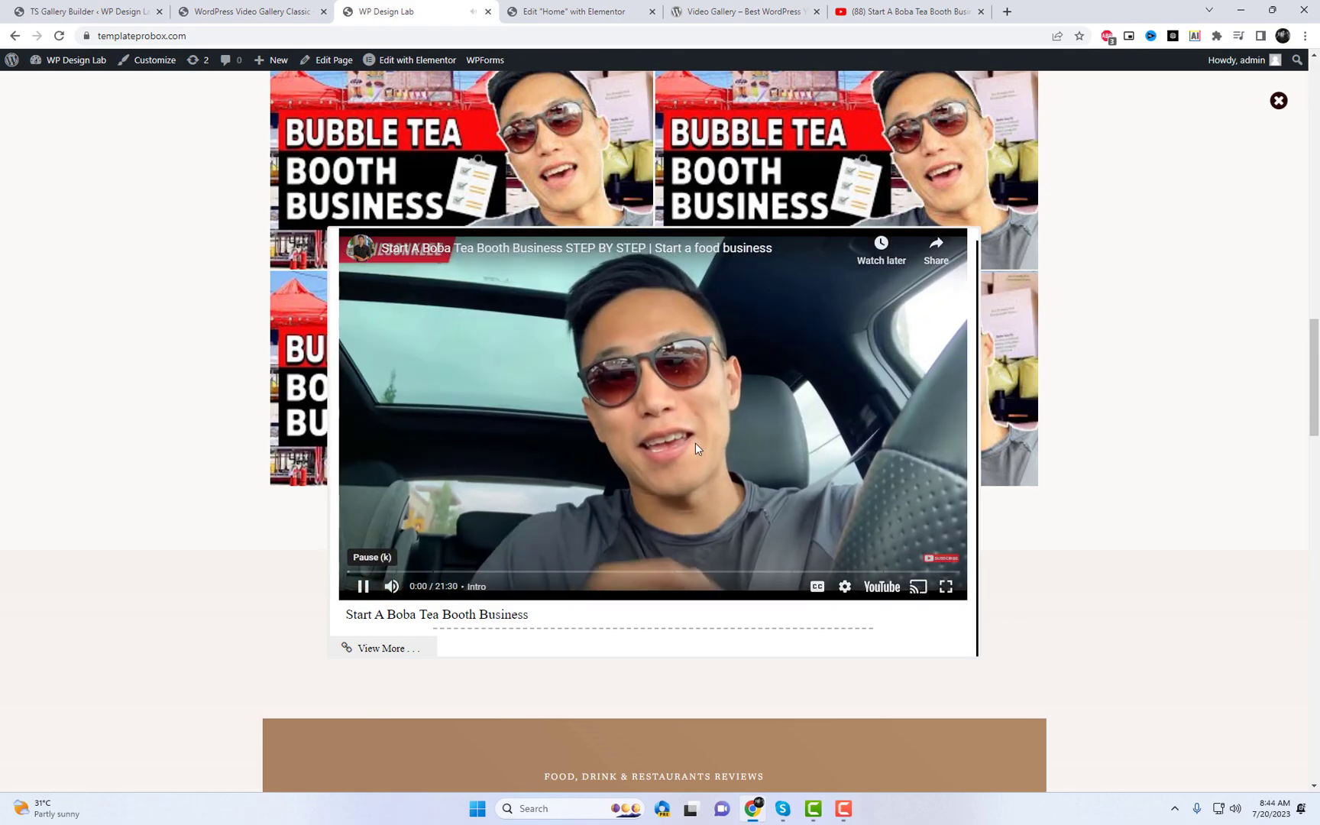
left_click(1277, 101)
On YouTube, return to the "Food and drinks" results, open "What FOOD Is Included (FREE) With Carnival Cruise" and copy its URL.
left_click(905, 11)
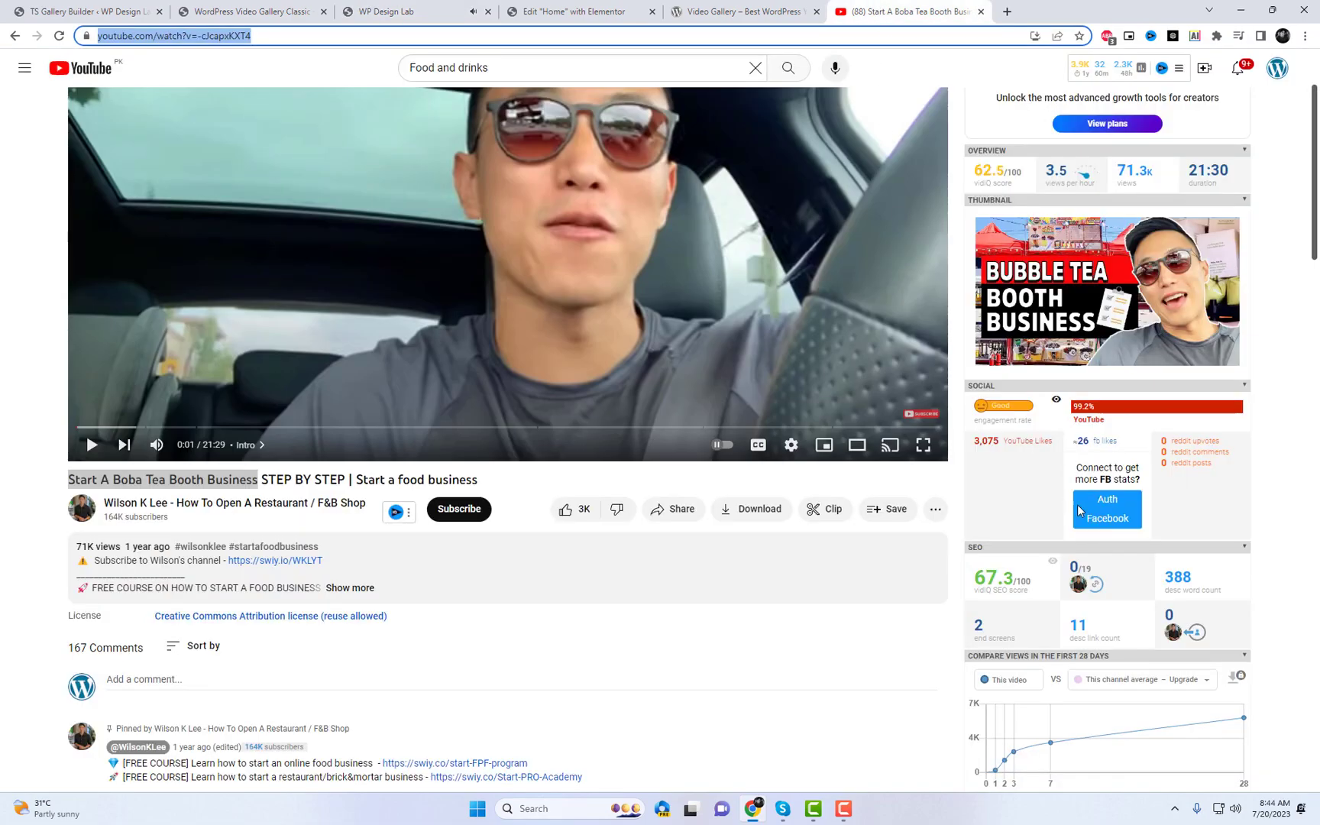
left_click(17, 36)
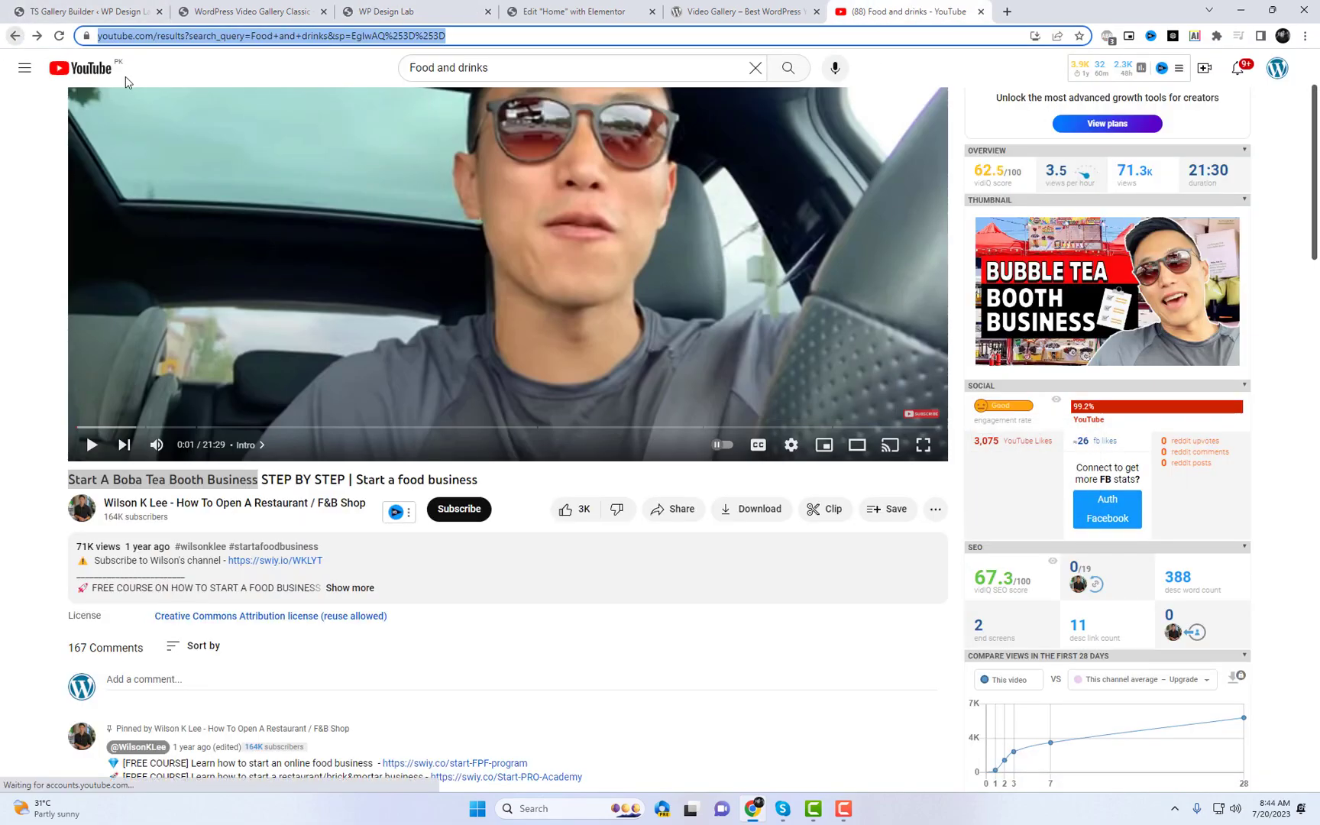
left_click(642, 455)
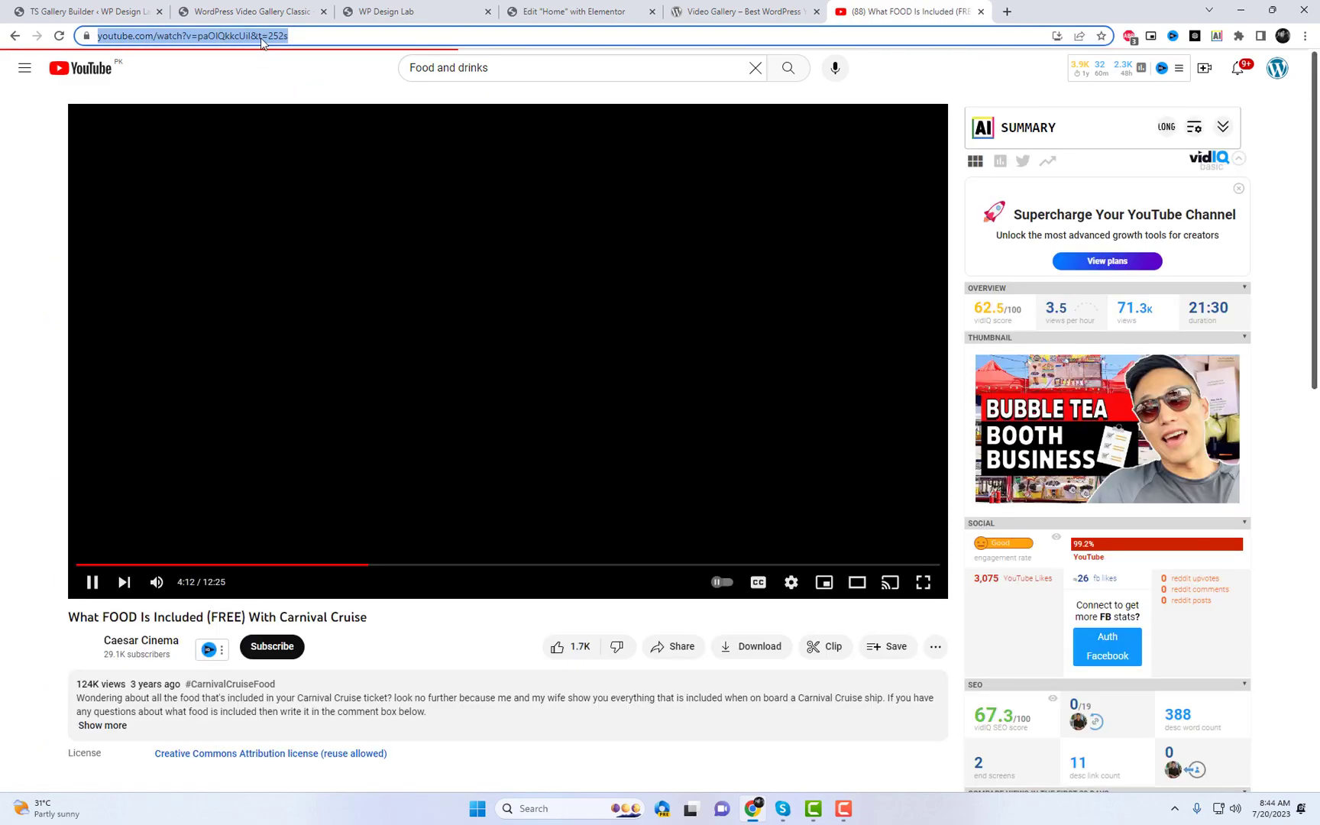
right_click(261, 38)
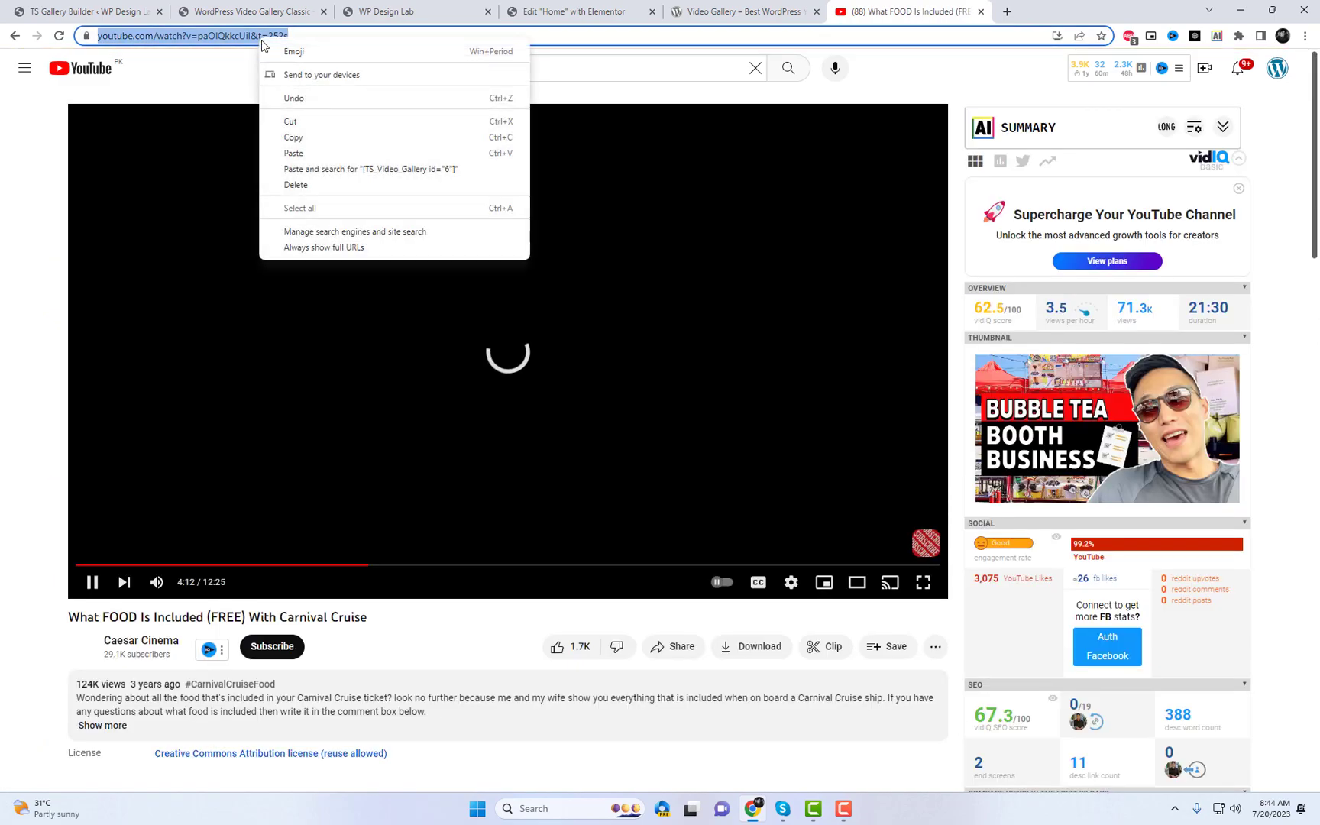
left_click(290, 132)
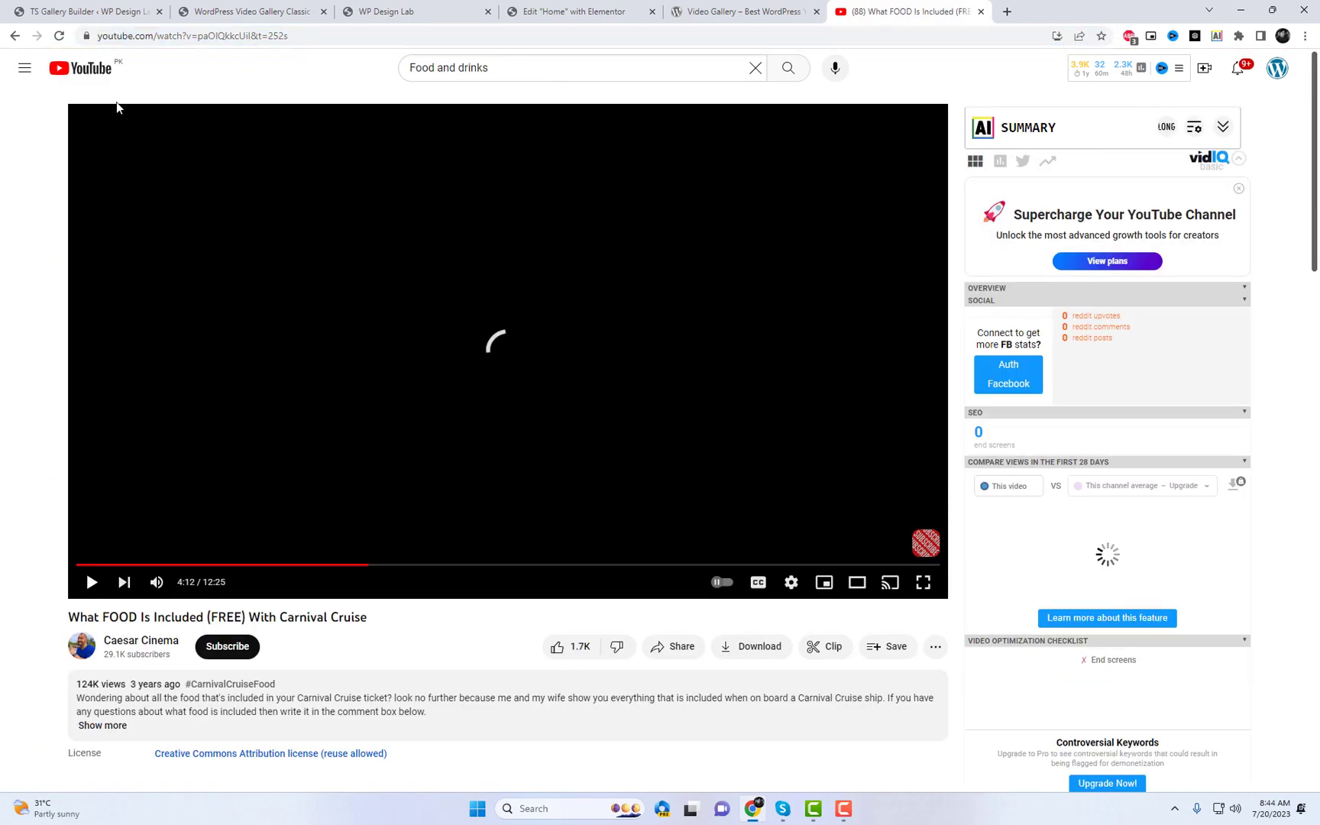
In the TS Gallery Builder, replace the second gallery entry's video source with the copied YouTube URL.
left_click(102, 6)
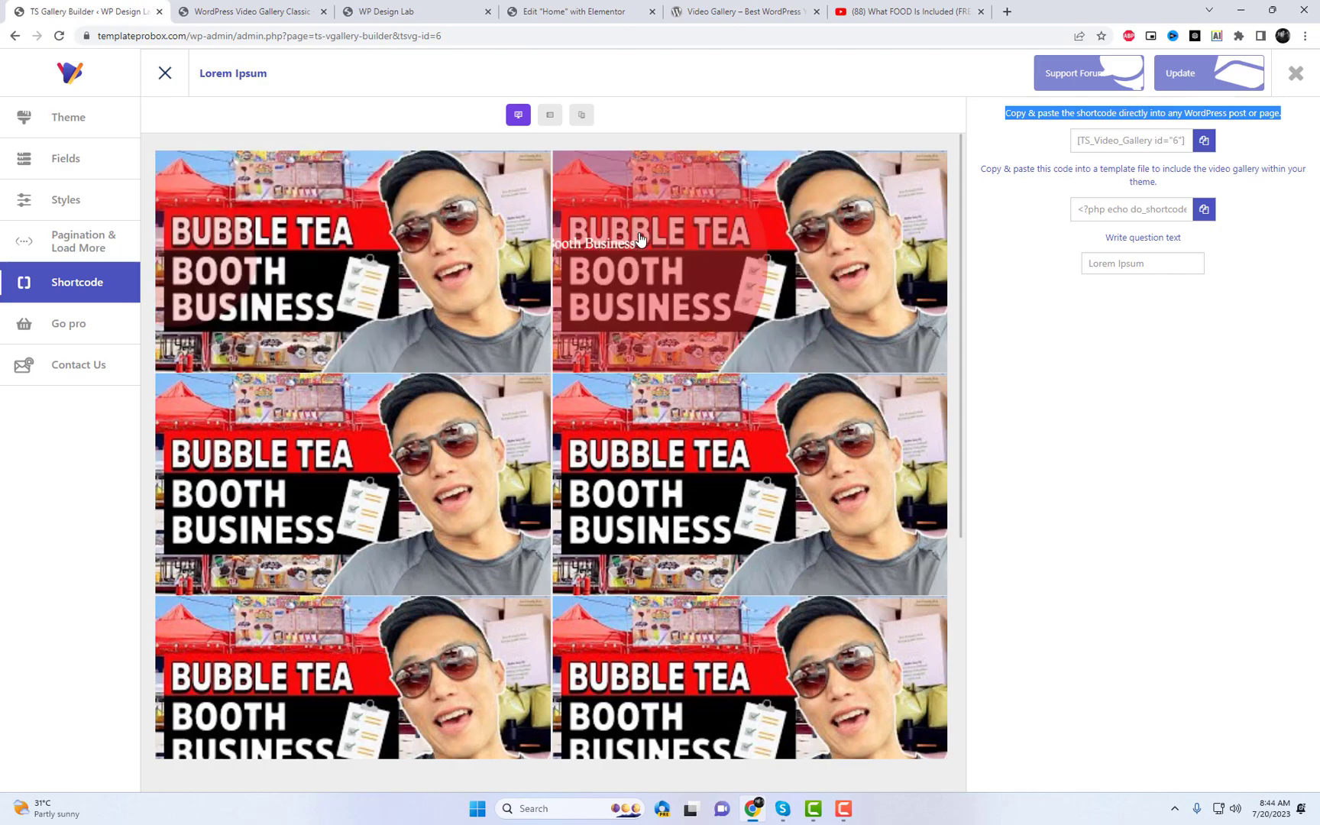
left_click(739, 276)
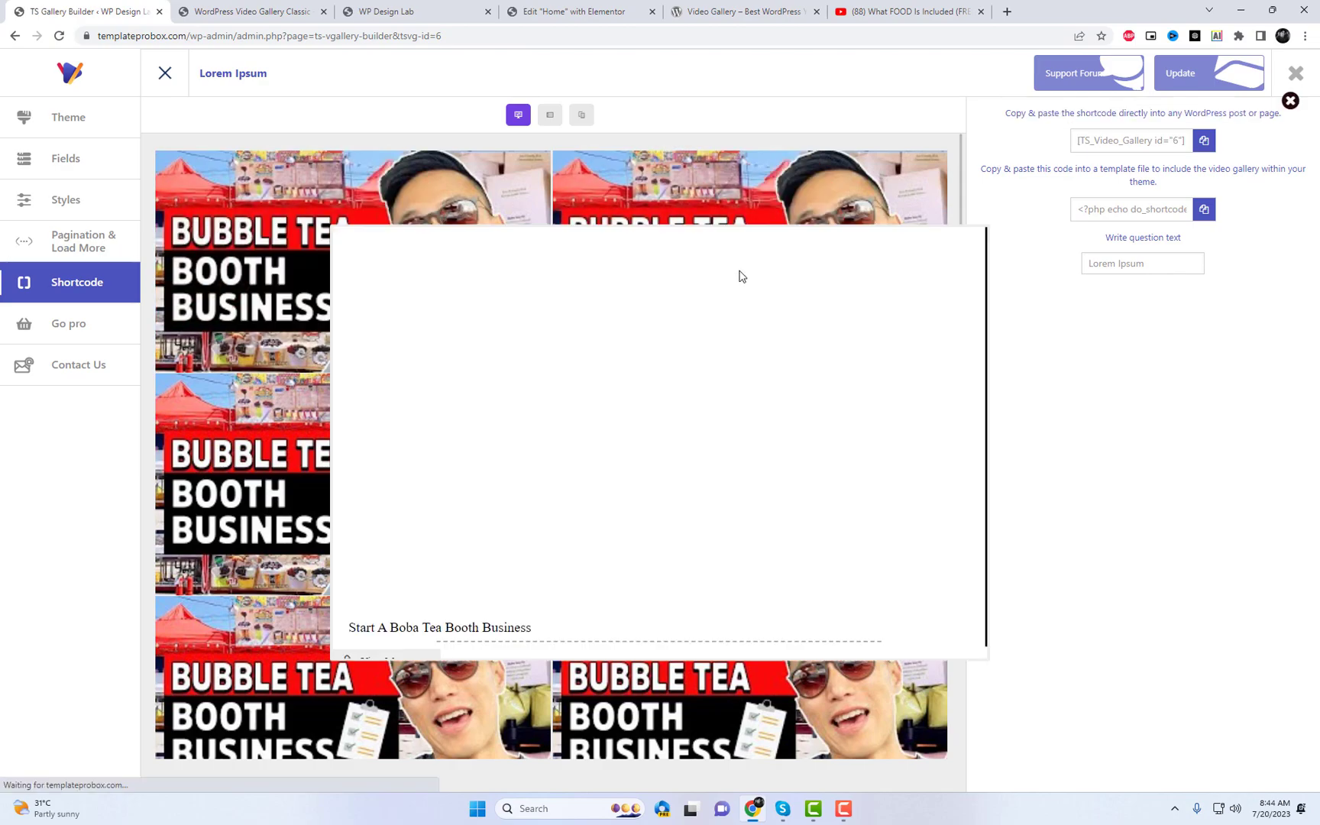
left_click(1096, 338)
left_click(67, 115)
left_click(76, 159)
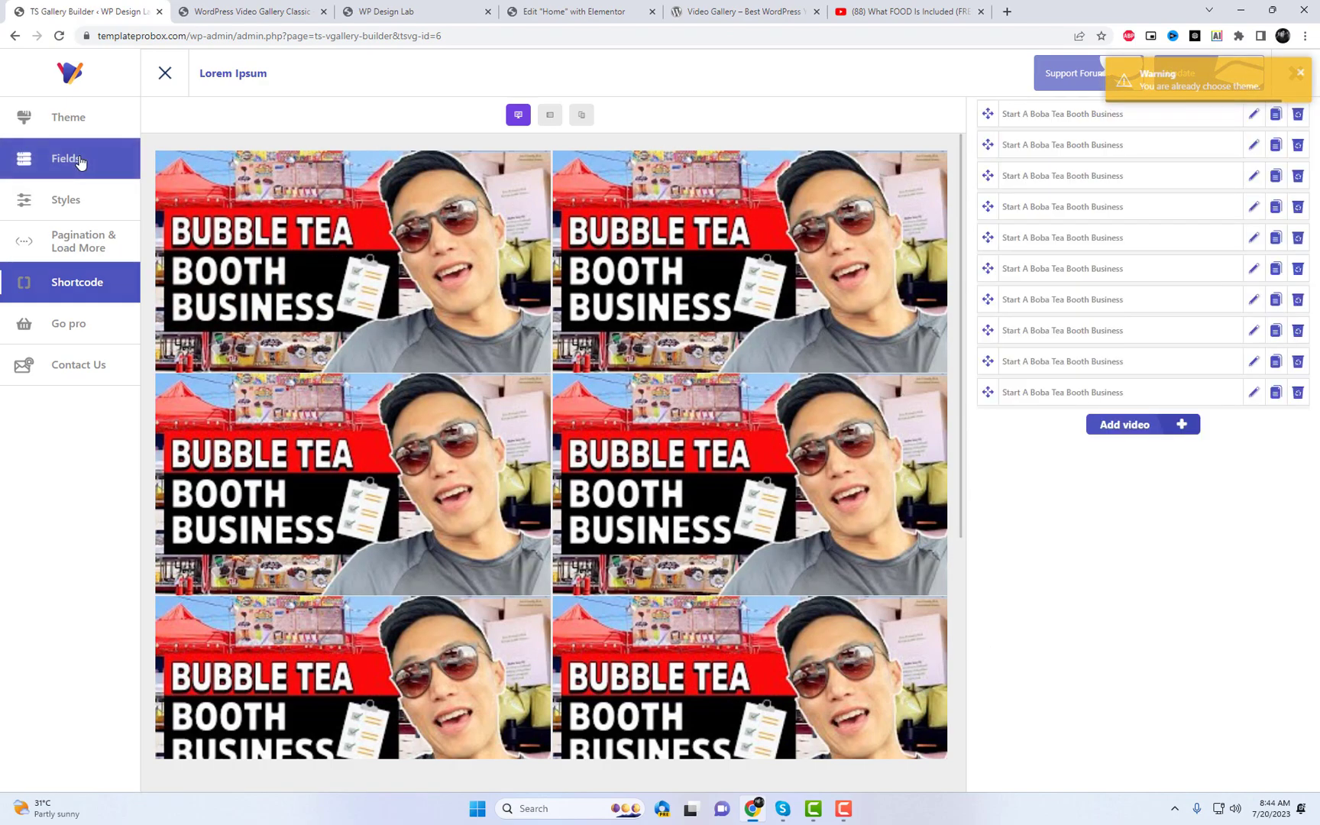
left_click(1253, 146)
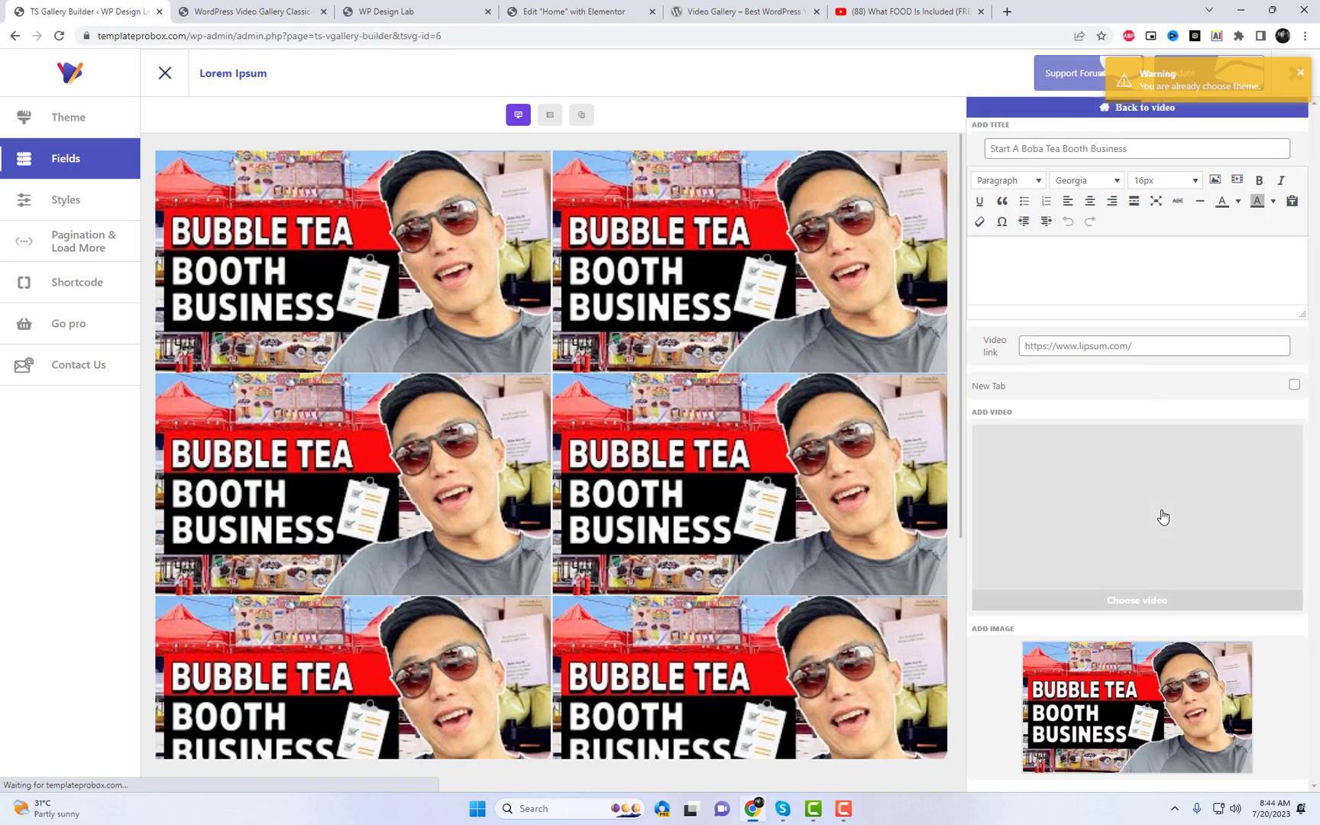
left_click(1162, 517)
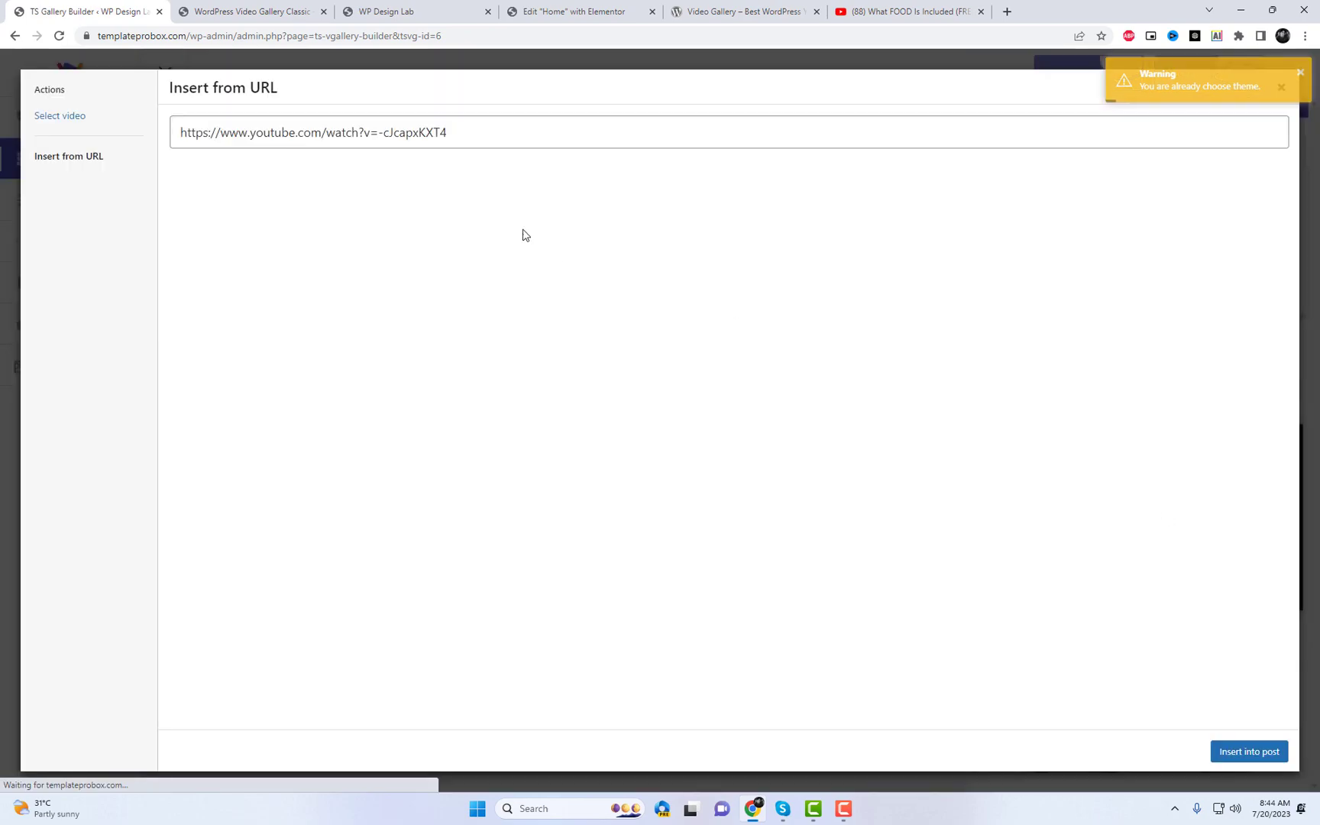
left_click(471, 139)
key("ctrl+a")
key("ctrl+v")
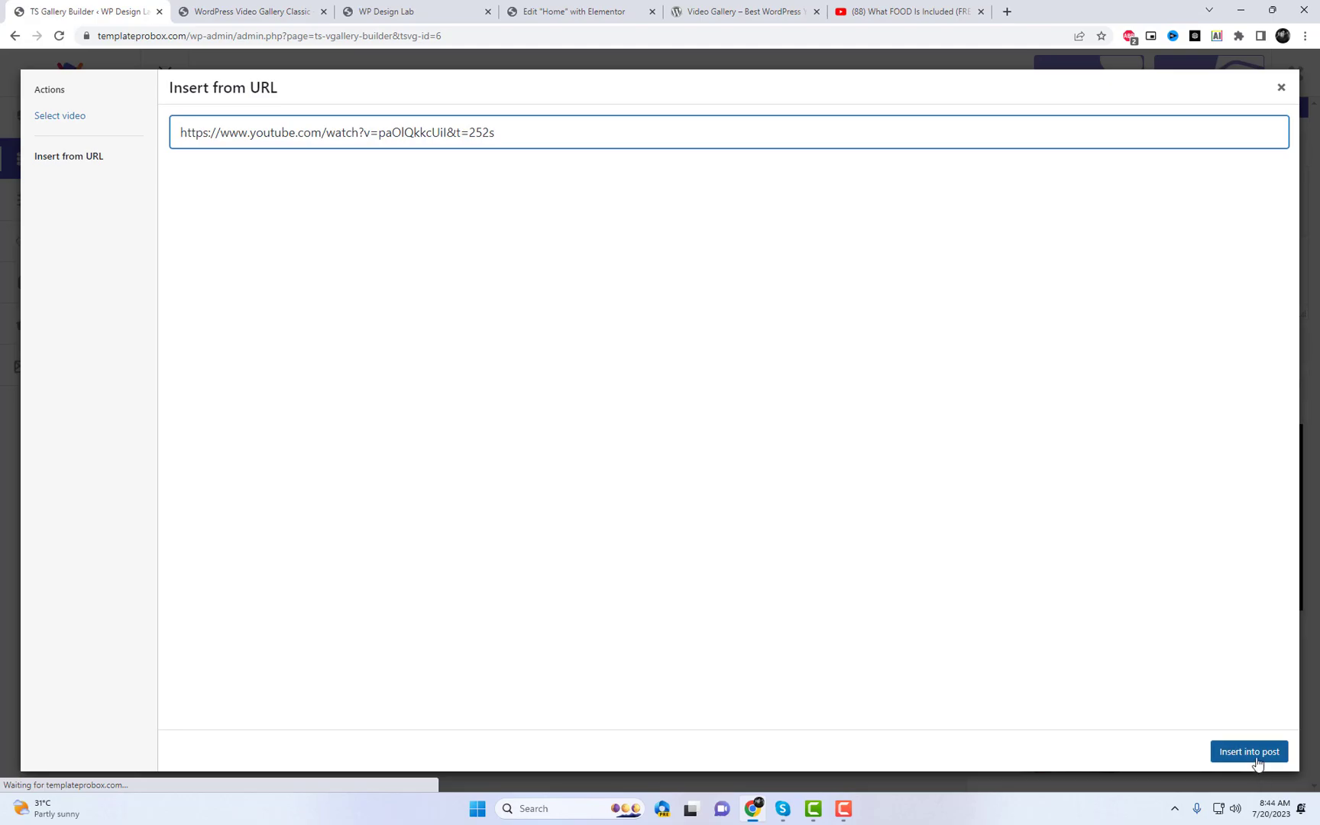
left_click(1256, 760)
Title the second entry "What FOOD Is Included (FREE)" using text from the YouTube title, update the gallery and return to the video list.
left_click(895, 11)
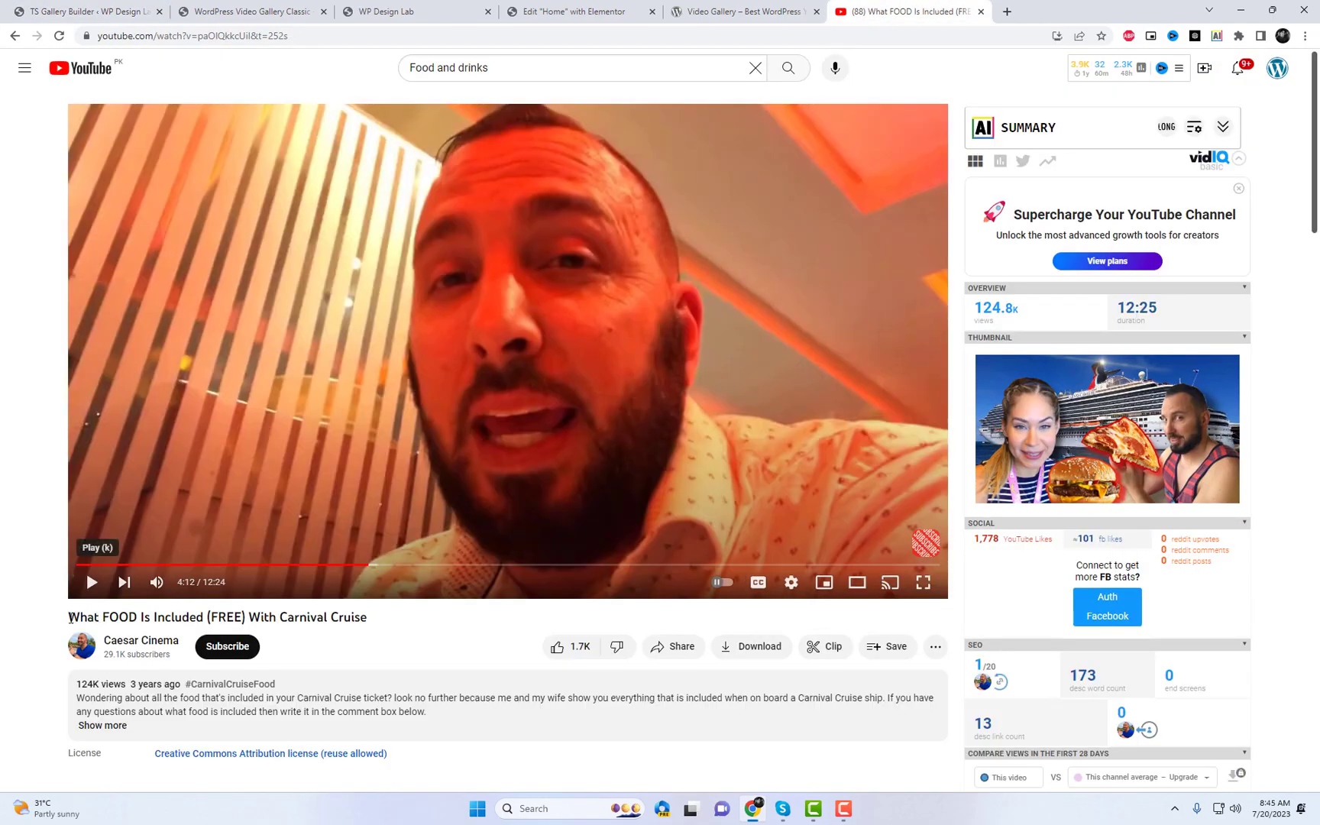
left_click_drag(69, 617, 183, 615)
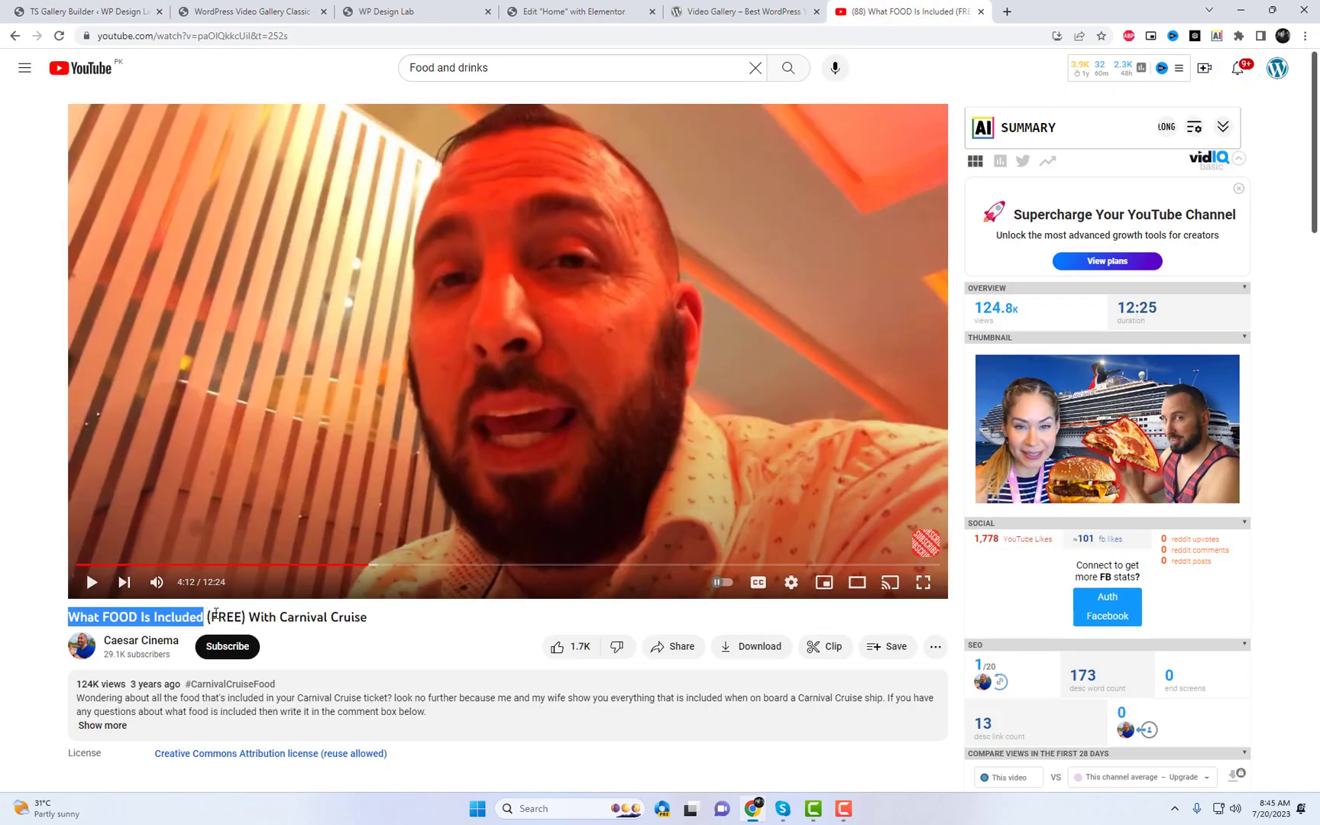
left_click(71, 9)
triple_click(1090, 150)
key("ctrl+v")
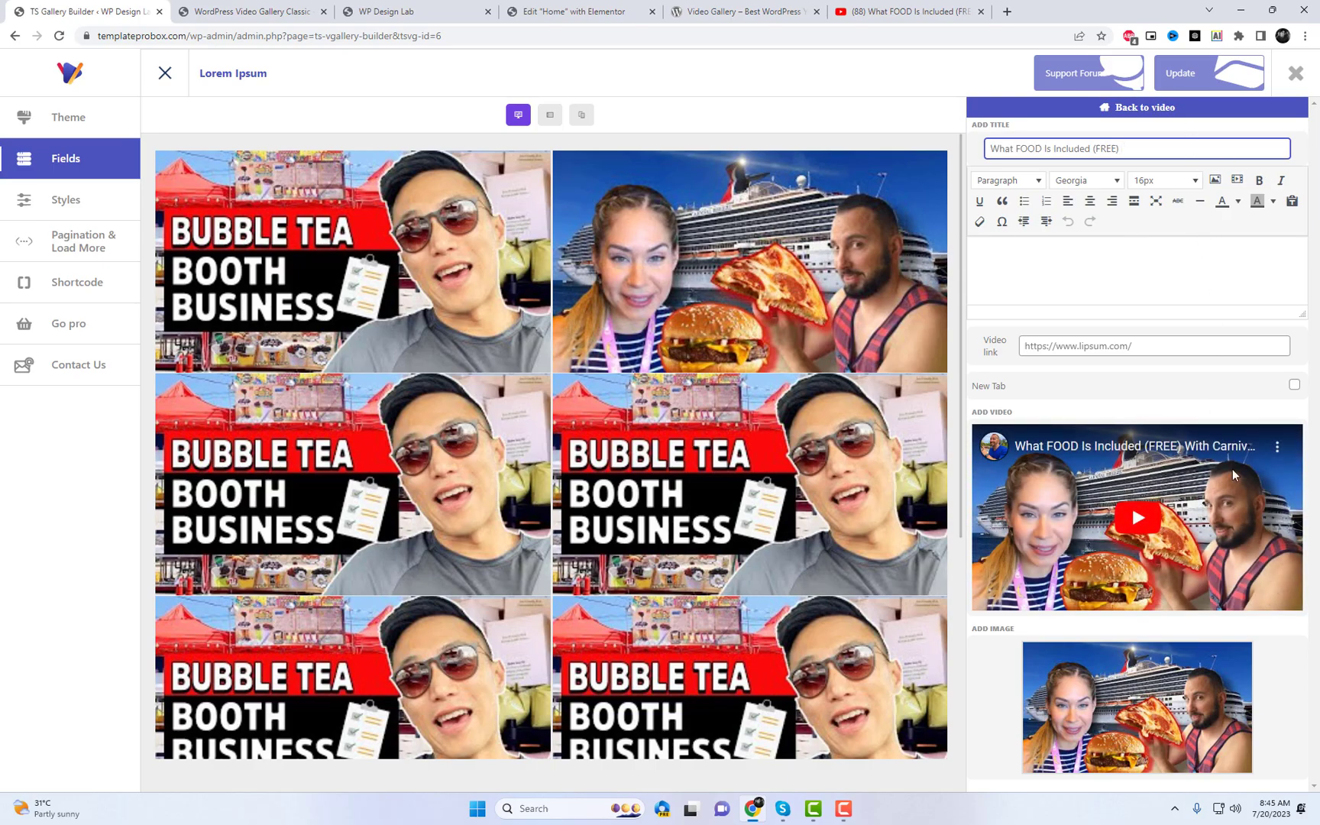
left_click(1200, 82)
left_click(1174, 111)
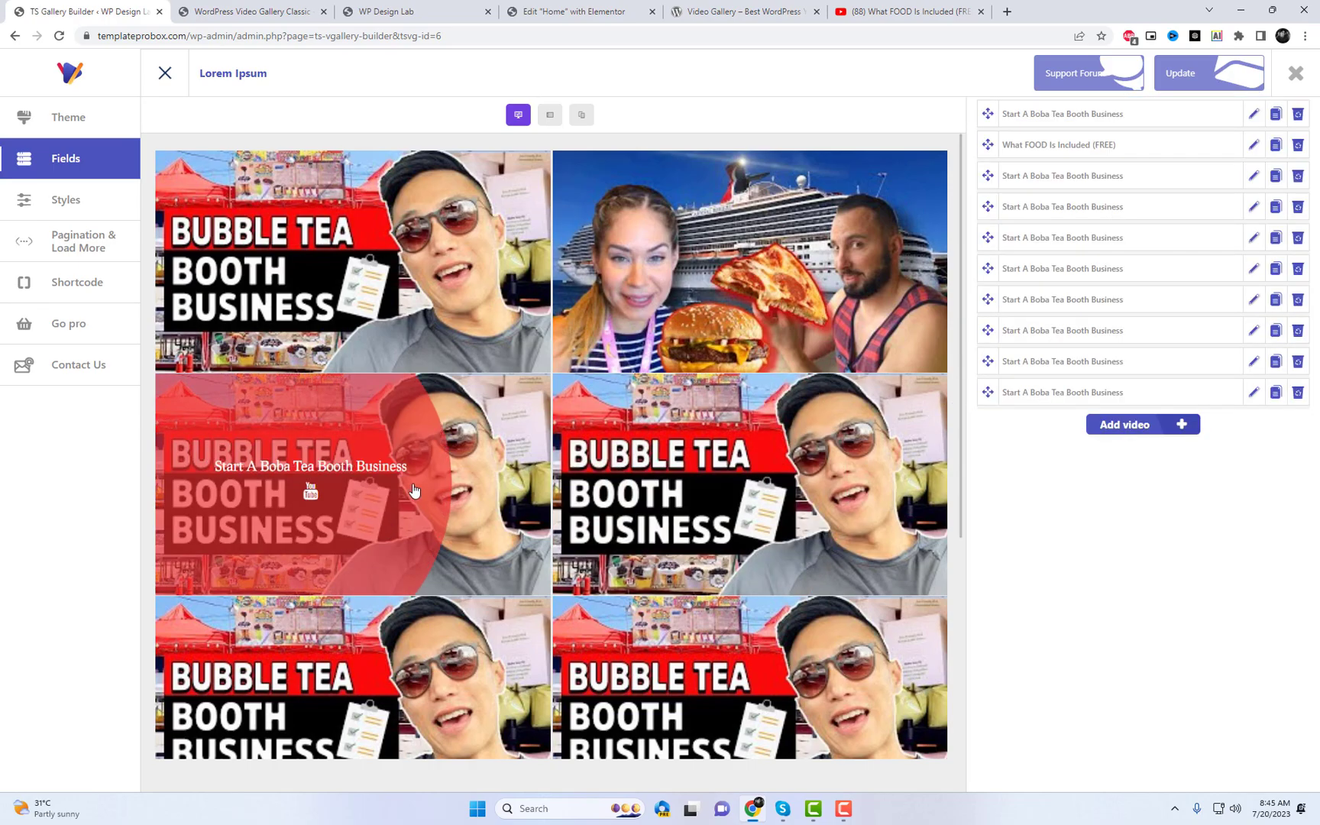
On YouTube, open the suggested "EMBARKATION TIPS for Carnival Cruise" video and copy its URL.
left_click(415, 490)
left_click(901, 10)
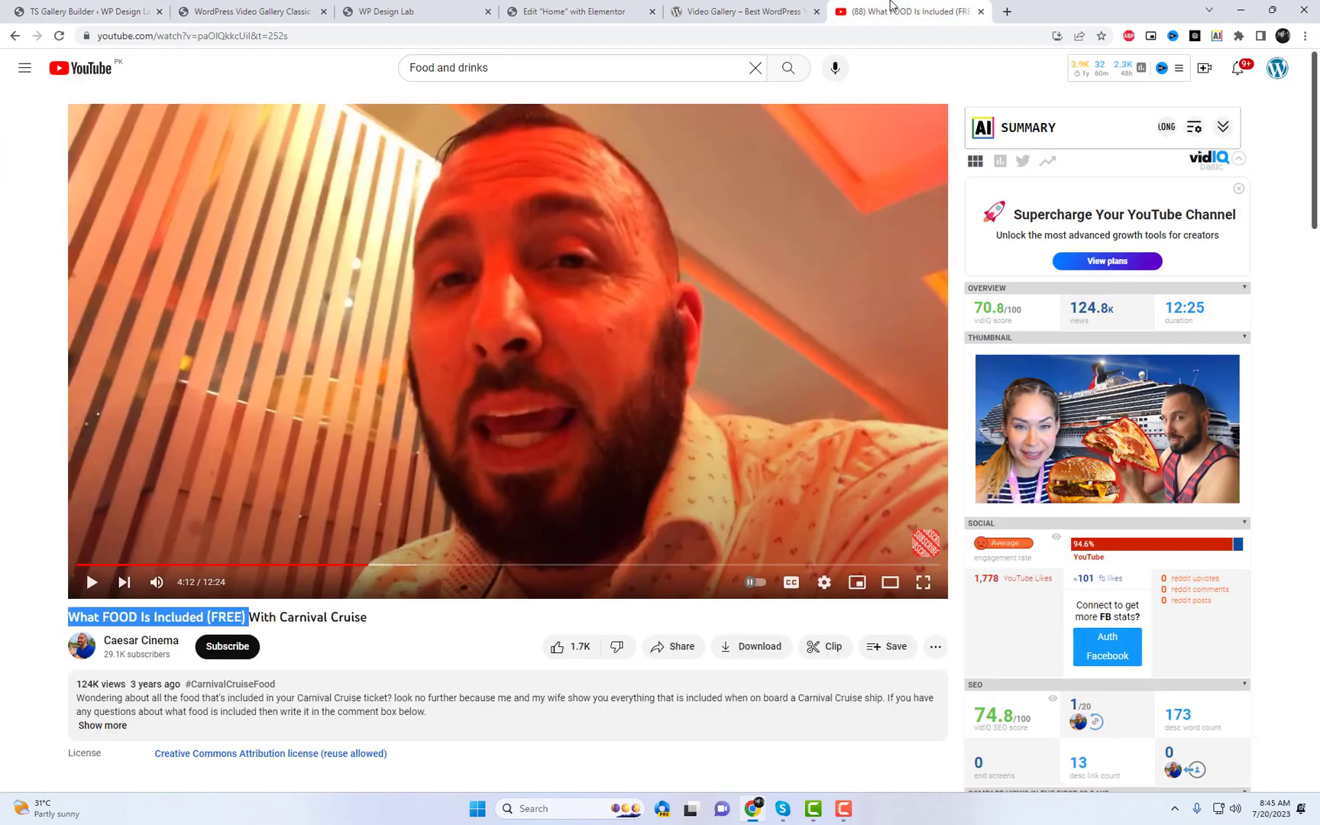
scroll(1093, 571, "down", 15)
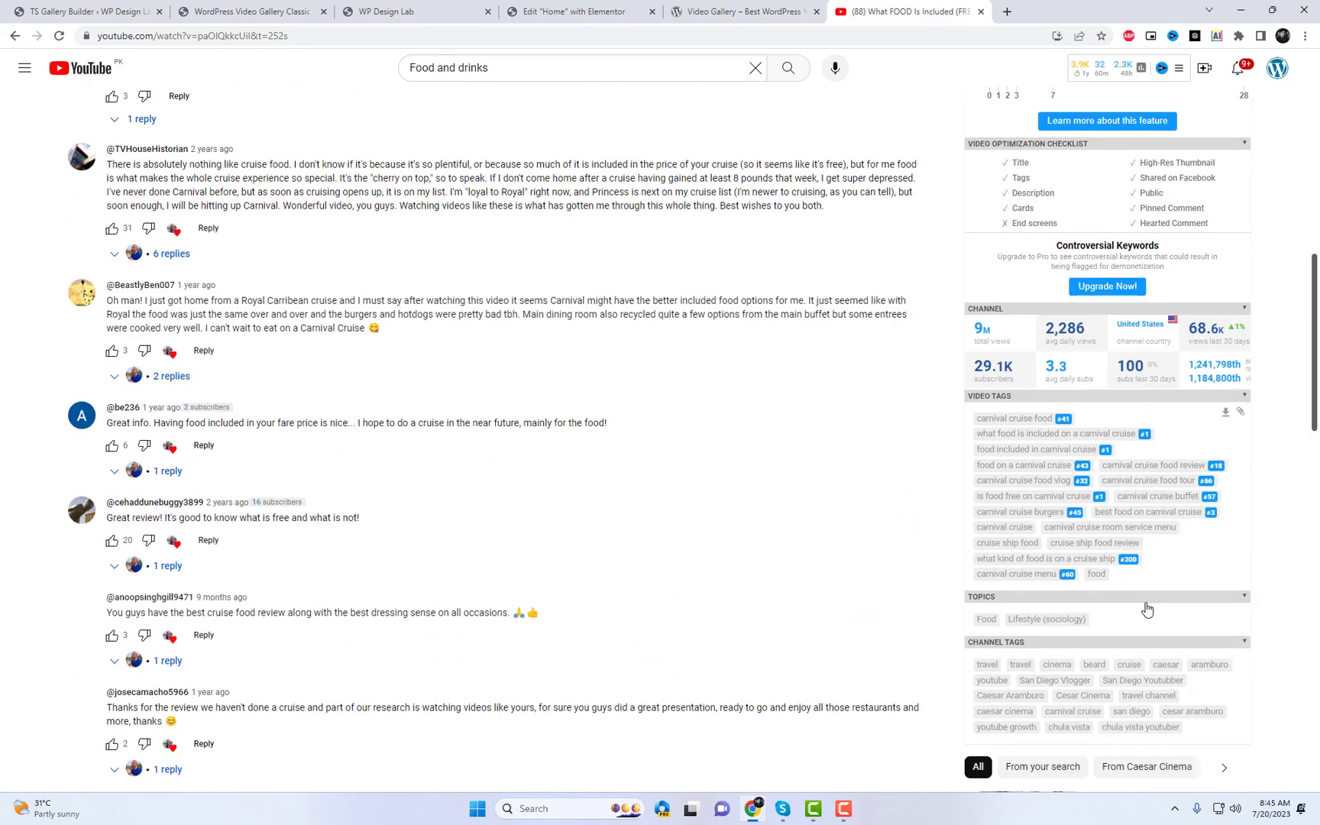
left_click(1145, 405)
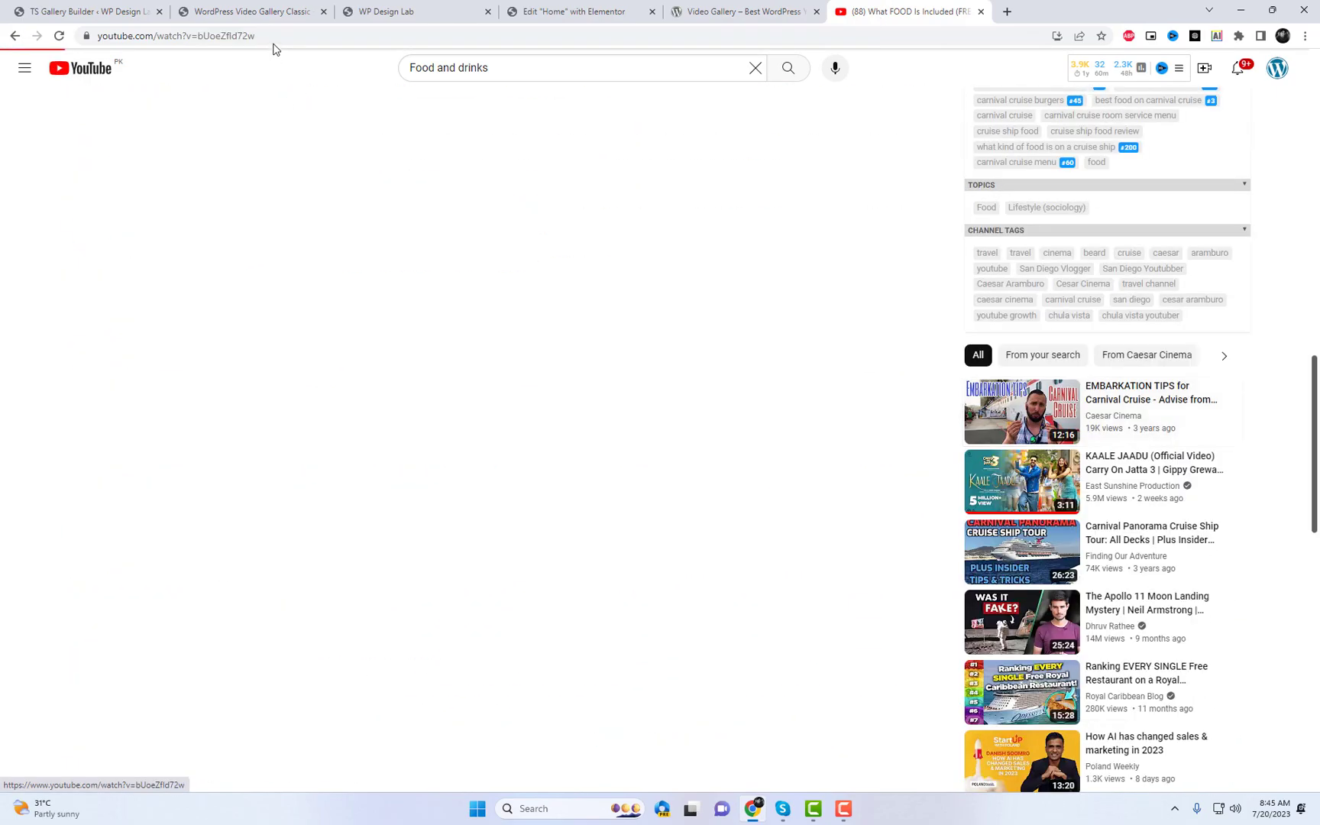
left_click(277, 35)
Back in the TS Gallery Builder, replace the third gallery entry's video source with the copied embarkation tips URL.
left_click(103, 12)
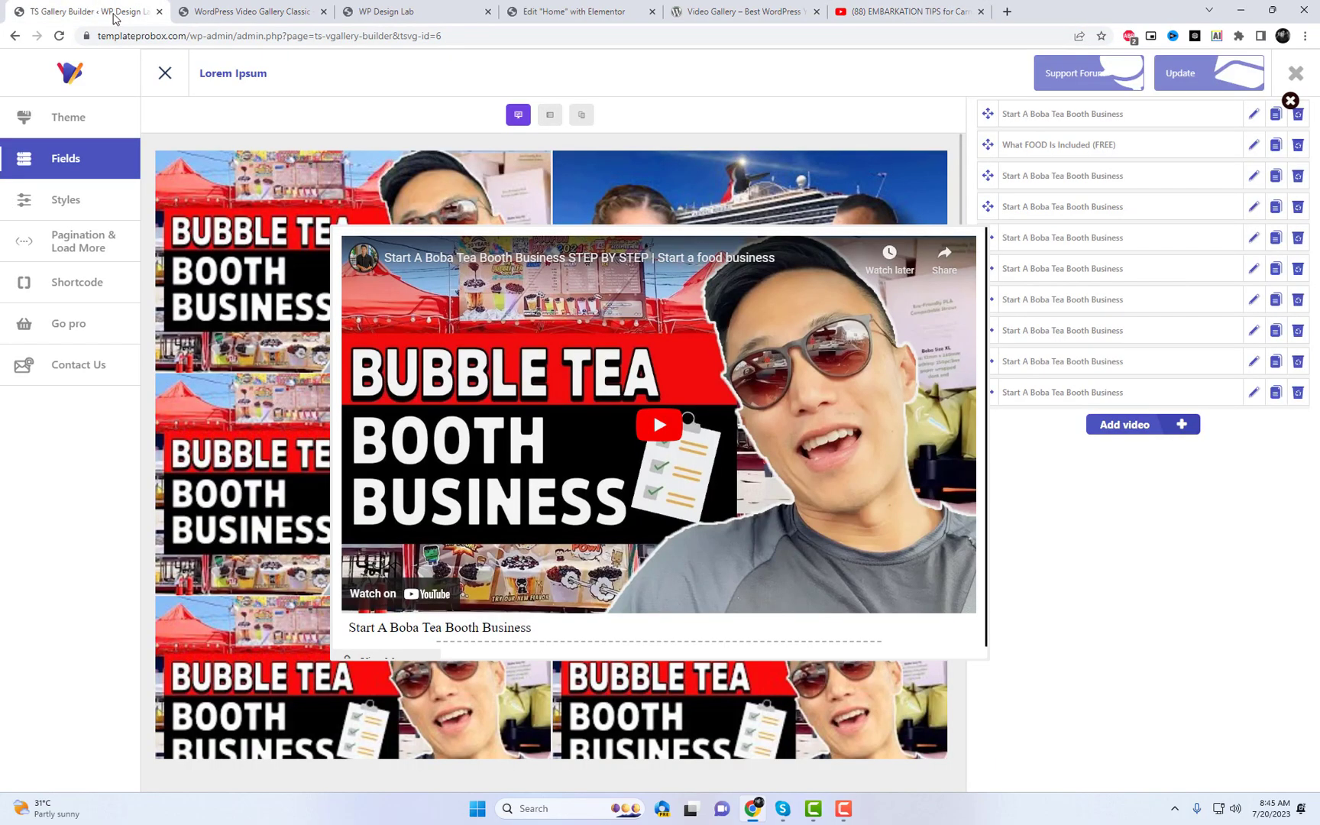
left_click(1113, 594)
left_click(1254, 177)
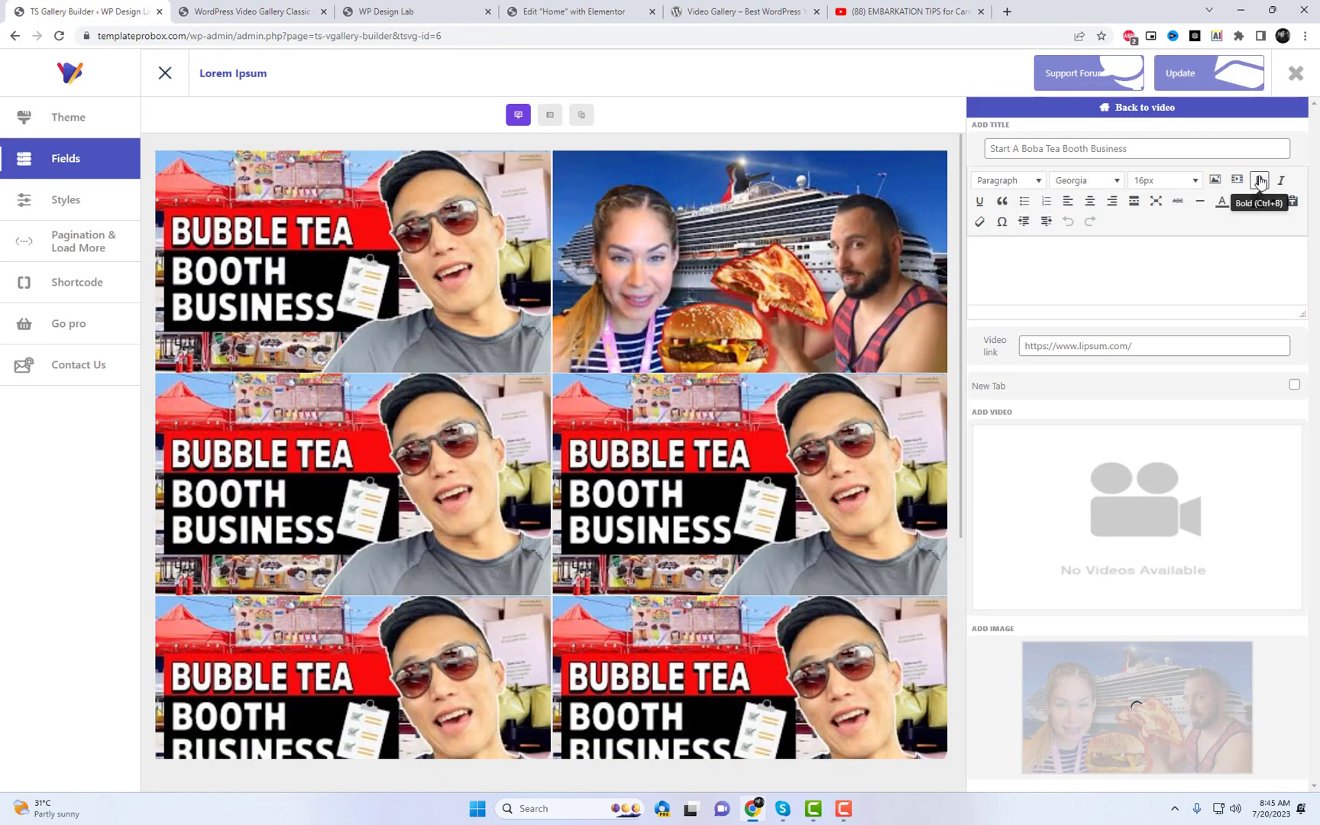
left_click(1138, 460)
left_click(428, 132)
key("ctrl+a")
type("https://www.youtube.com/watch?v=bUoeZfId7I2w")
left_click(1229, 753)
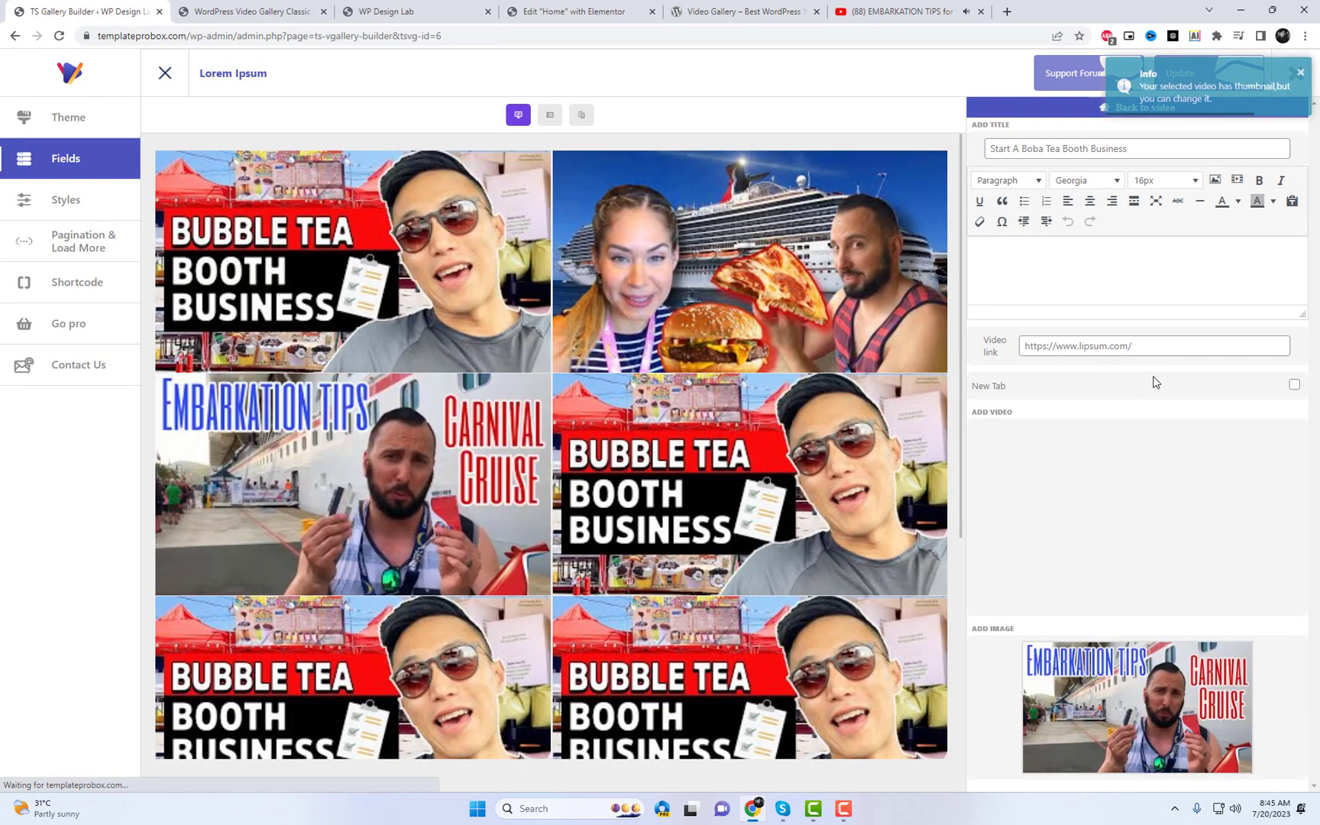
Title the third gallery entry "Carnival Cruise" and update the gallery.
triple_click(1059, 142)
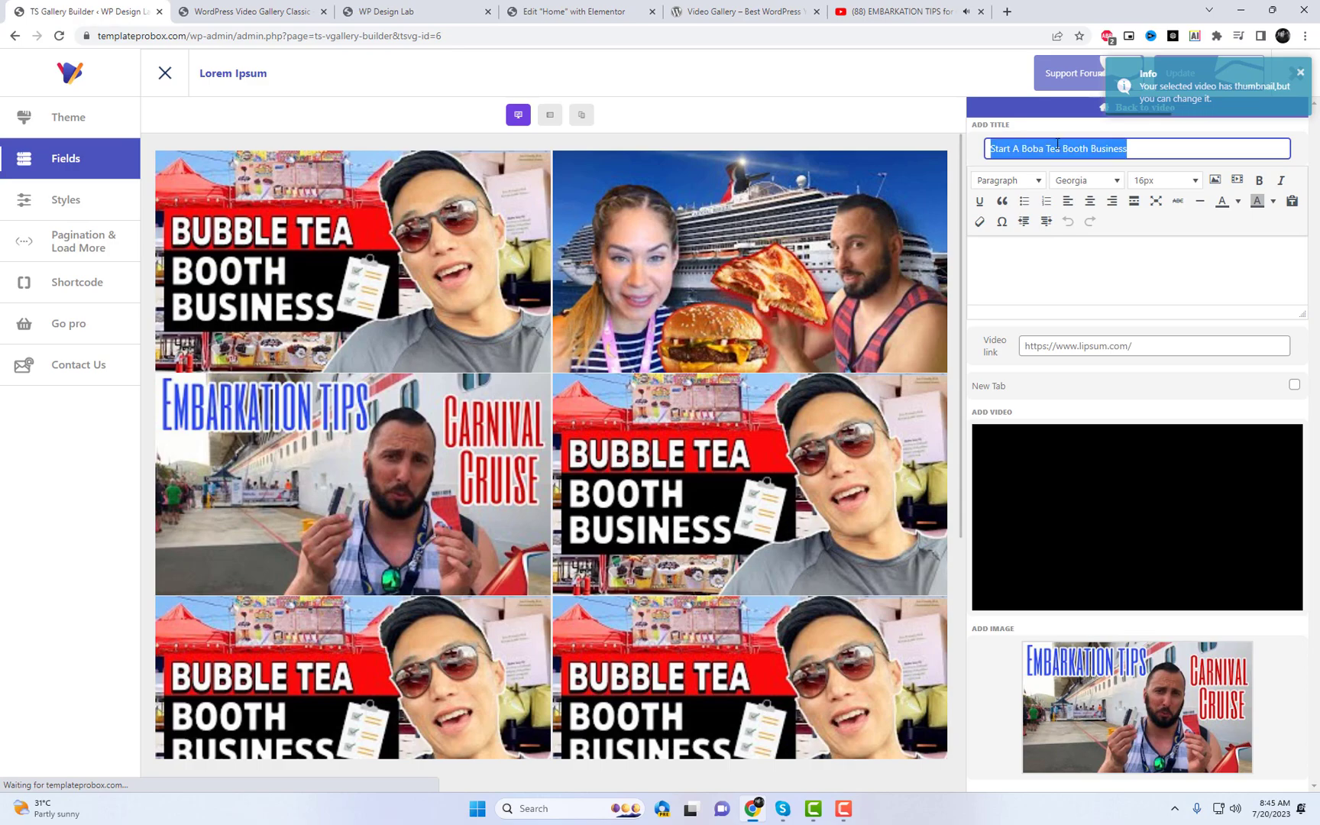
type("Carv")
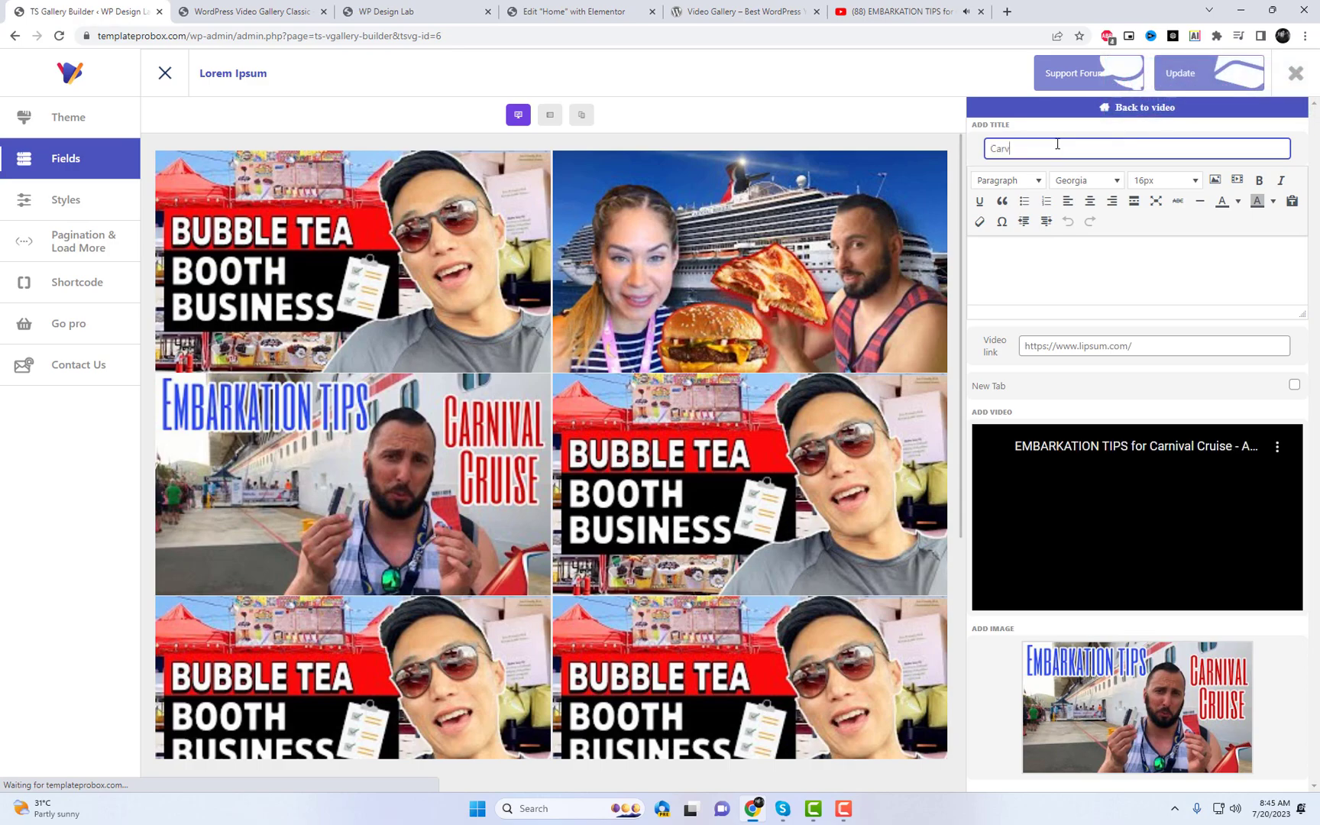
key("BackSpace")
type("ni")
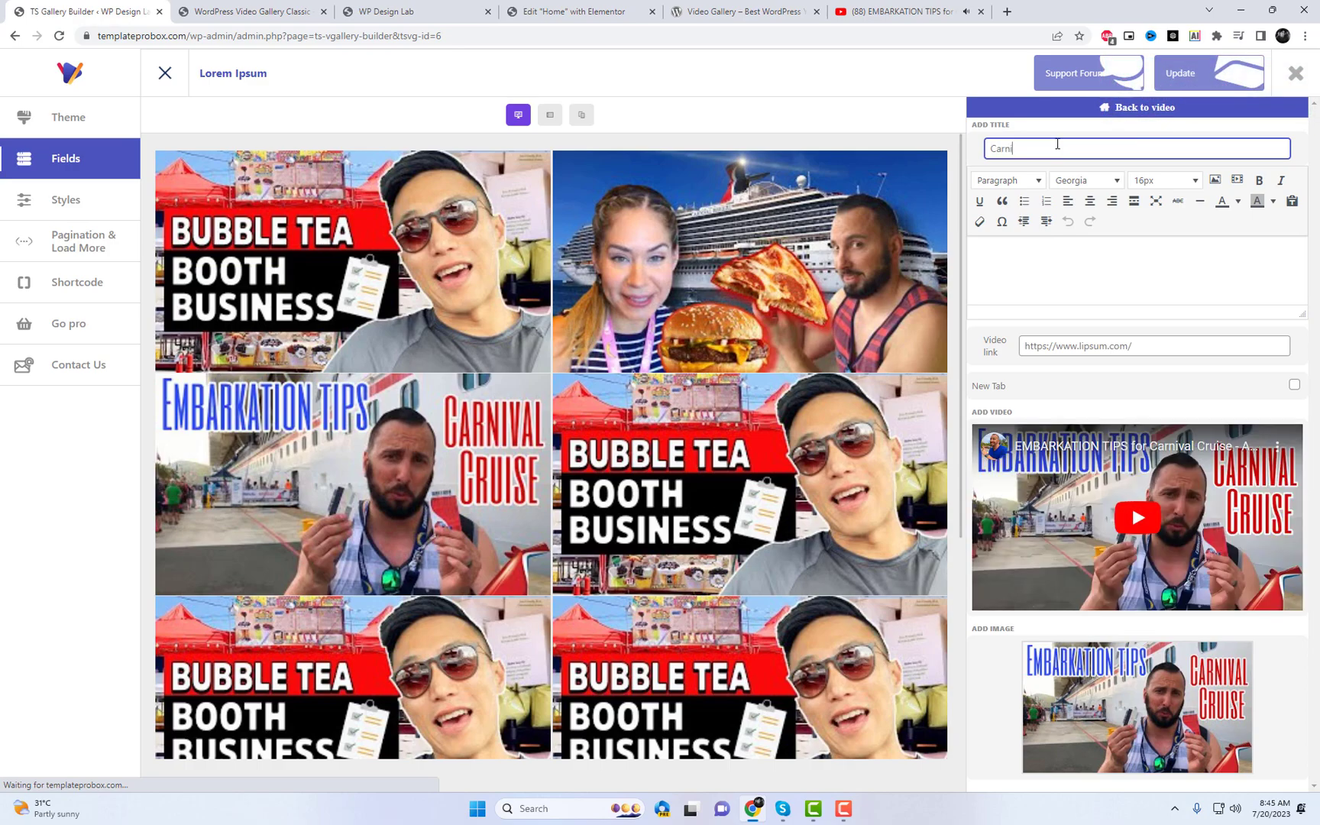
type("val Cruise")
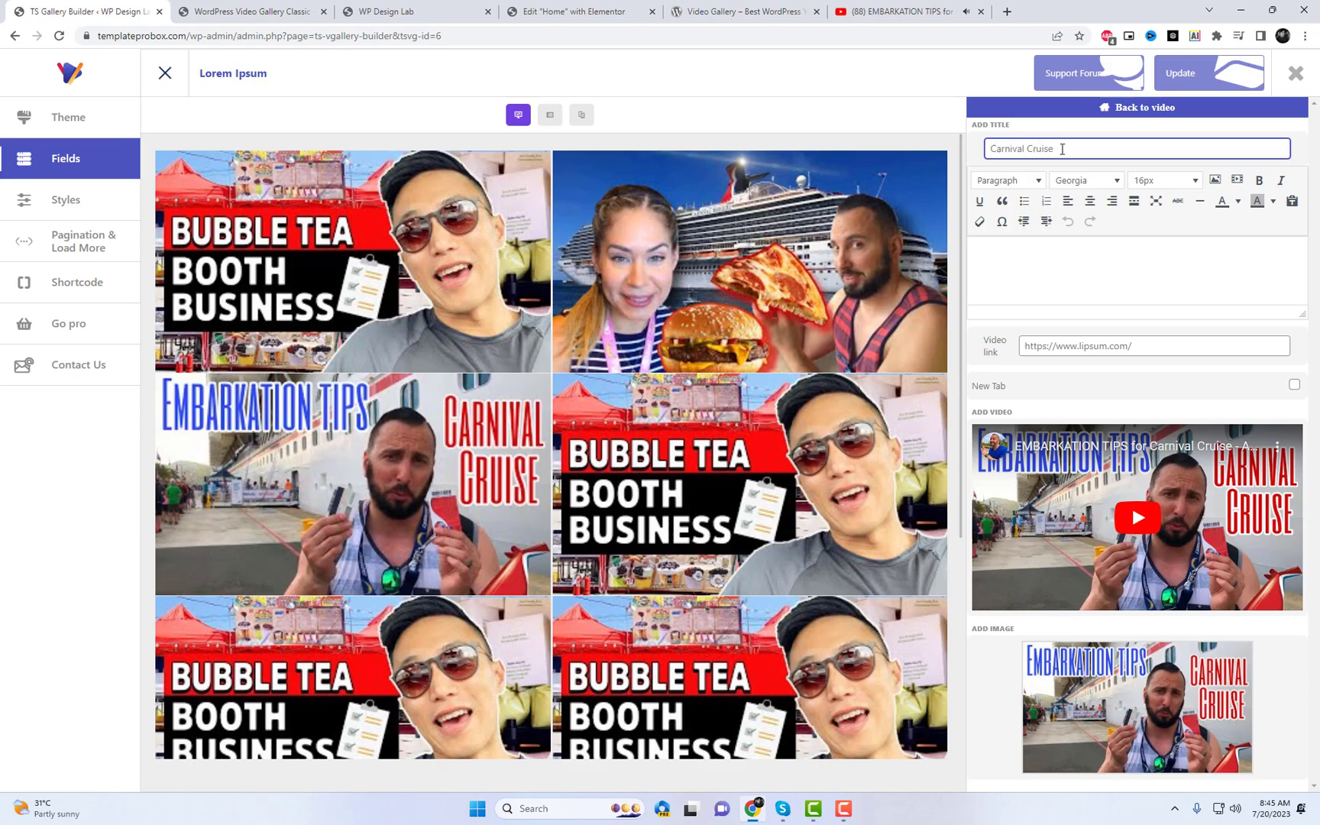
left_click(1214, 81)
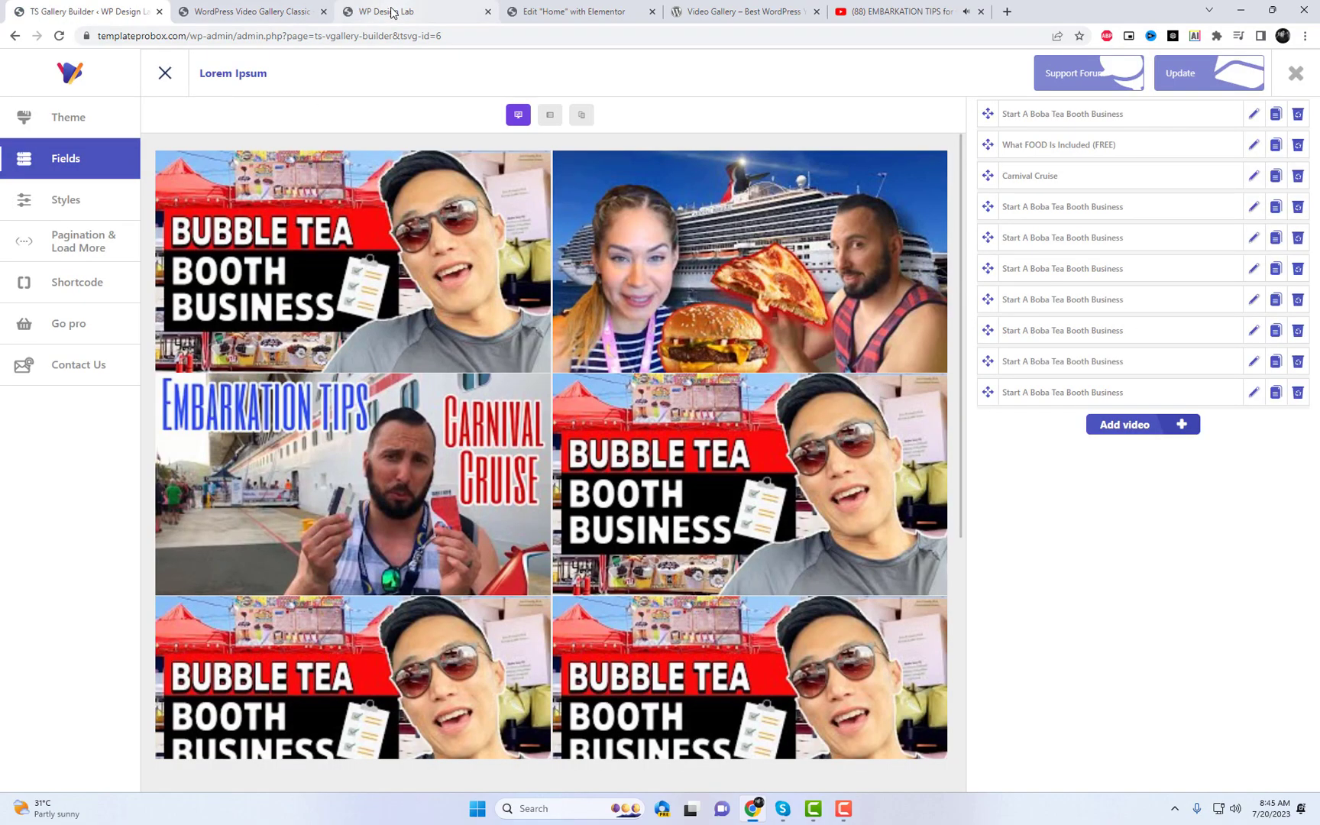
Reload the live home page, preview the Carnival Cruise video in its popup, and return to the gallery builder.
left_click(386, 11)
scroll(1107, 324, "up", 3)
right_click(1111, 269)
left_click(1113, 317)
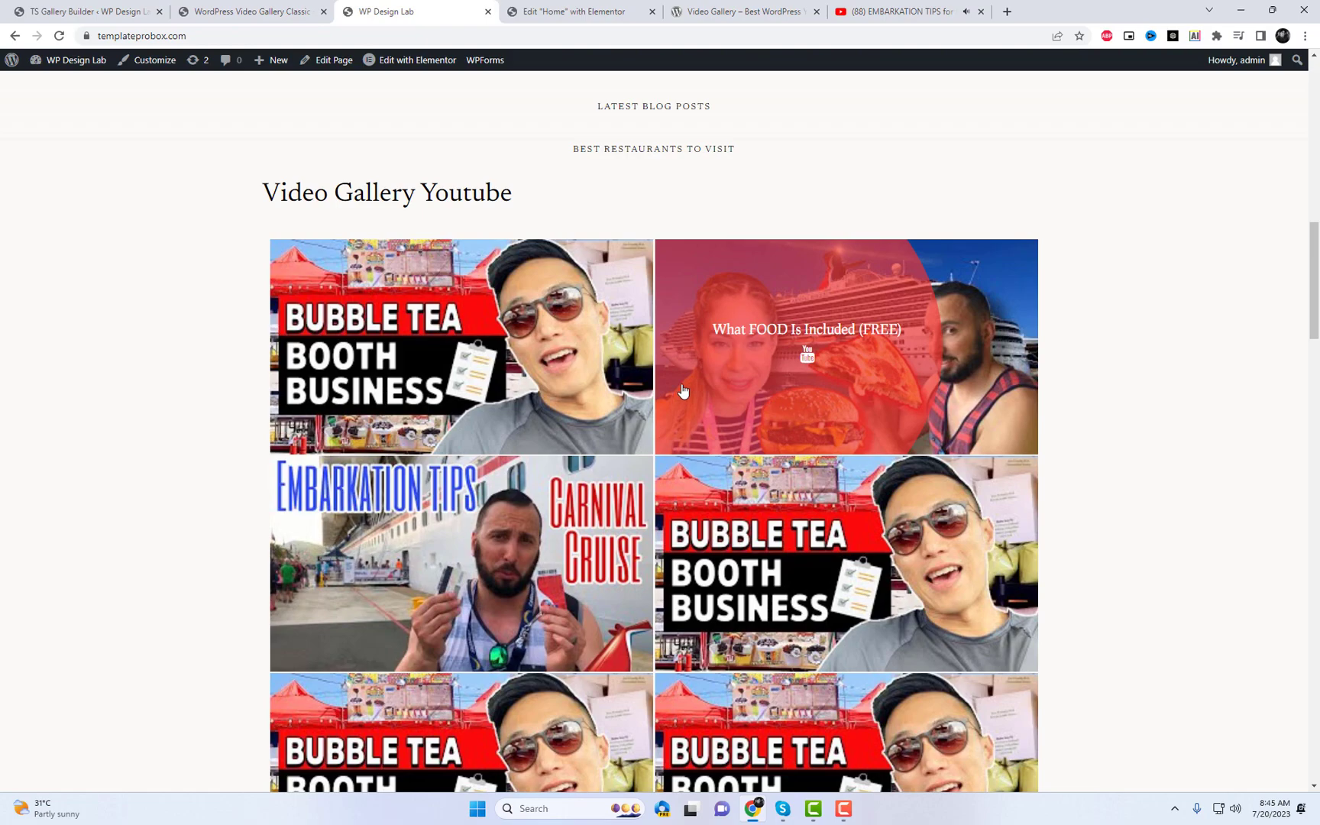
left_click(563, 516)
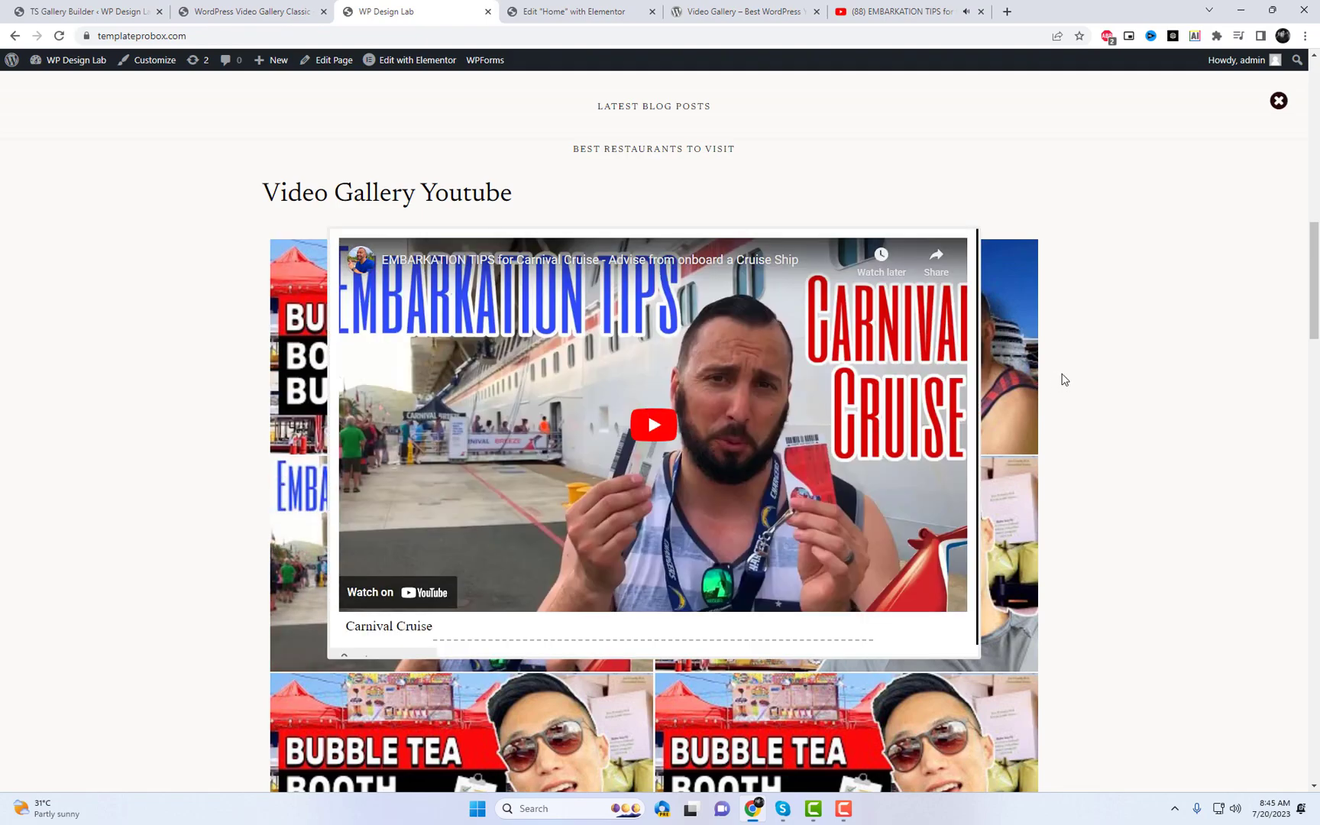
left_click(1139, 353)
left_click(114, 10)
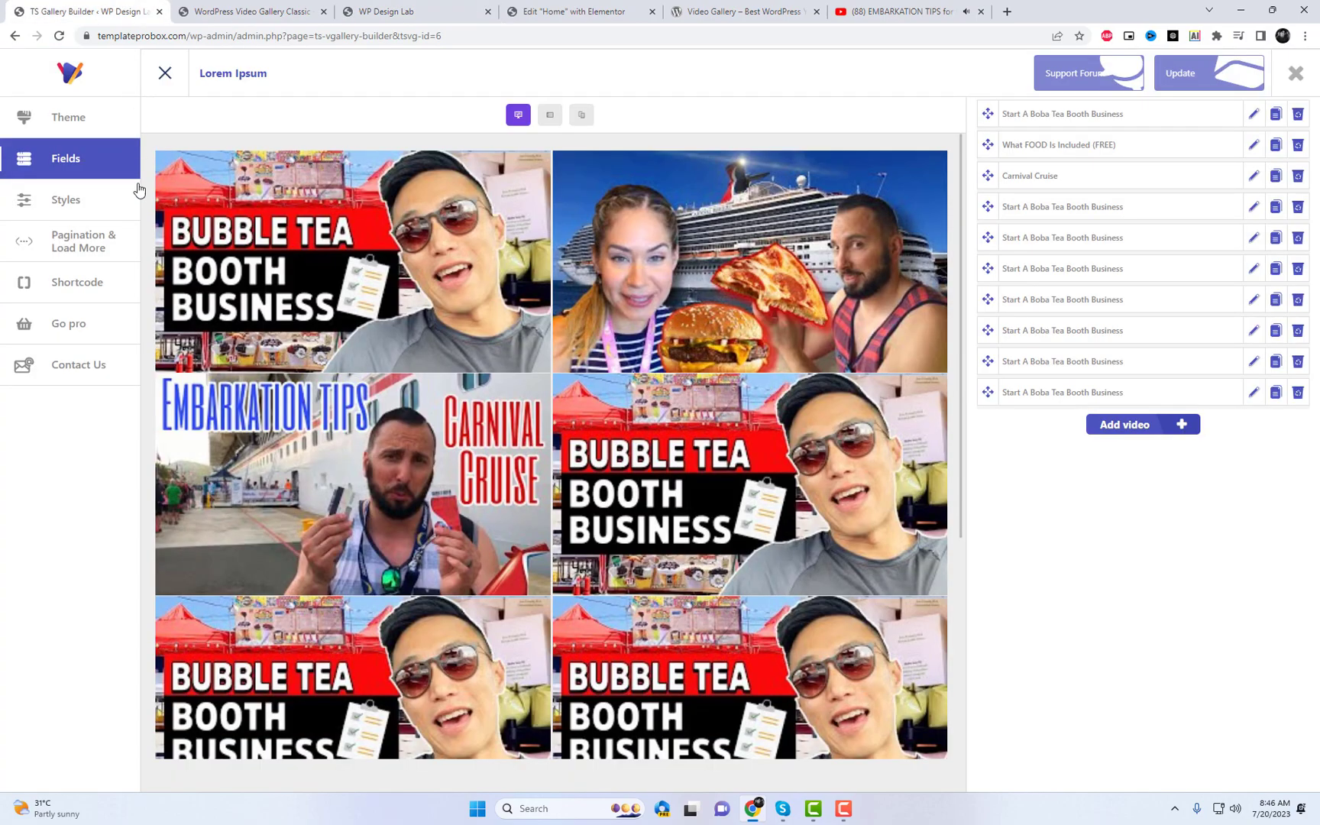
Open the gallery's style settings and review the popup and popup title options.
left_click(82, 211)
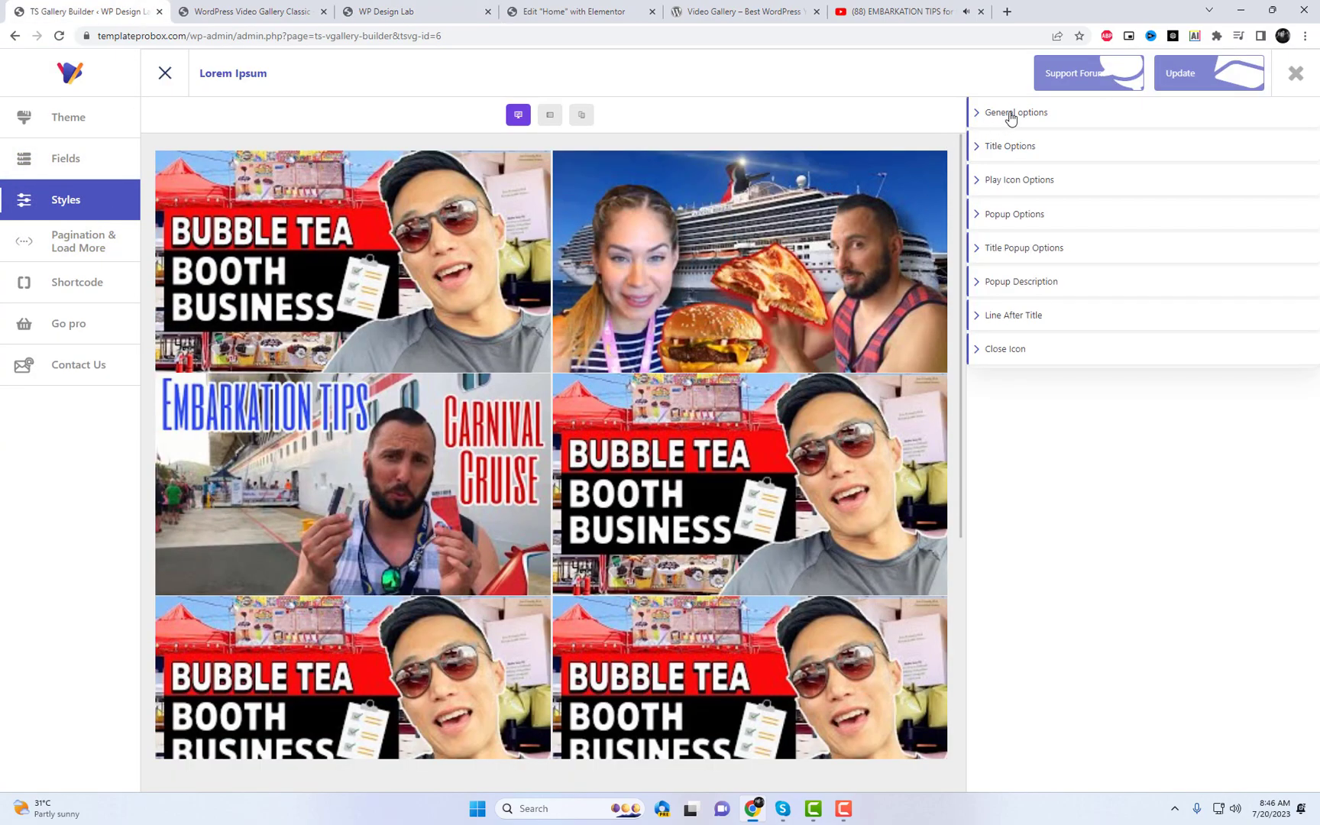
left_click(1041, 216)
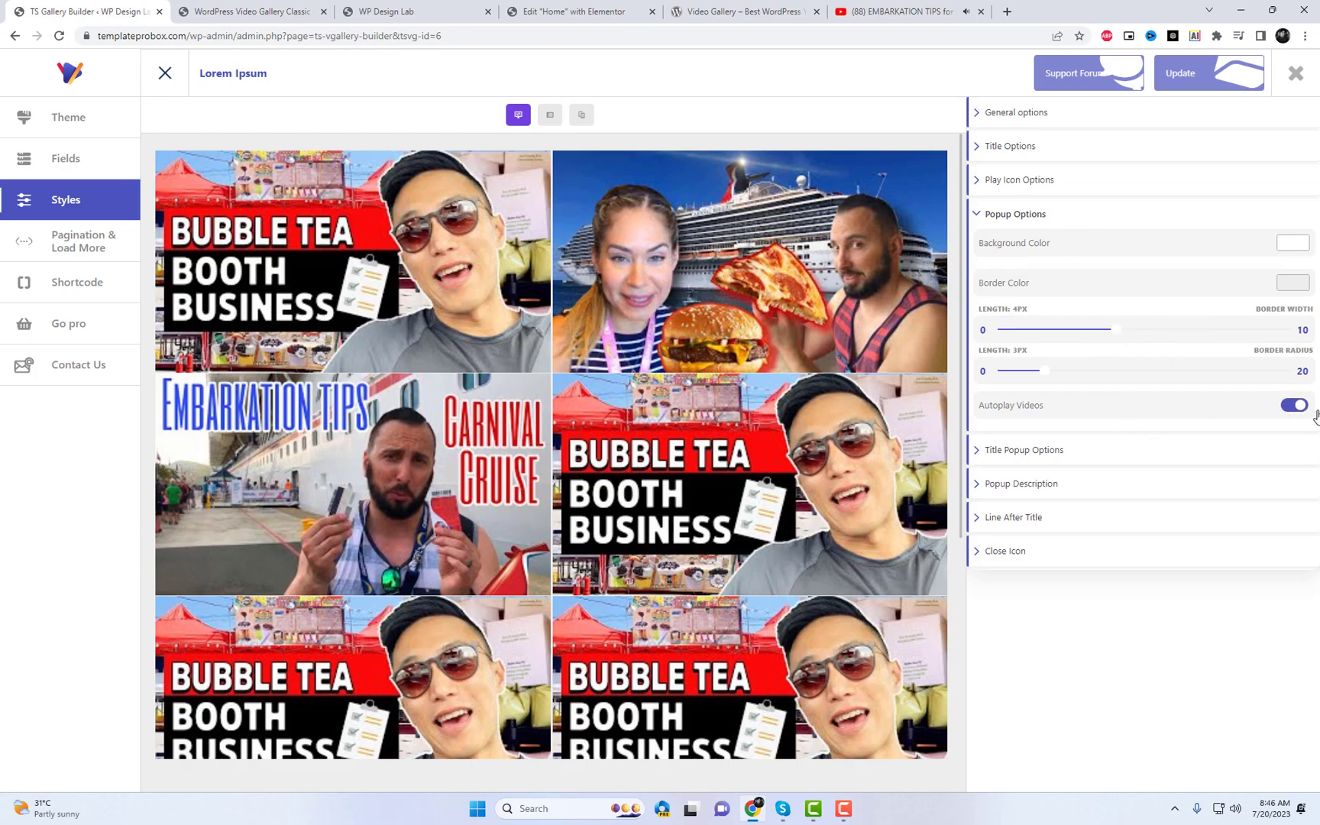
left_click(1083, 457)
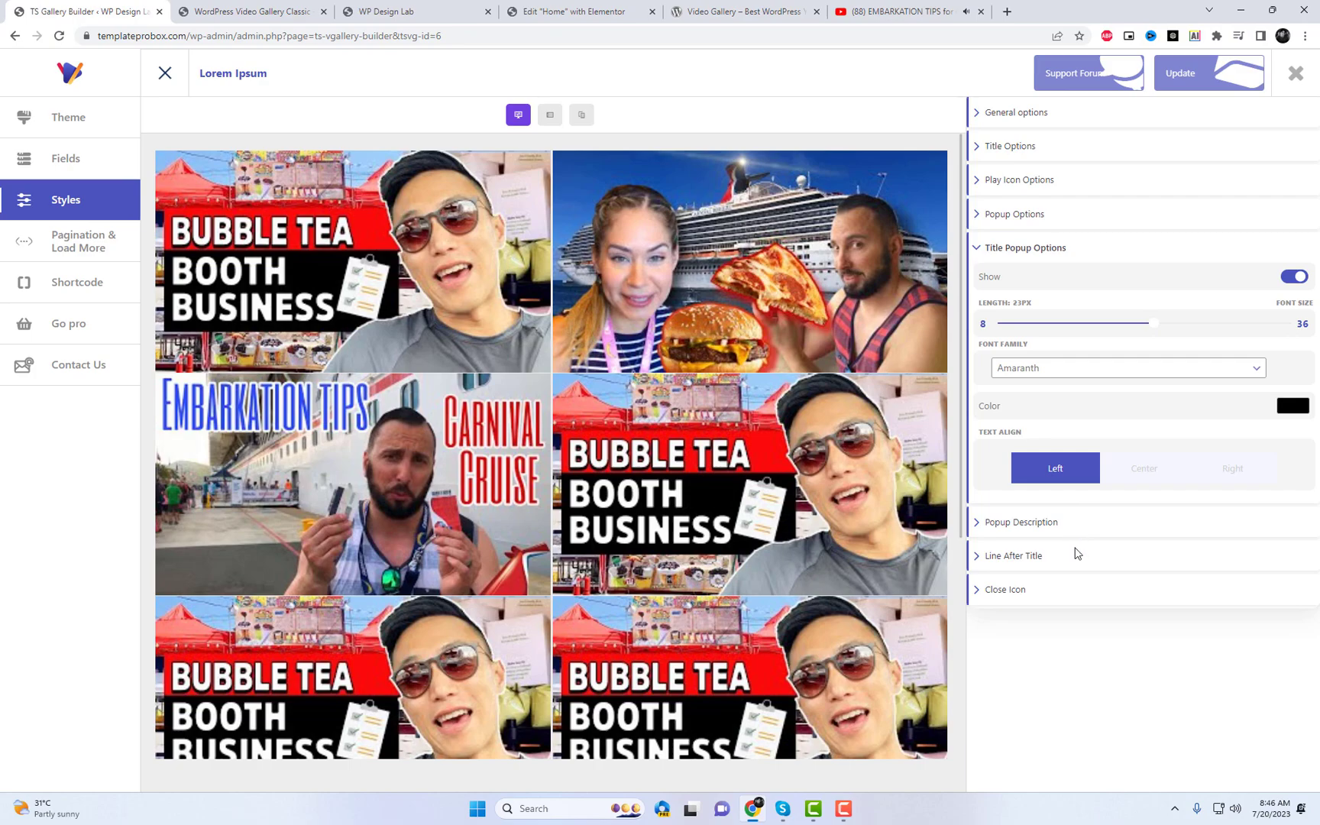
In the title options, change the font family to Prosto One, try another font, and collapse the section.
left_click(1035, 155)
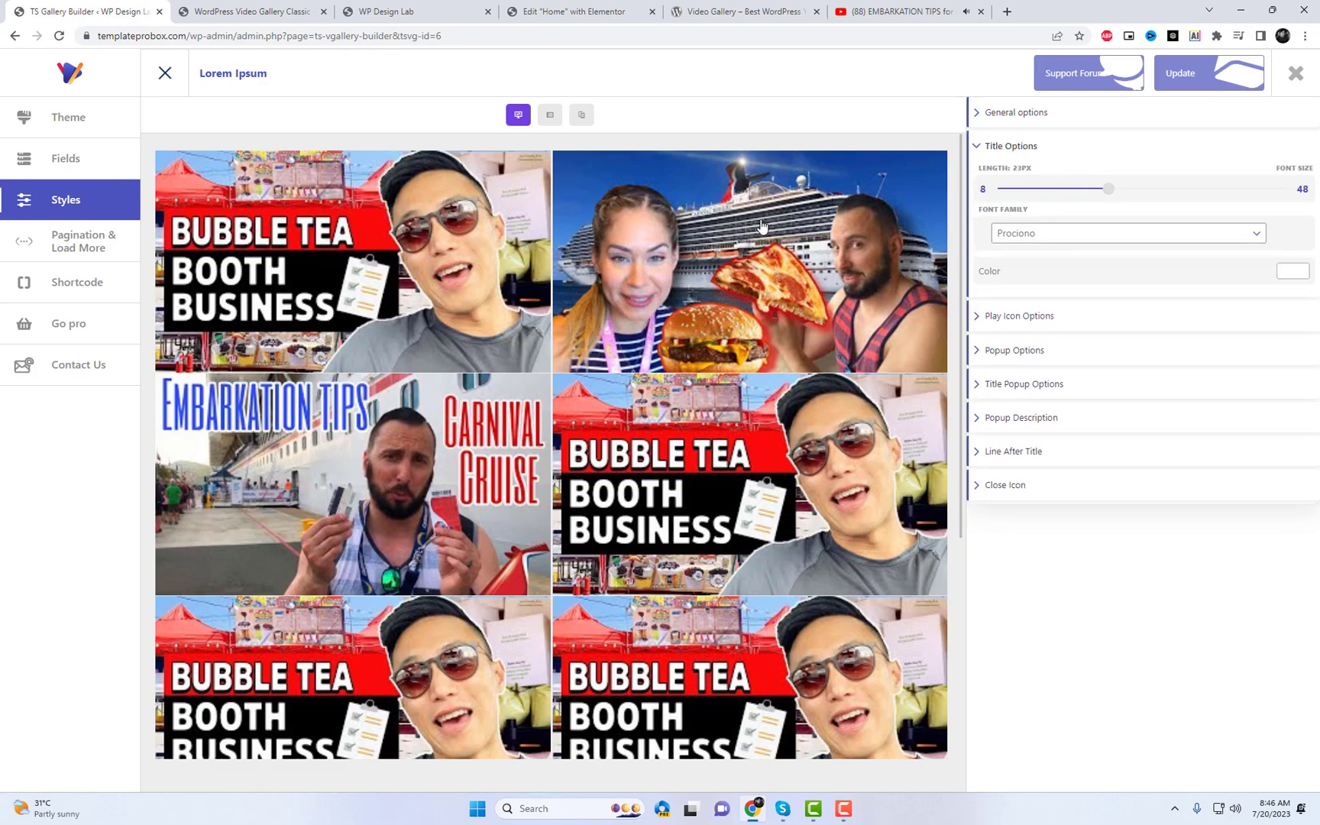
left_click(1034, 233)
scroll(1041, 393, "down", 1)
scroll(1041, 393, "down", 1)
left_click(1037, 407)
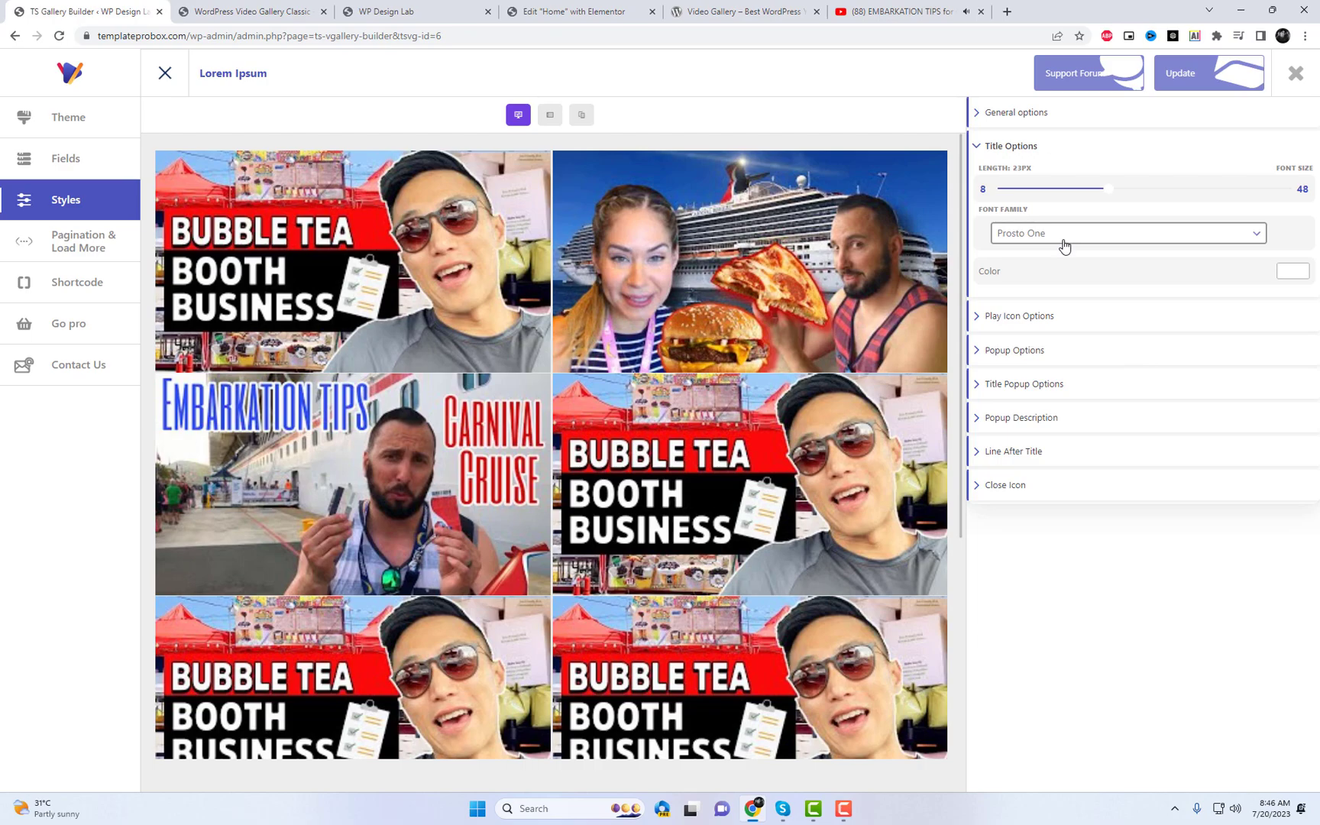
left_click(1063, 241)
left_click(1037, 361)
left_click(981, 149)
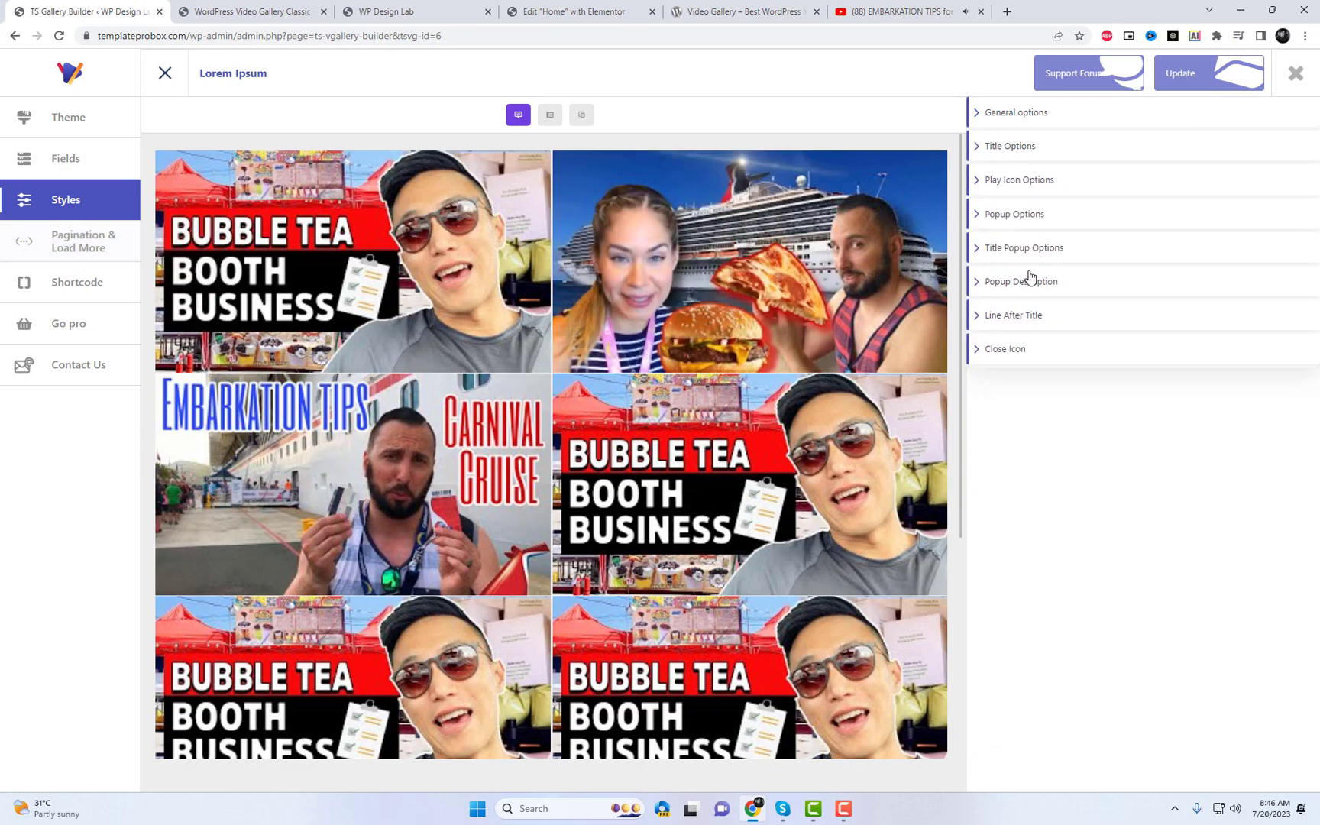
In the general options, try hover effects 8, 6 and 1, with Hover Color 1 set to cyan rgba(0, 228, 239, 0.68).
left_click(1037, 113)
scroll(1237, 401, "down", 1)
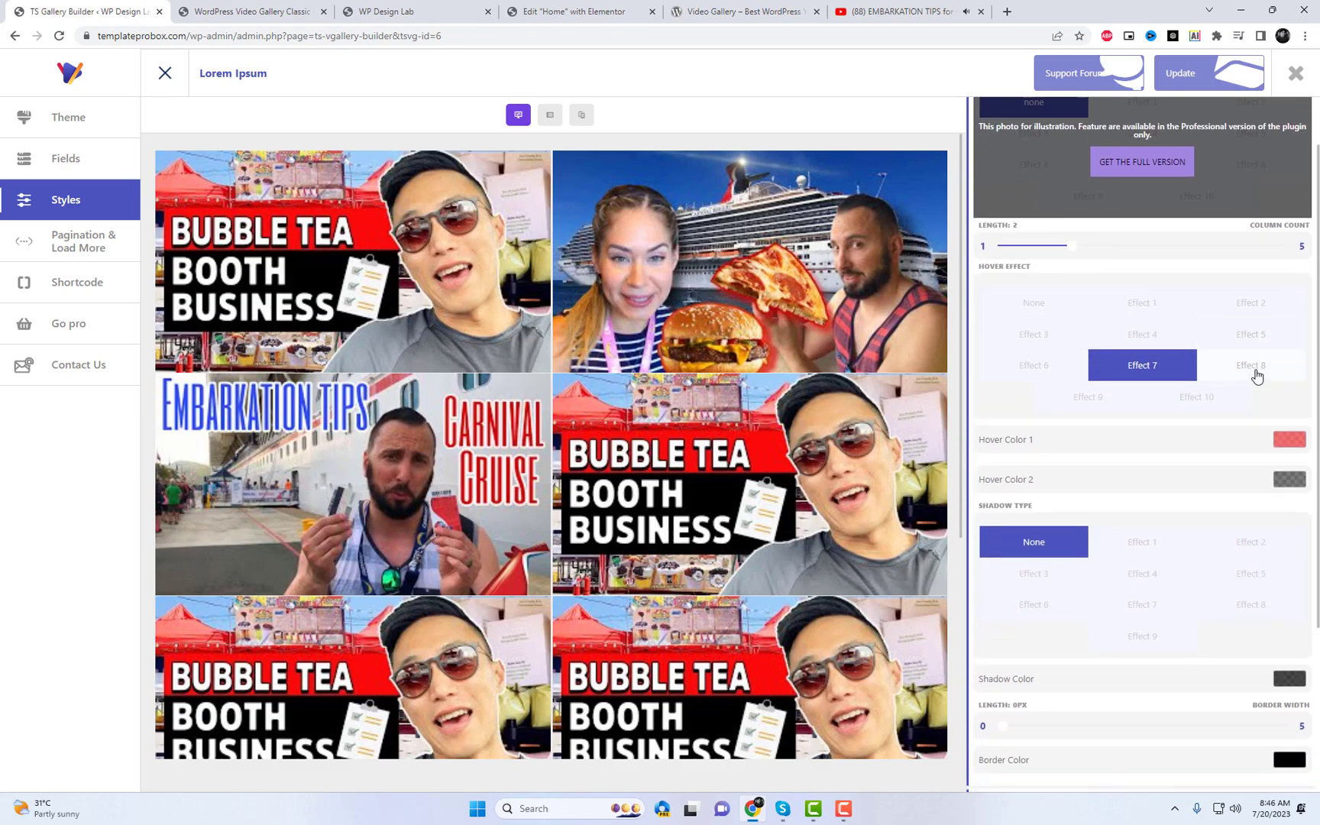
left_click(1252, 367)
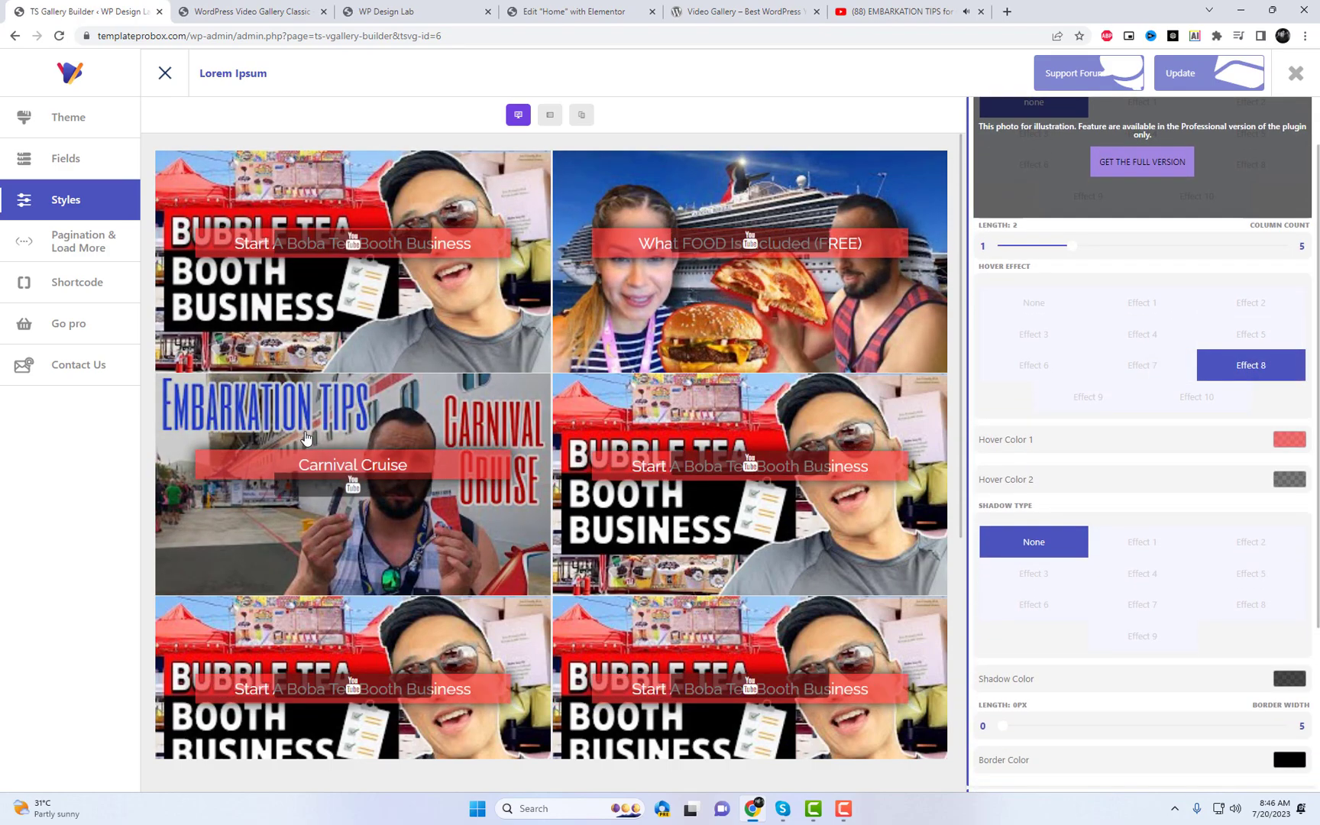
left_click(1050, 371)
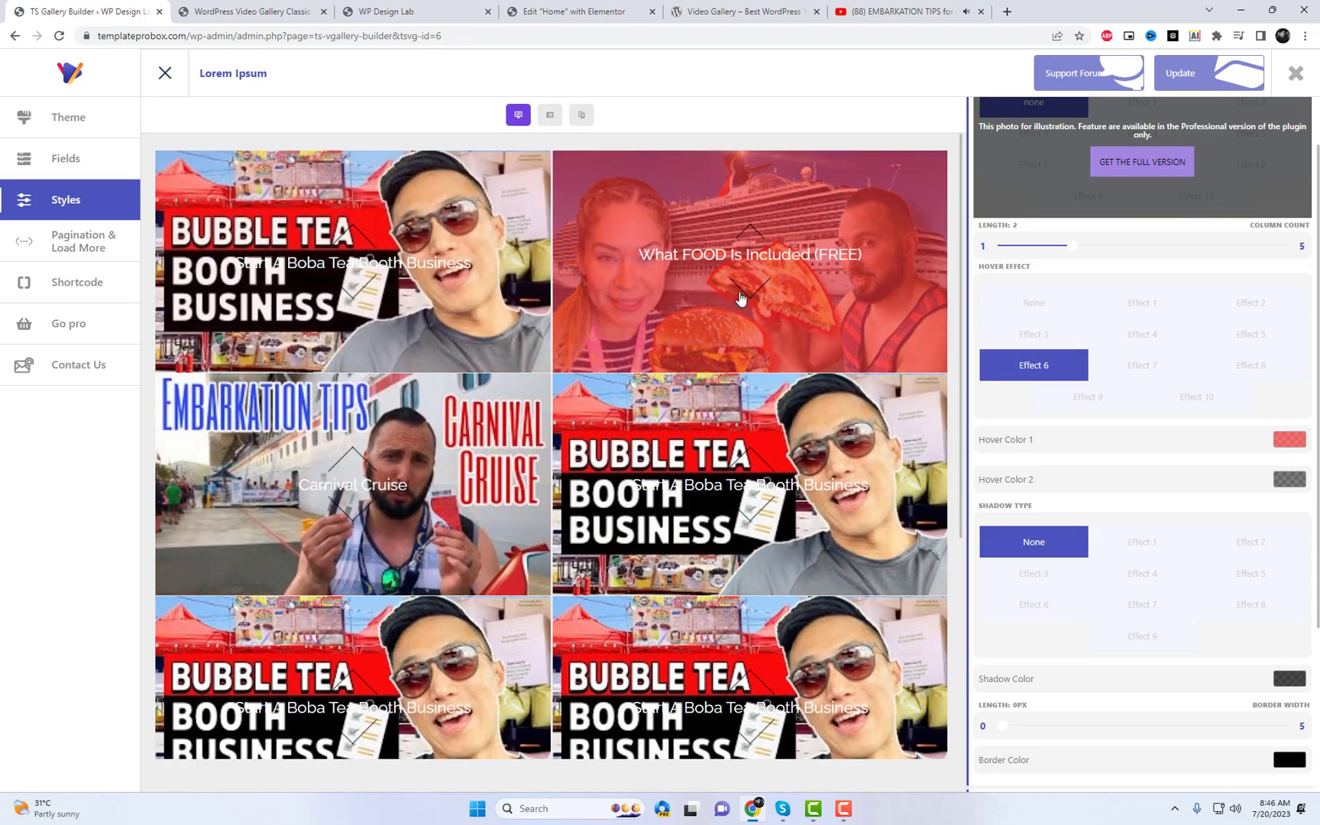
scroll(489, 344, "down", 4)
scroll(1066, 510, "up", 1)
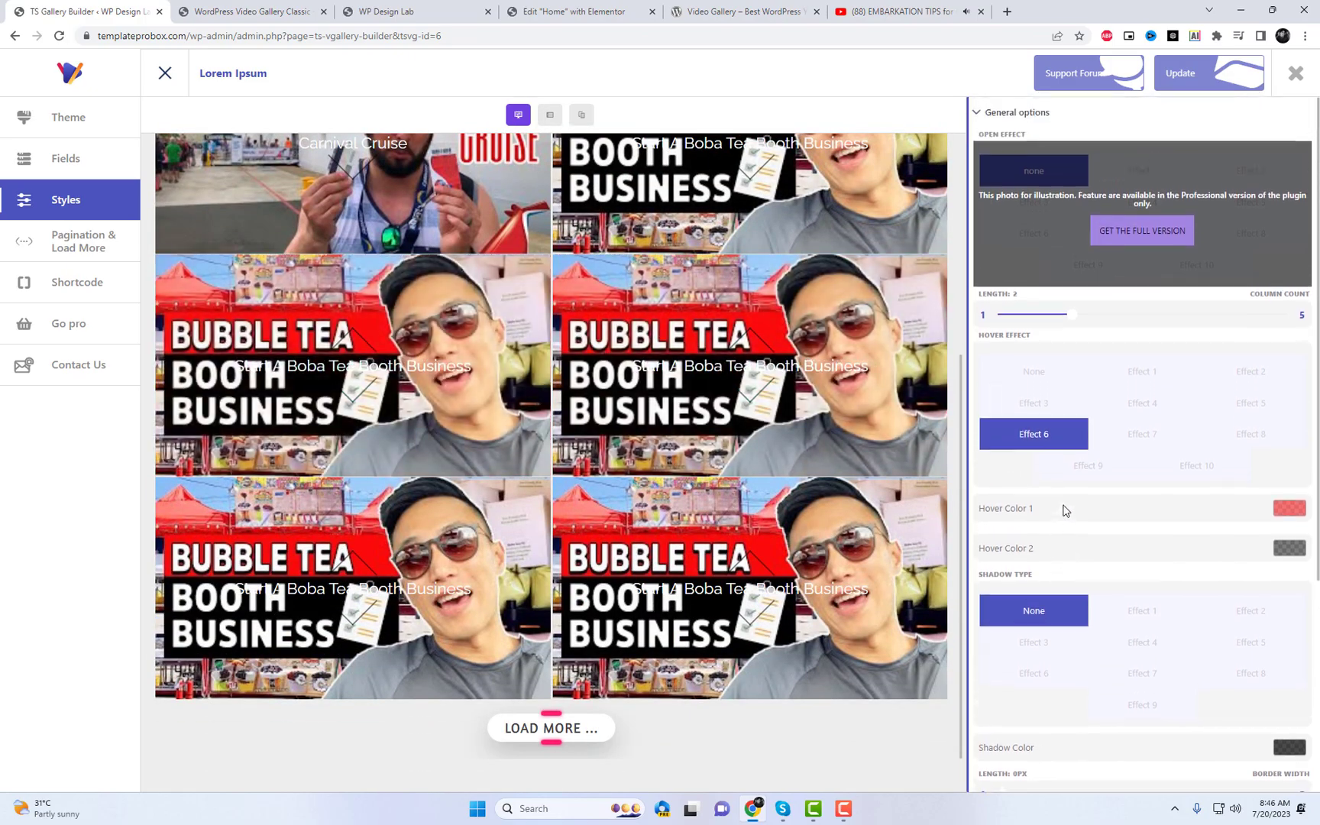
left_click(1147, 379)
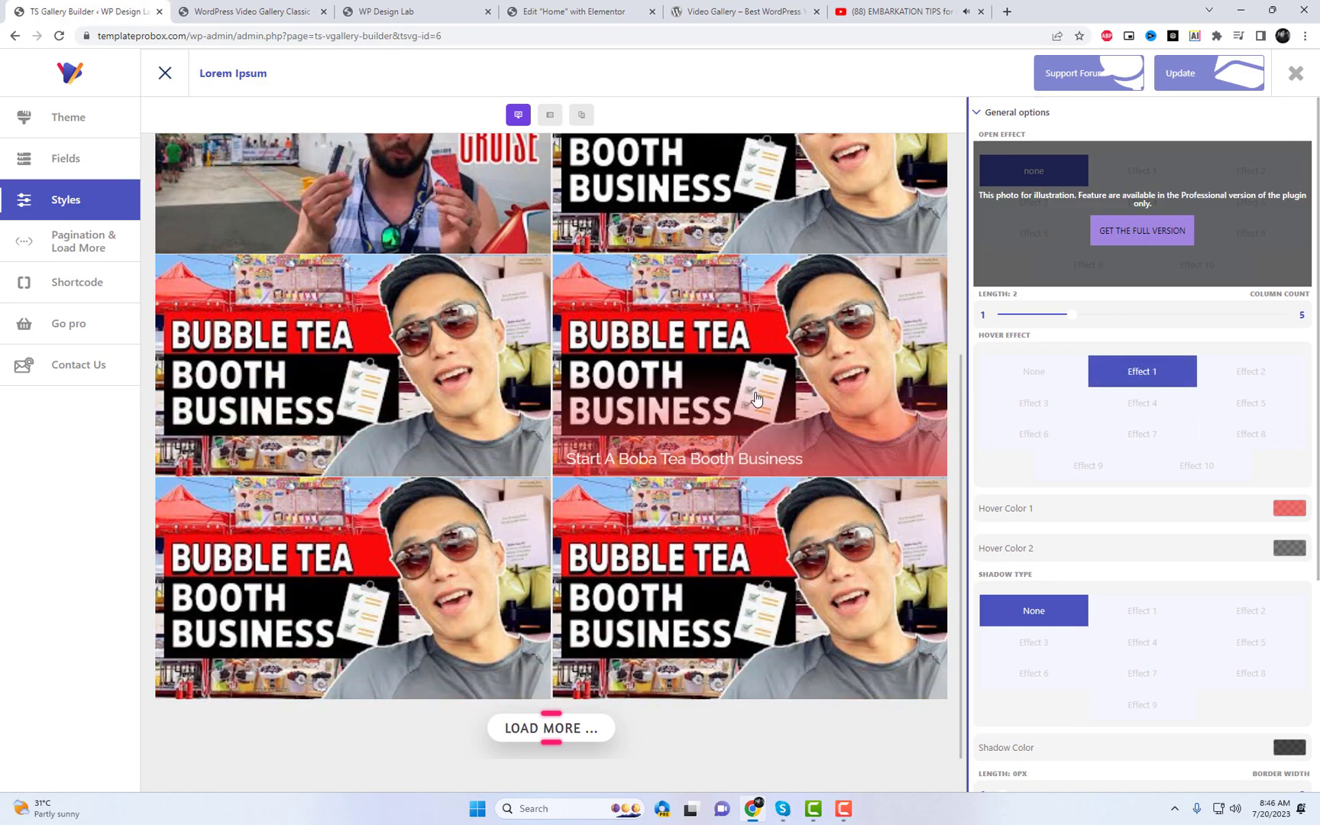
left_click(1289, 508)
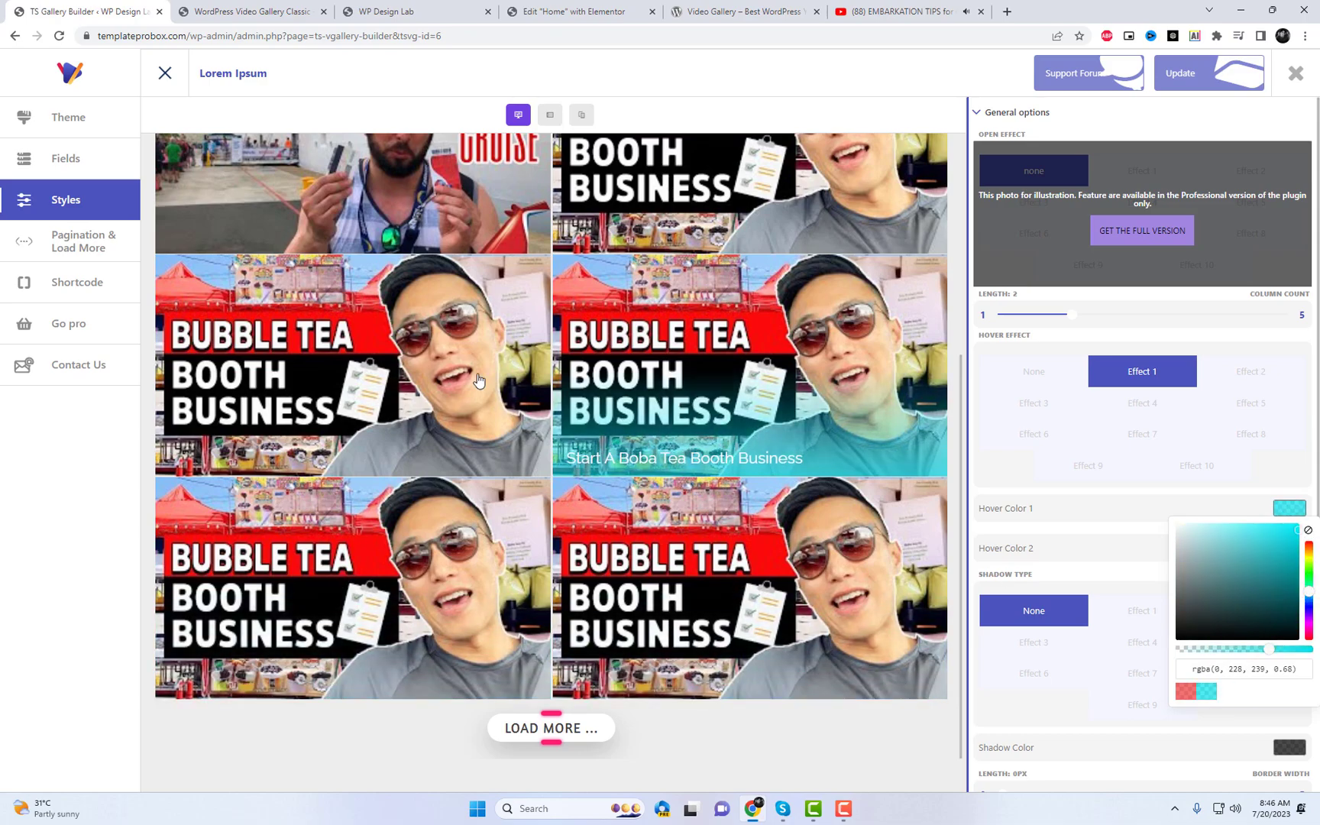
Try hover Effect 7, settle on Effect 10, and set Hover Color 1 to pink rgba(216, 40, 158, 0.4).
left_click(1152, 445)
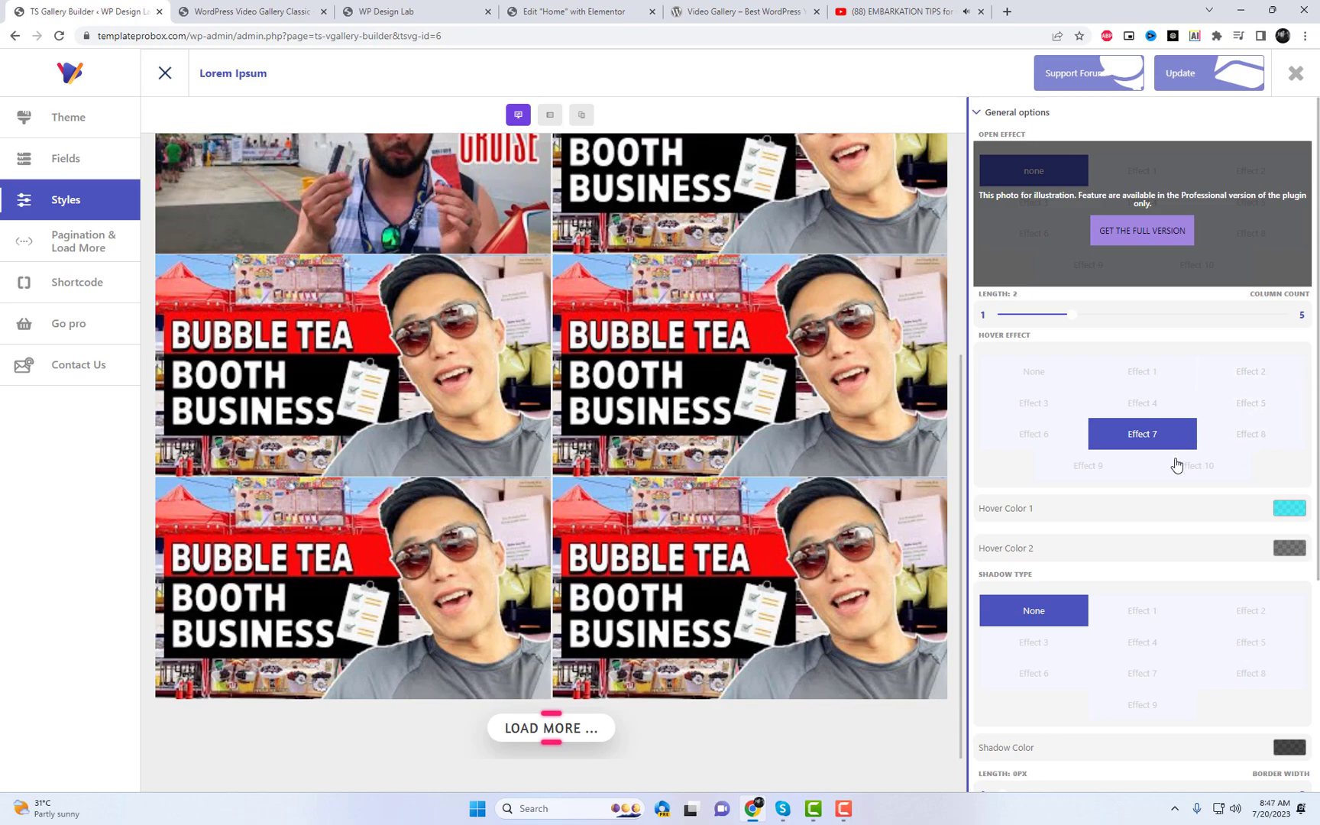
left_click(1199, 472)
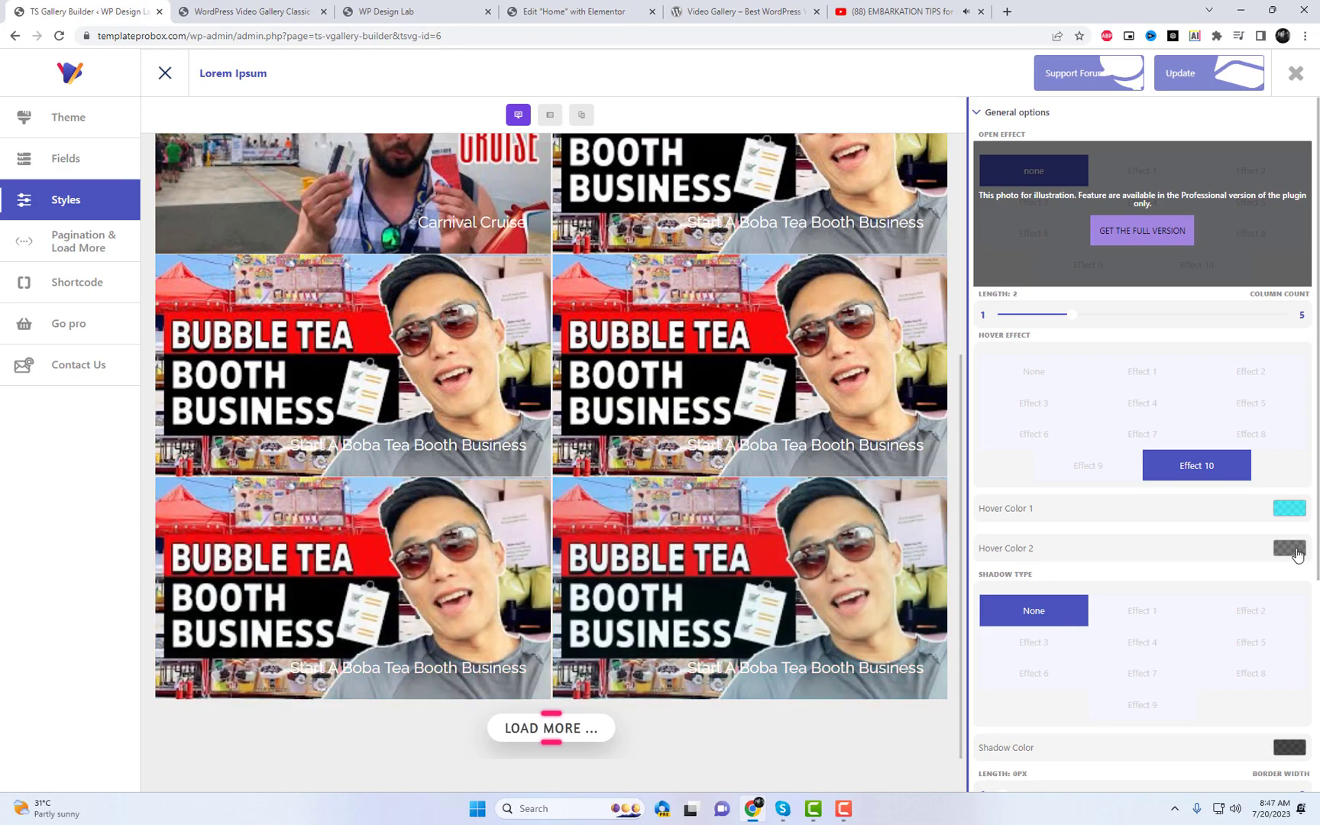
left_click(1294, 510)
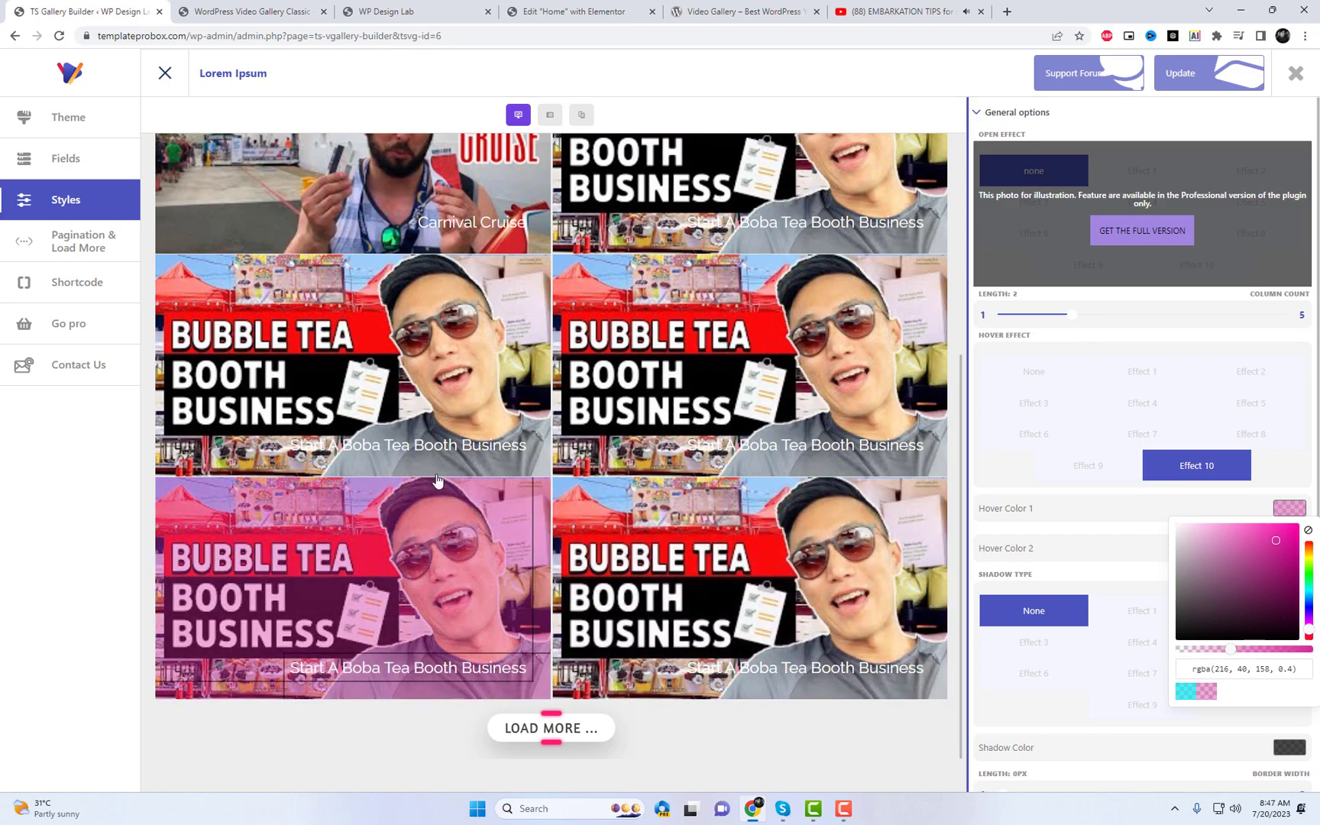
Check the restyled hover effect on the live home page and load more gallery videos.
left_click(386, 11)
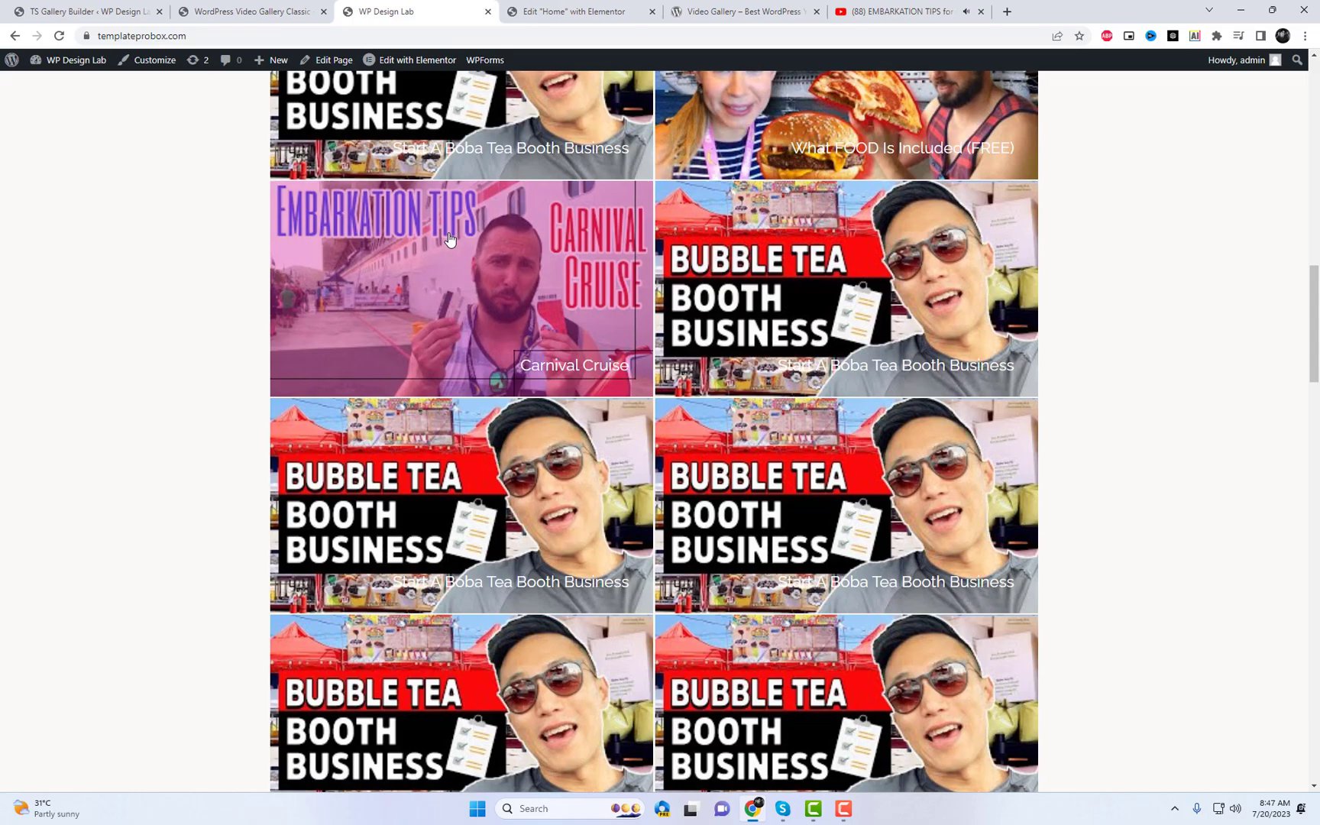
scroll(458, 473, "down", 5)
left_click(645, 449)
scroll(478, 426, "up", 8)
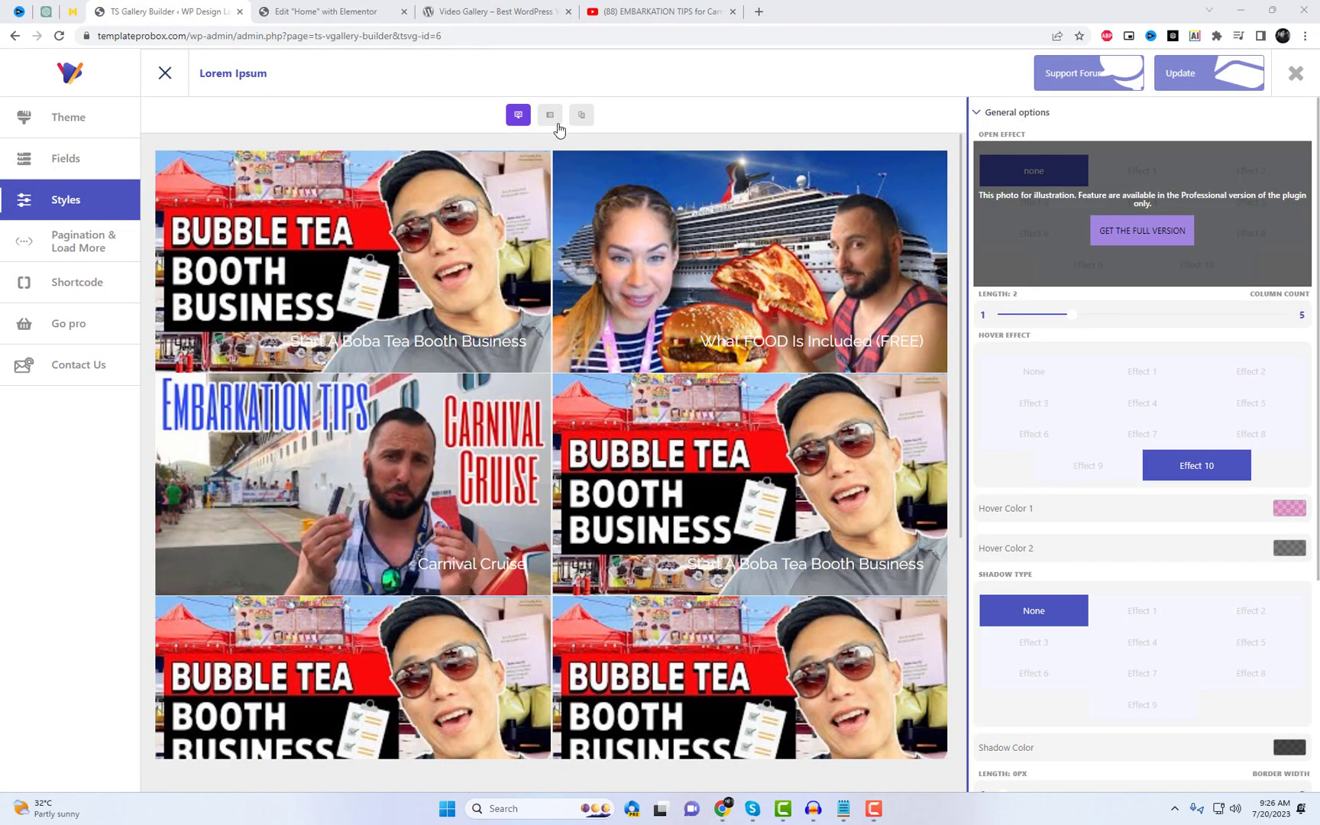
Preview the gallery's tablet and mobile layouts in the gallery builder.
left_click(550, 116)
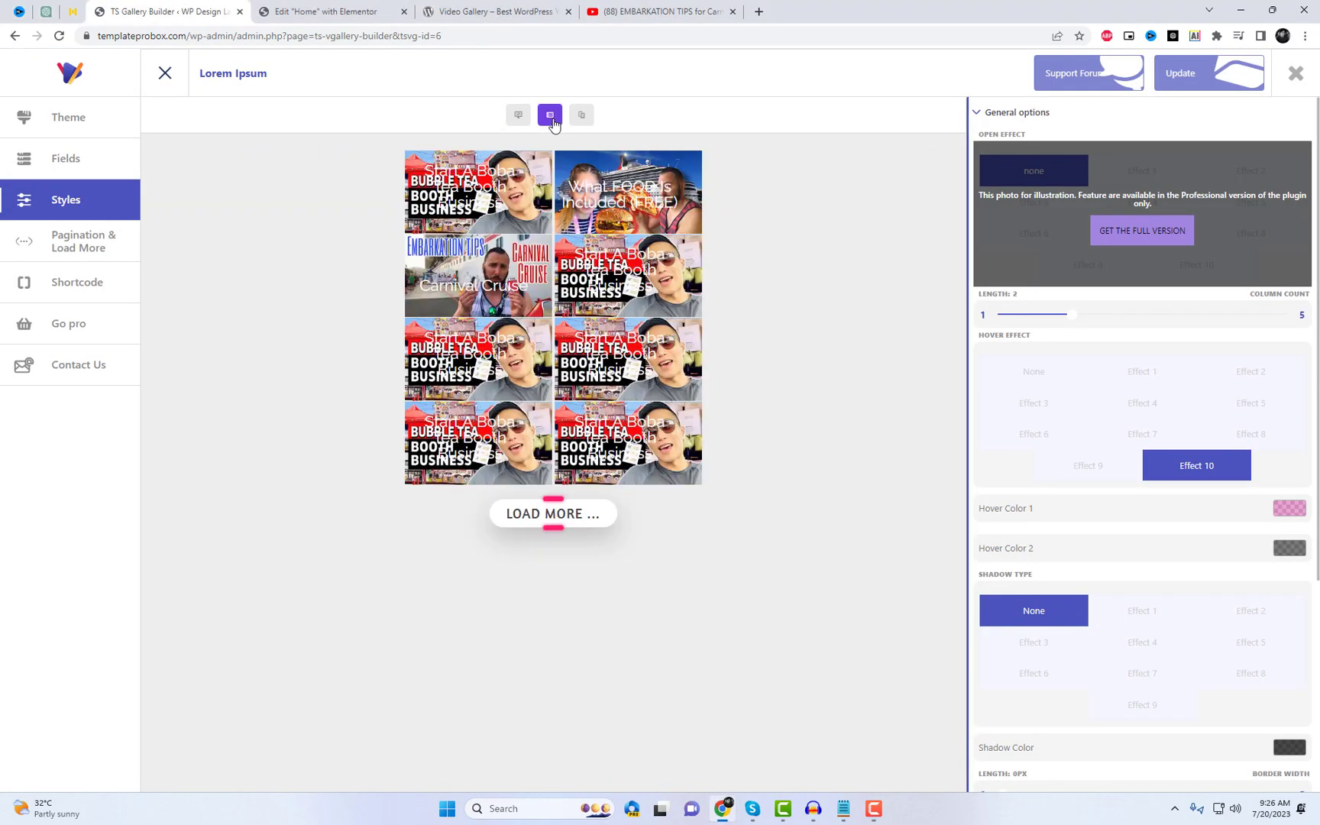
left_click(582, 115)
scroll(607, 380, "down", 5)
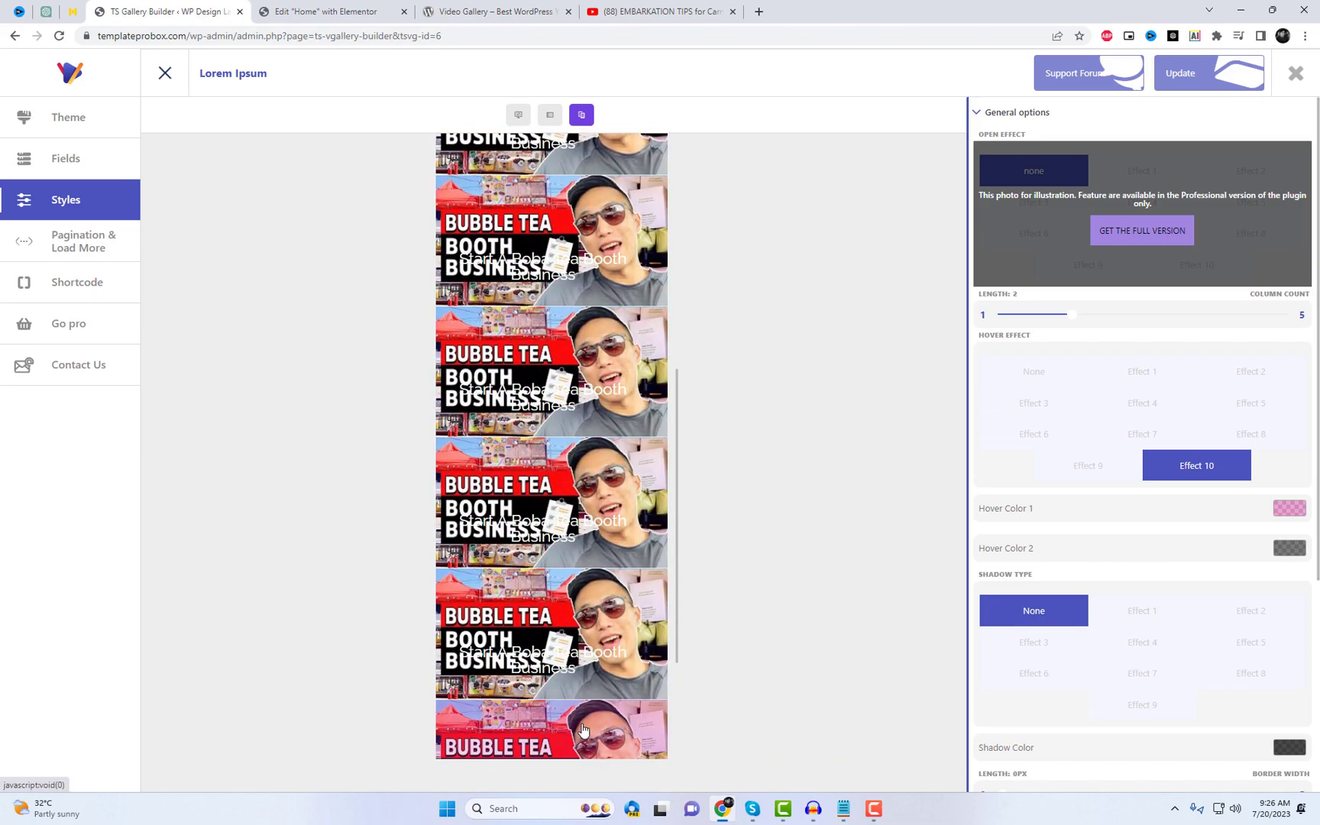
scroll(583, 731, "down", 1)
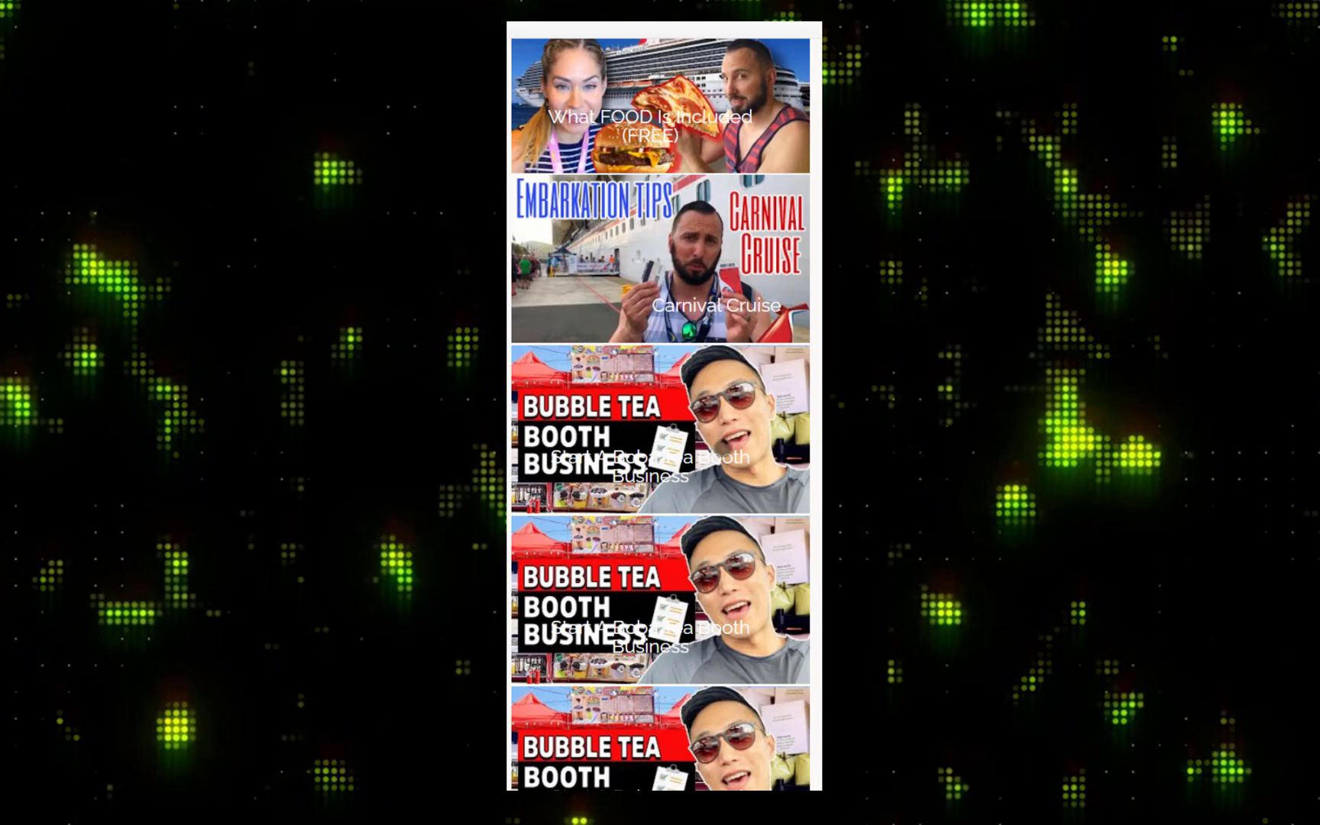
Browse the live gallery at phone width, load more videos, and select the first video.
scroll(660, 413, "down", 5)
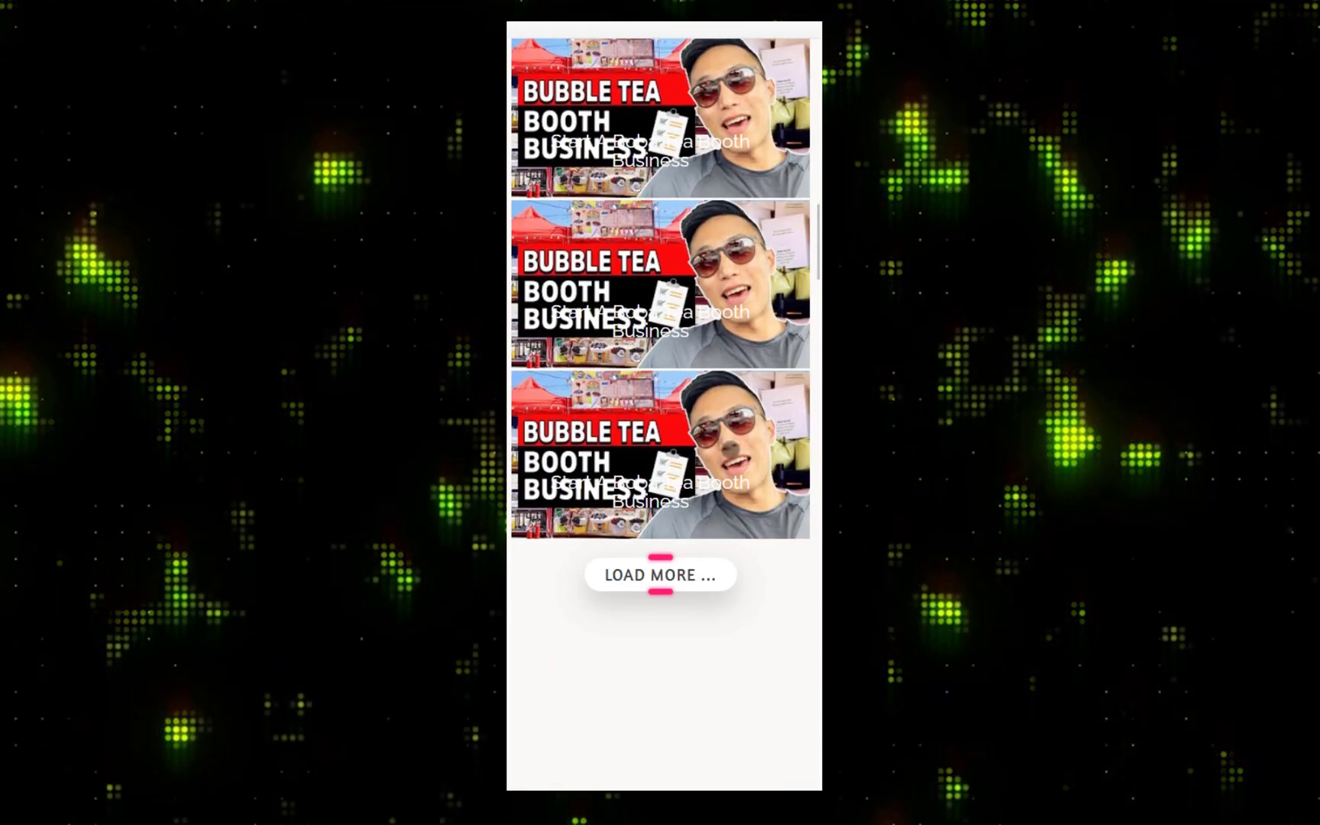
left_click(691, 574)
scroll(660, 413, "down", 10)
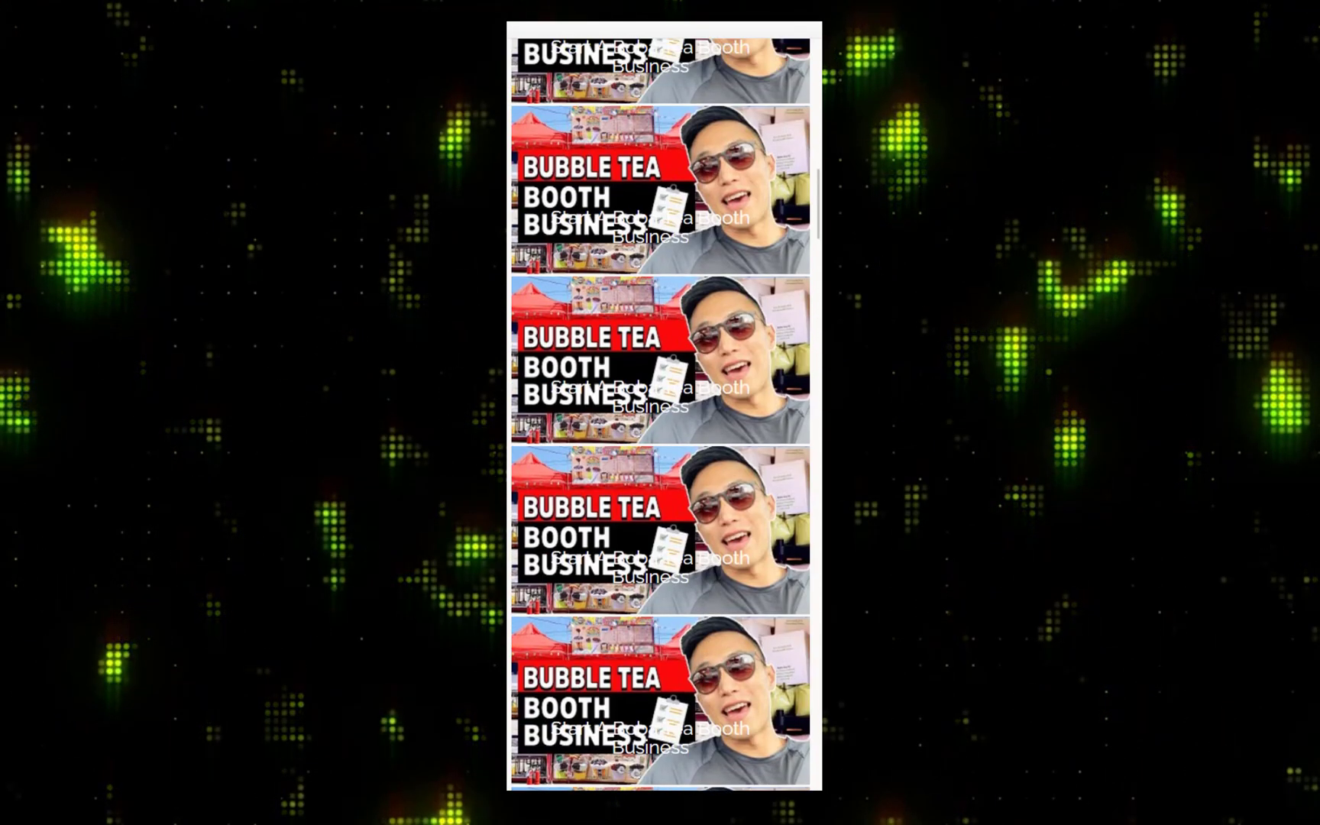
scroll(660, 413, "up", 10)
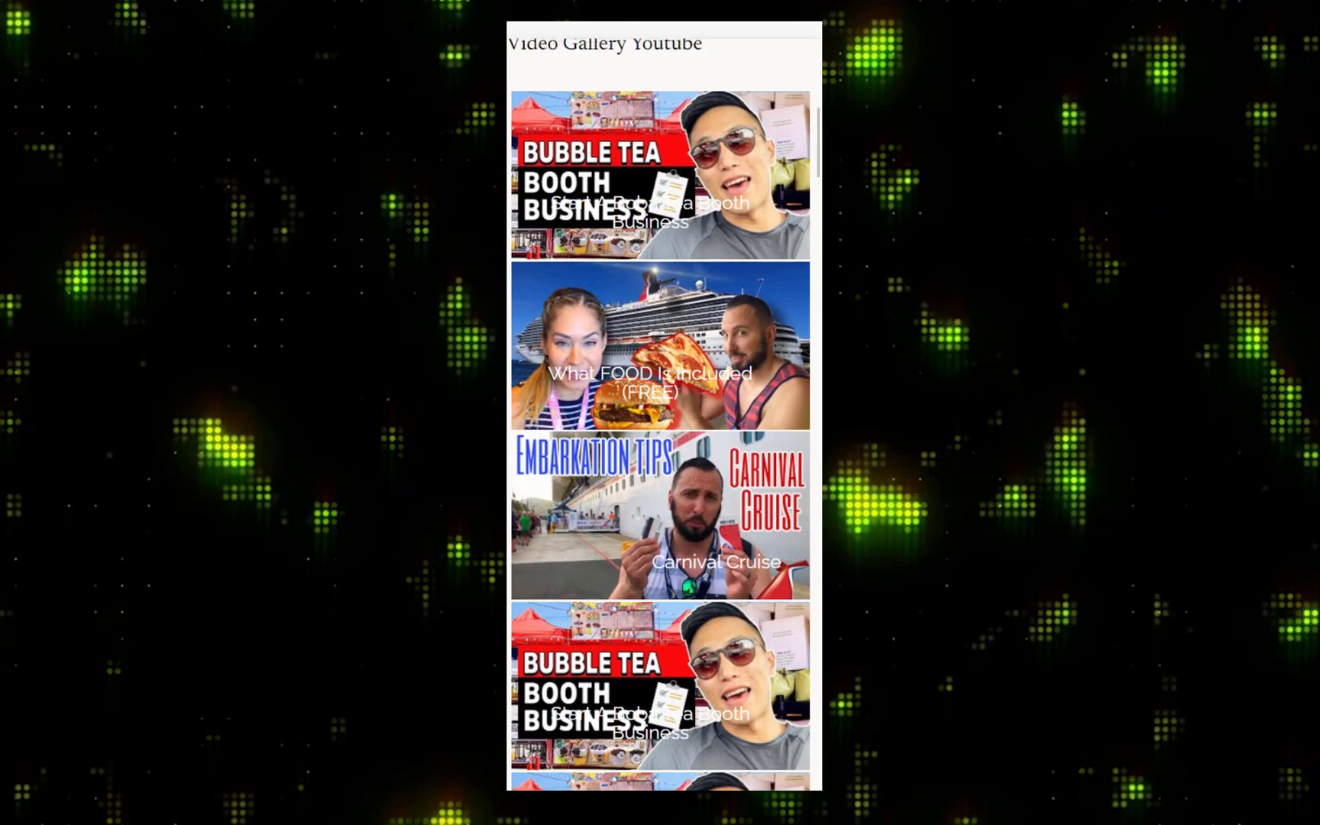
left_click(660, 246)
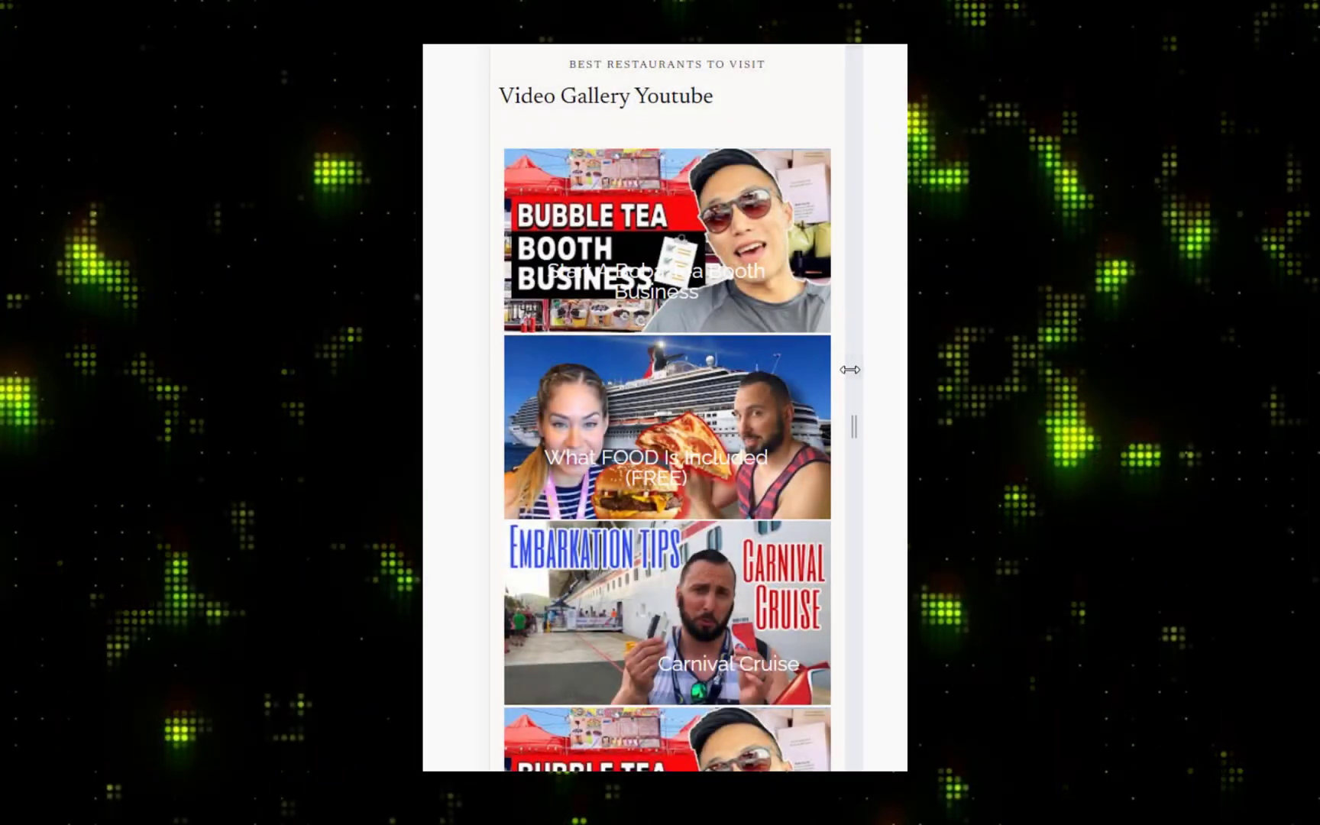
Widen the responsive page view to tablet width and check the gallery's layout.
left_click_drag(849, 369, 902, 382)
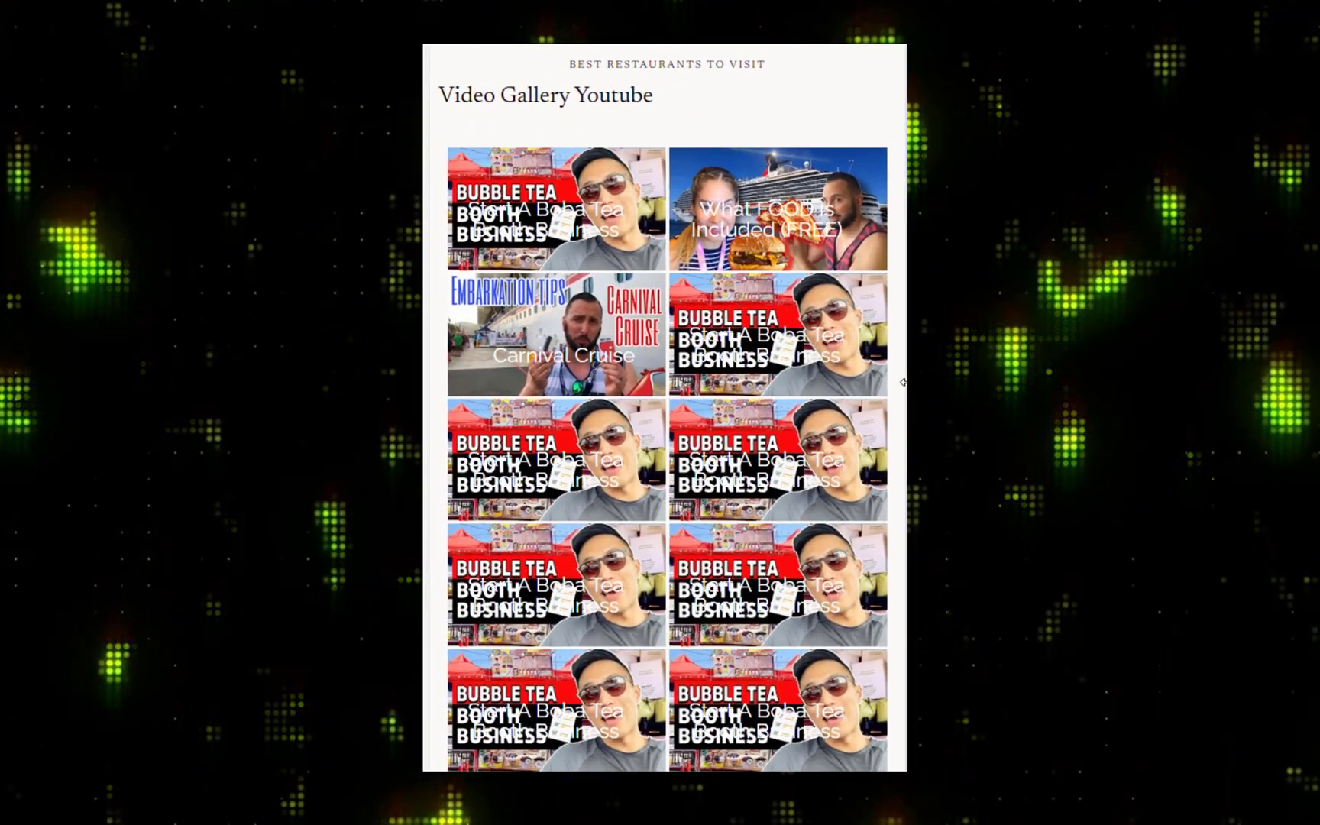
scroll(665, 413, "down", 1)
scroll(664, 412, "up", 2)
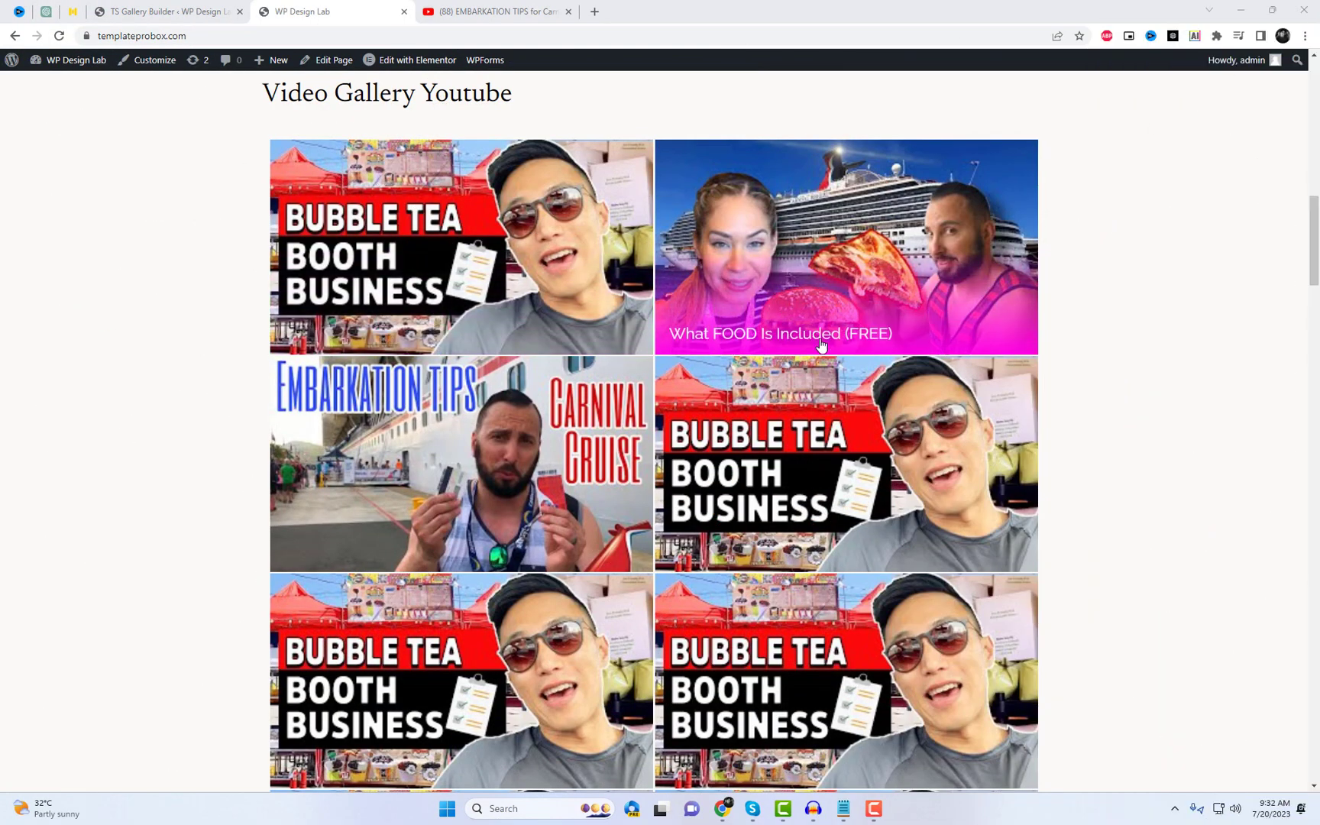
Review the finished gallery on the live desktop home page, from the thumbnails down to the pagination.
scroll(510, 467, "down", 2)
scroll(510, 468, "down", 1)
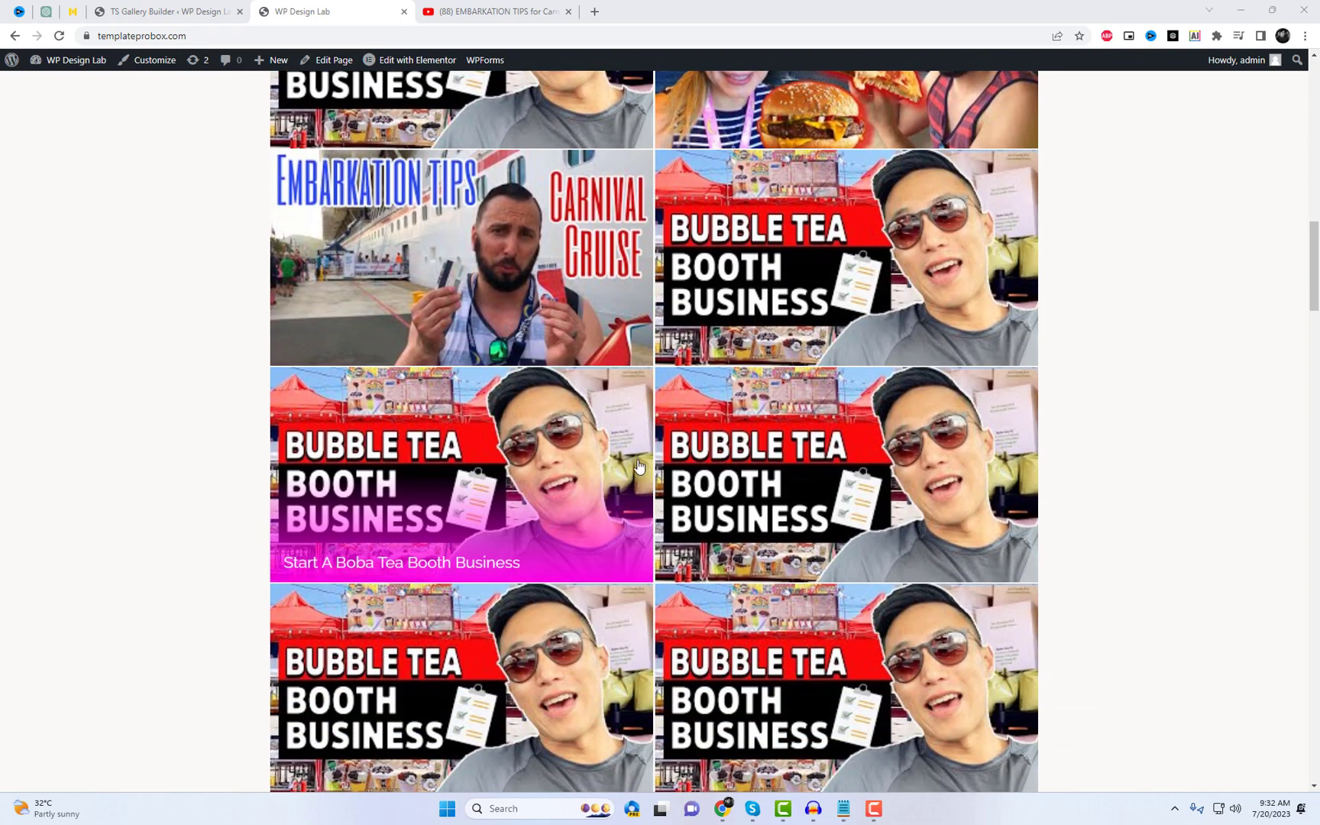
scroll(552, 454, "down", 4)
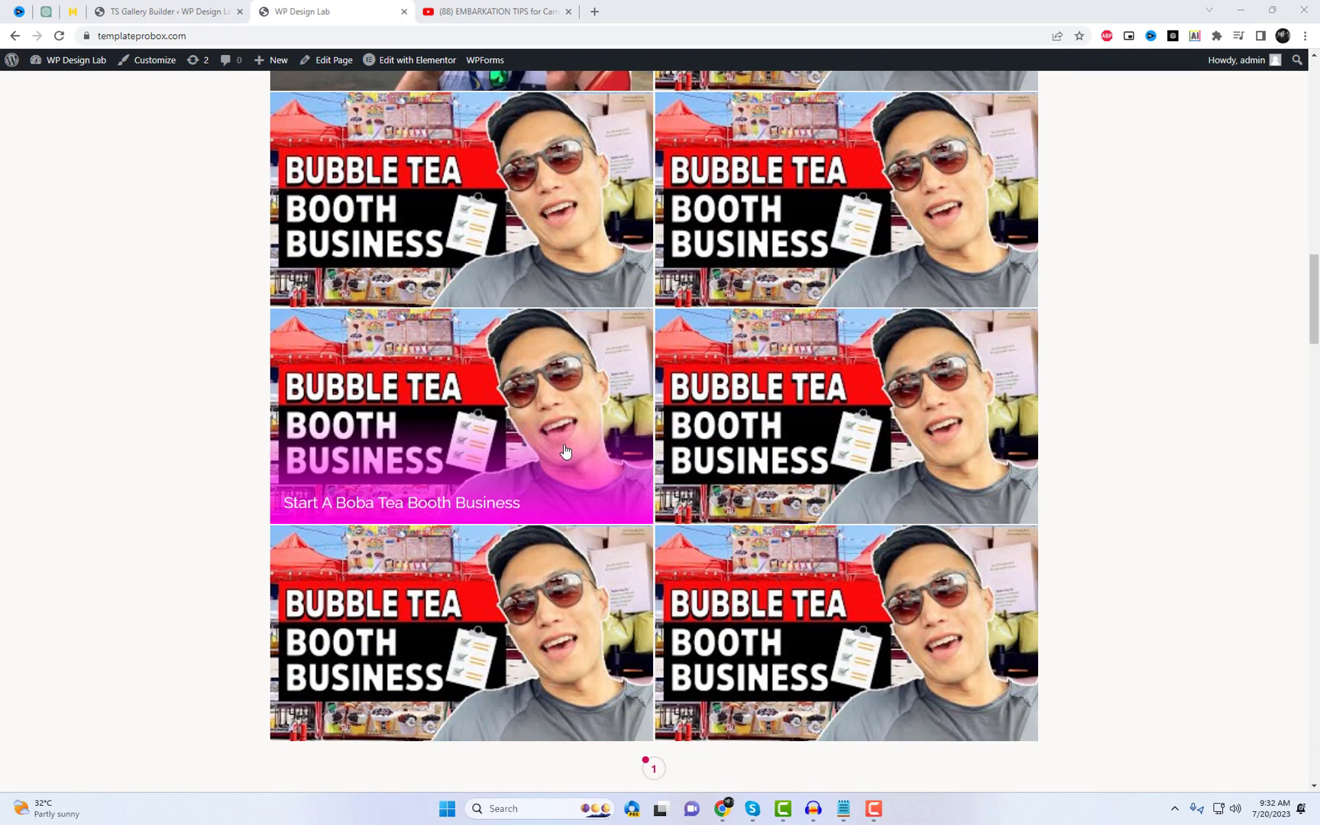
scroll(565, 451, "up", 7)
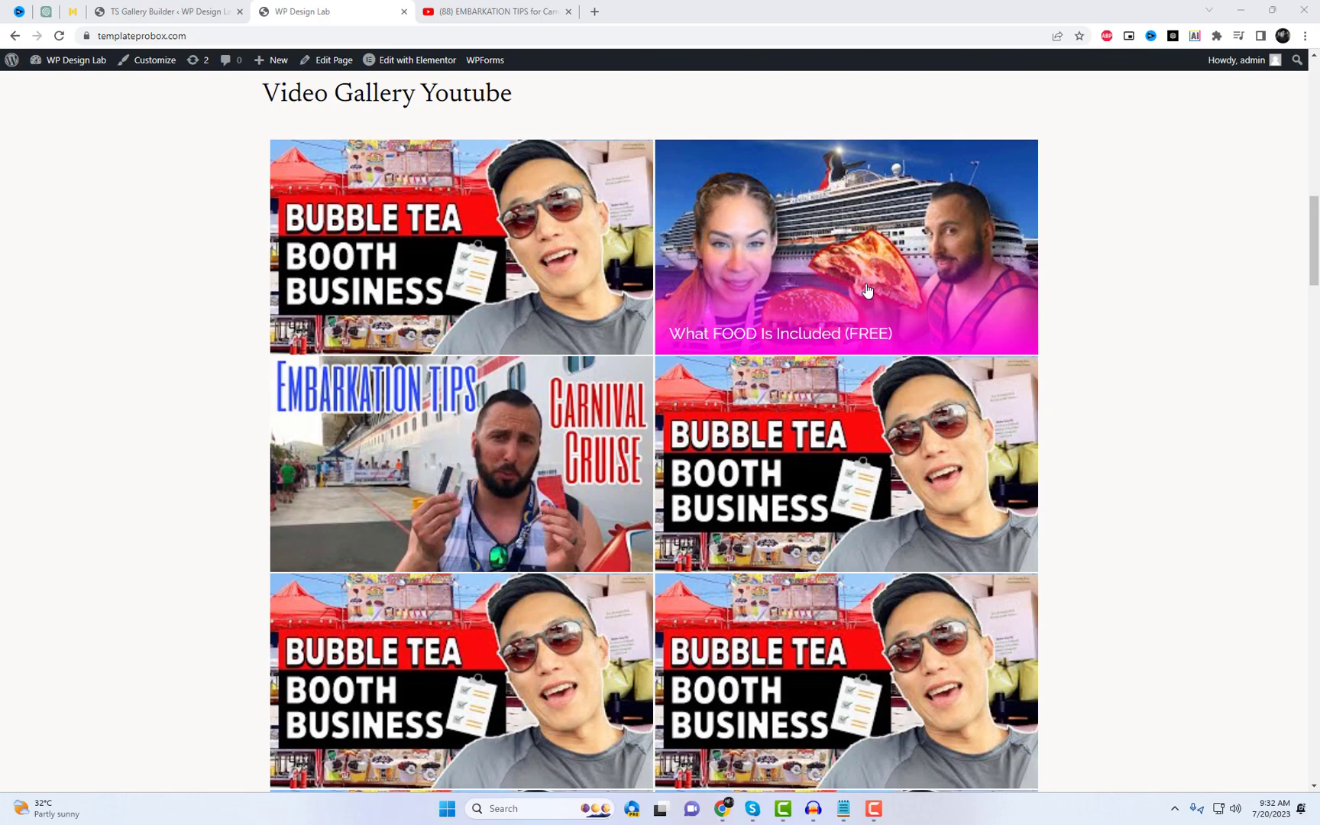
scroll(867, 290, "up", 4)
scroll(866, 291, "up", 1)
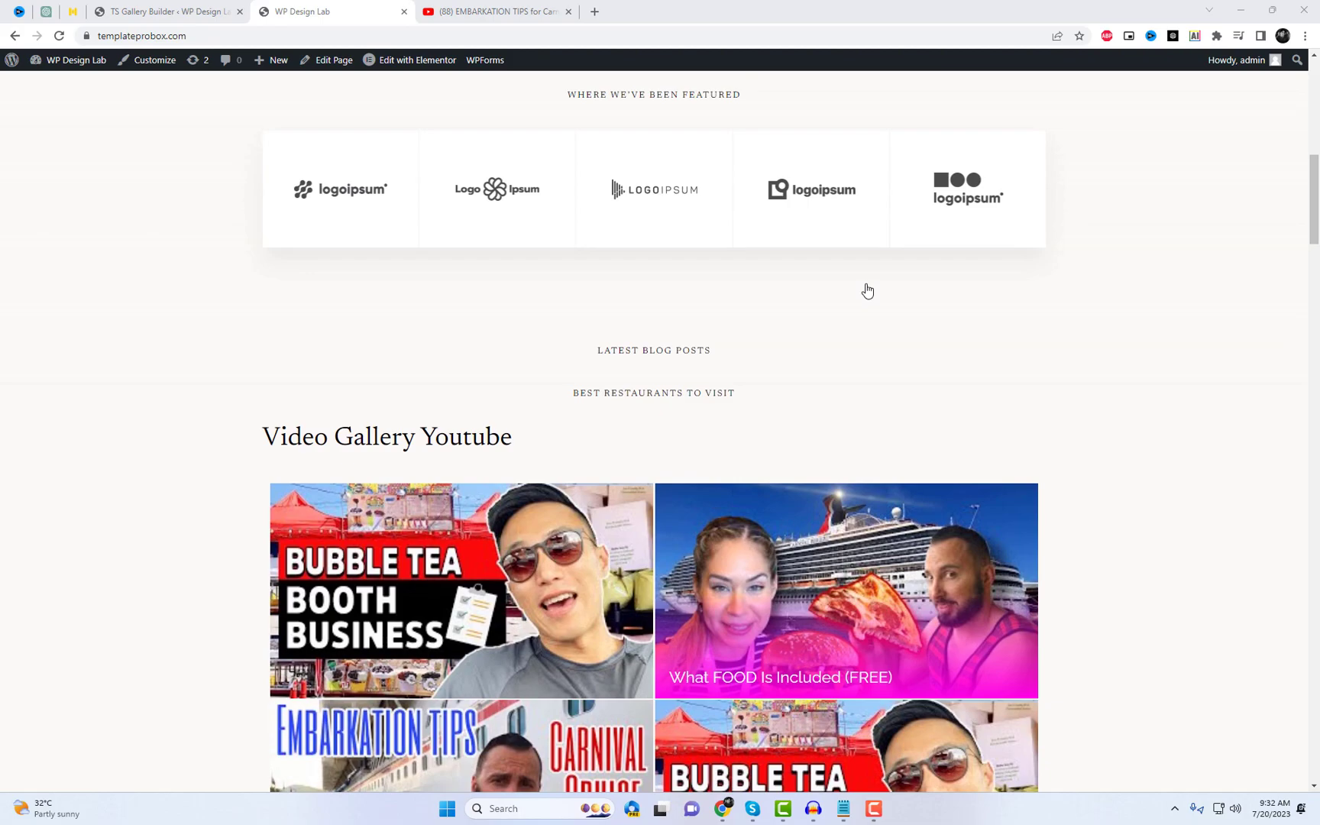
scroll(867, 291, "down", 2)
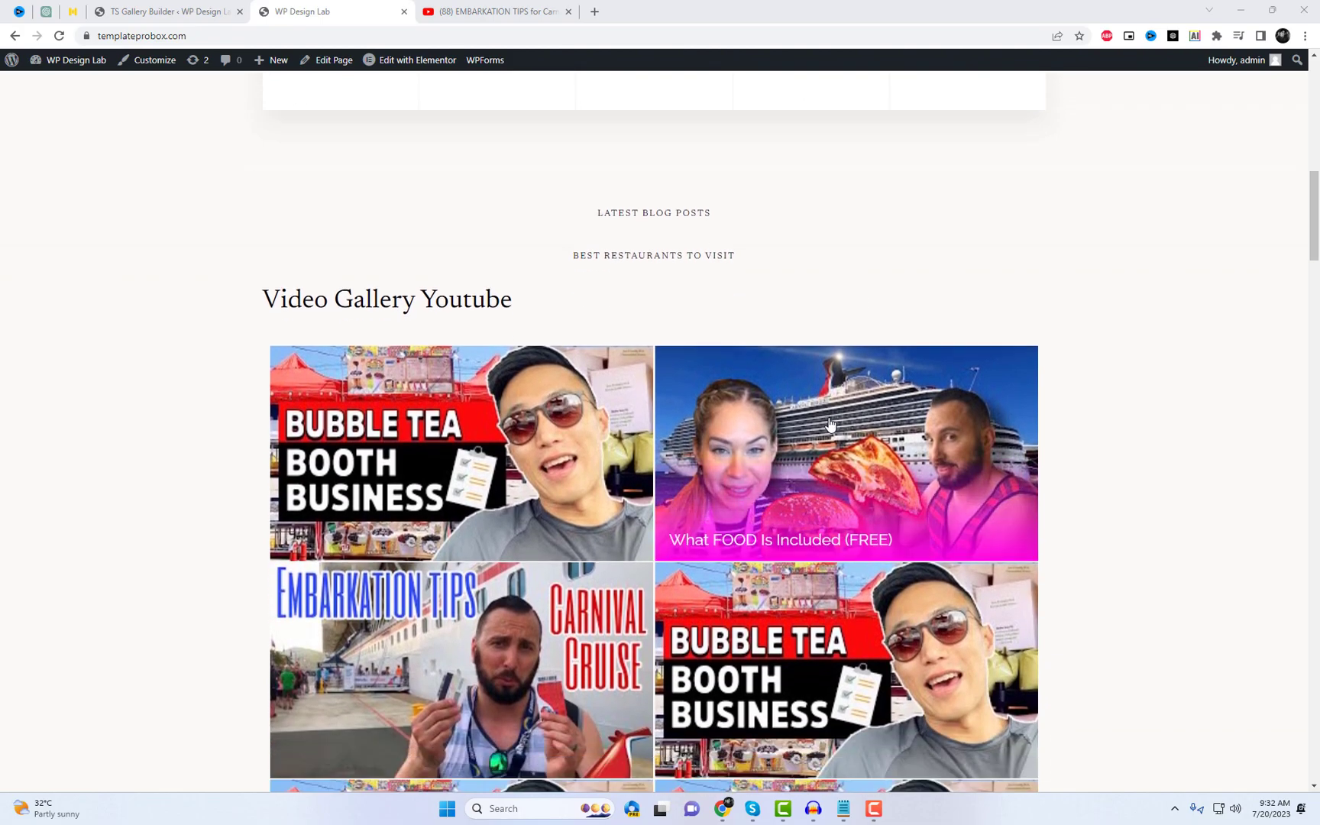